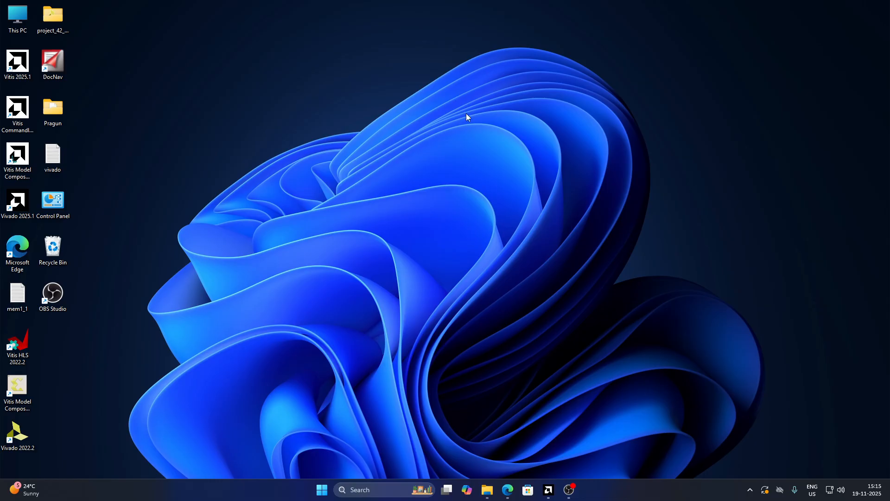
right_click(458, 96)
click(489, 135)
right_click(484, 135)
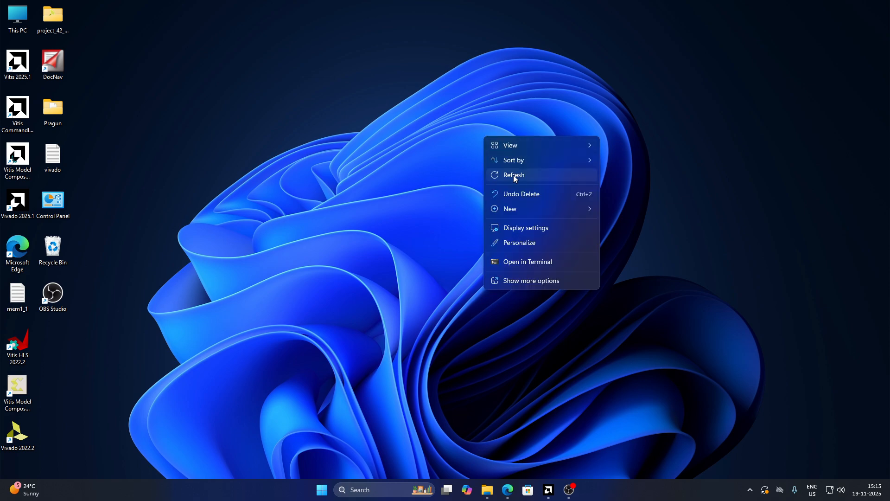
click(514, 174)
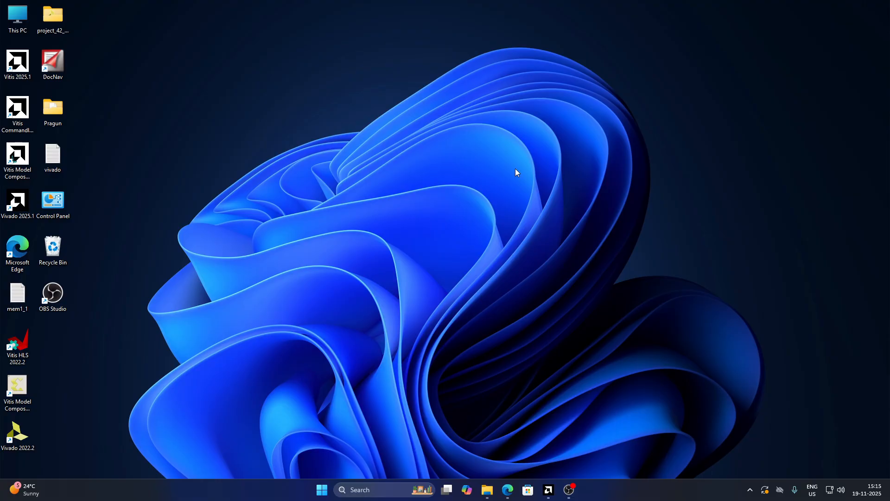
Open the PYNQ-Z2 Reference Manual in the browser and read down to the board files and XDC constraints section
click(512, 494)
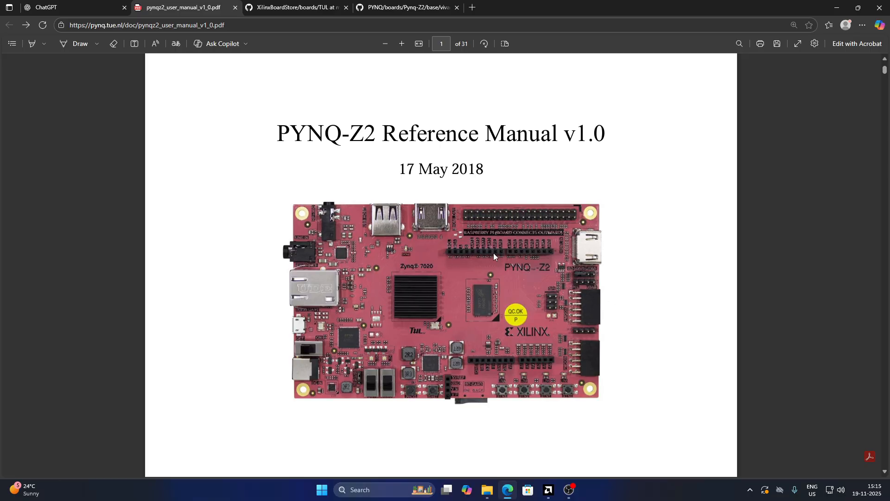
middle_click(458, 263)
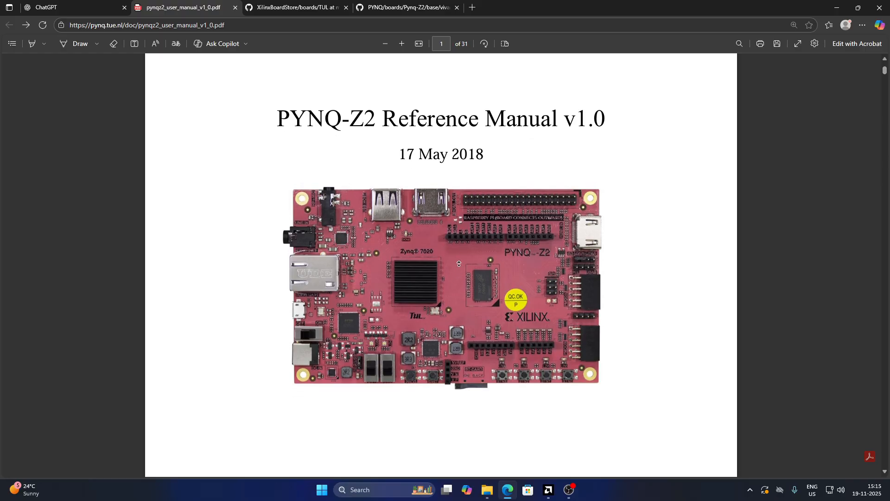
middle_click(459, 265)
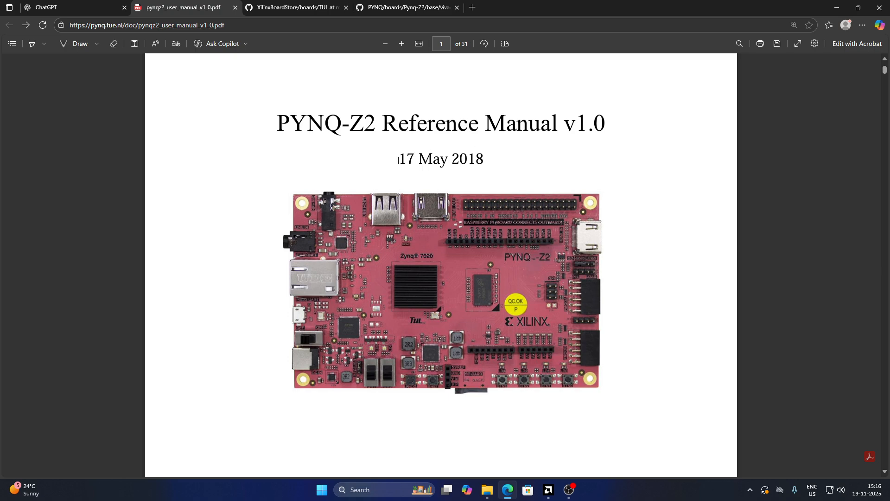
scroll(496, 356, down, 15)
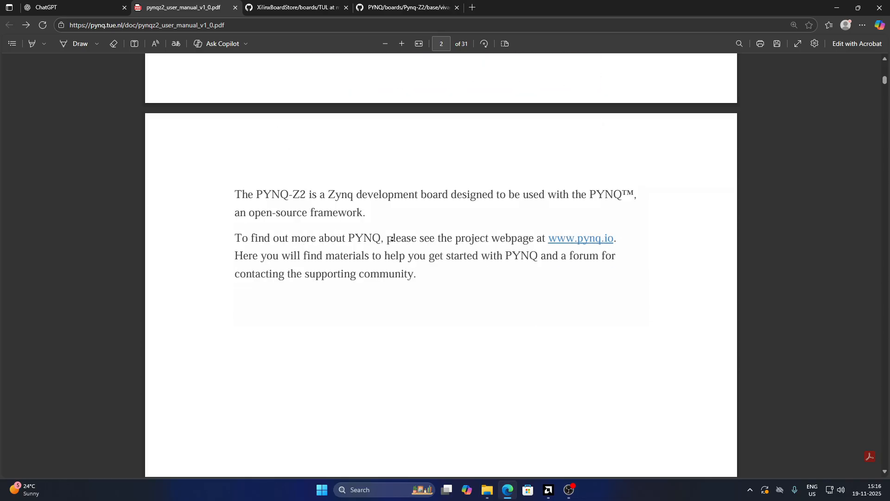
scroll(473, 79, down, 3)
scroll(439, 228, down, 10)
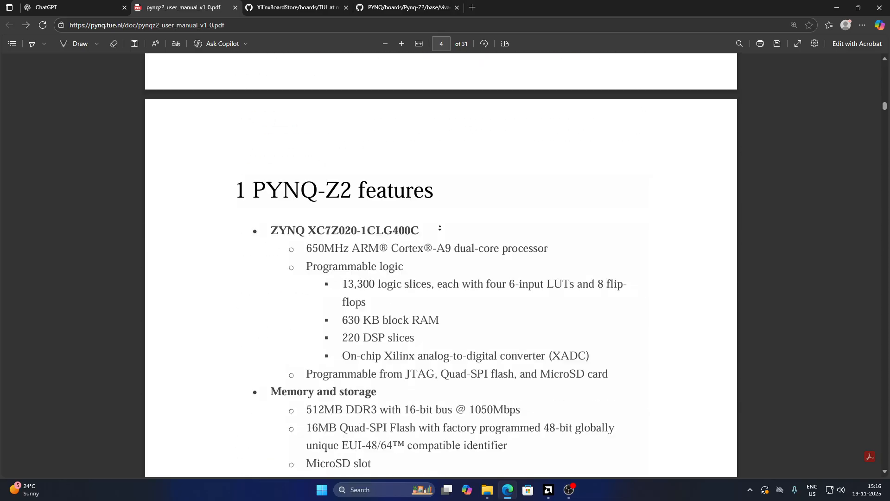
scroll(431, 194, down, 10)
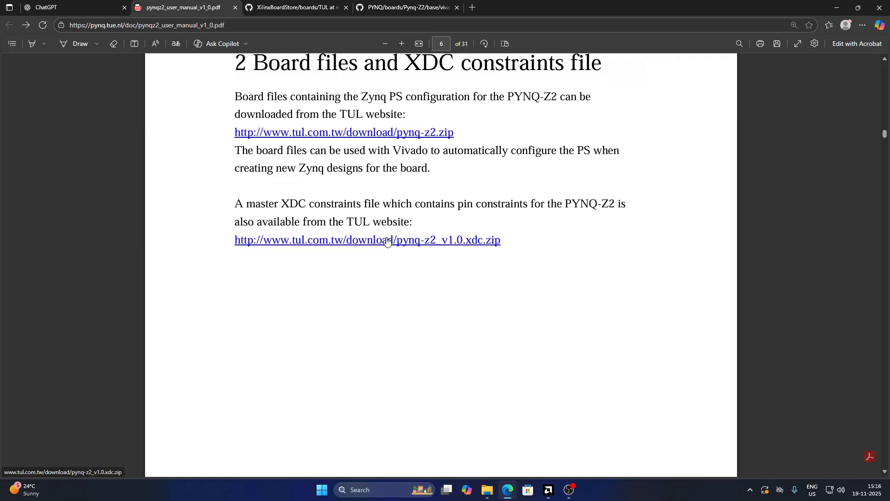
scroll(393, 185, up, 2)
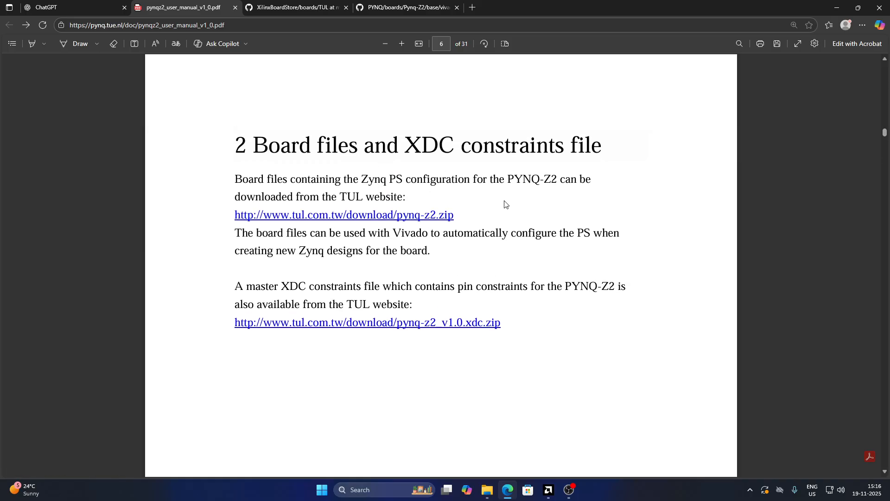
Try to download the pynq-z2 board files and master XDC zip from the TUL links, closing the opened tabs
click(364, 215)
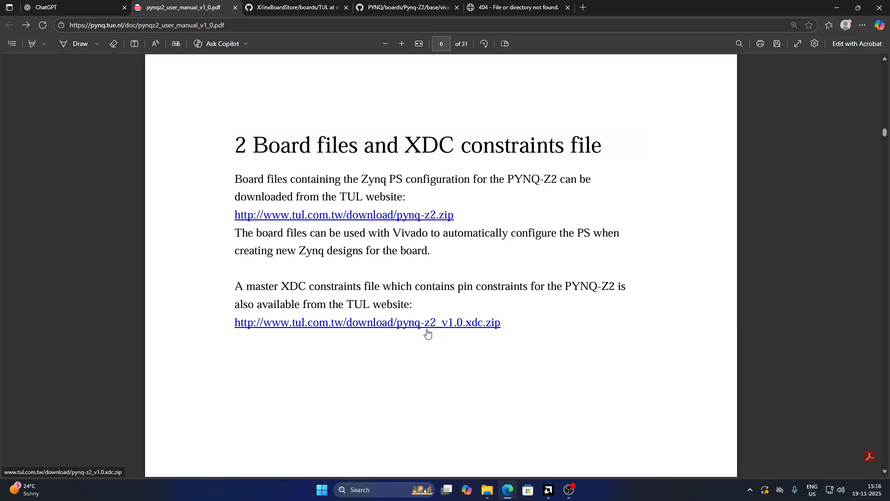
click(363, 324)
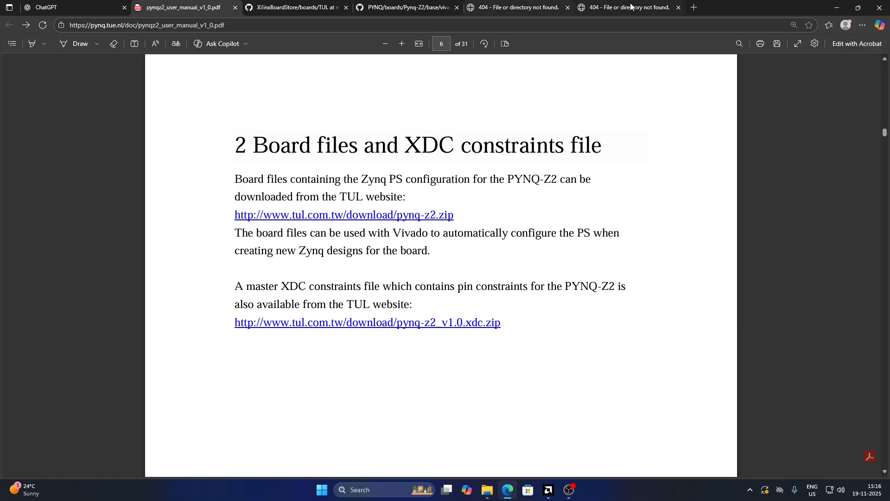
click(547, 7)
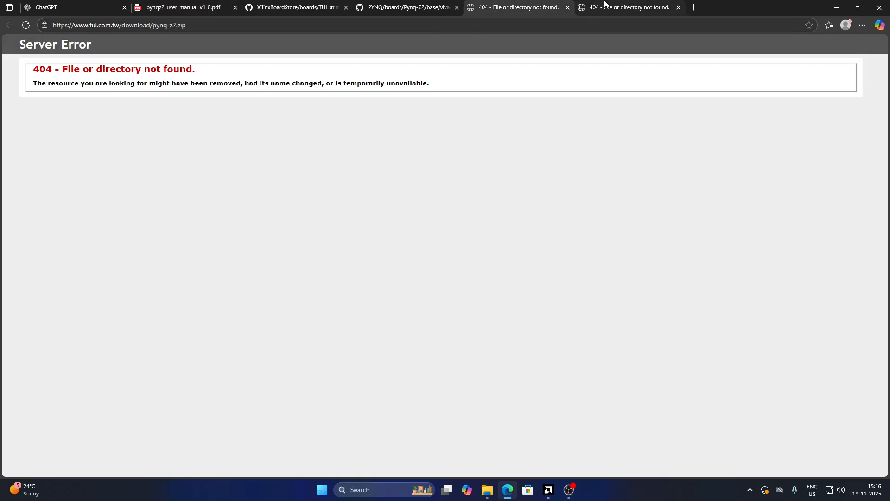
click(569, 7)
click(568, 8)
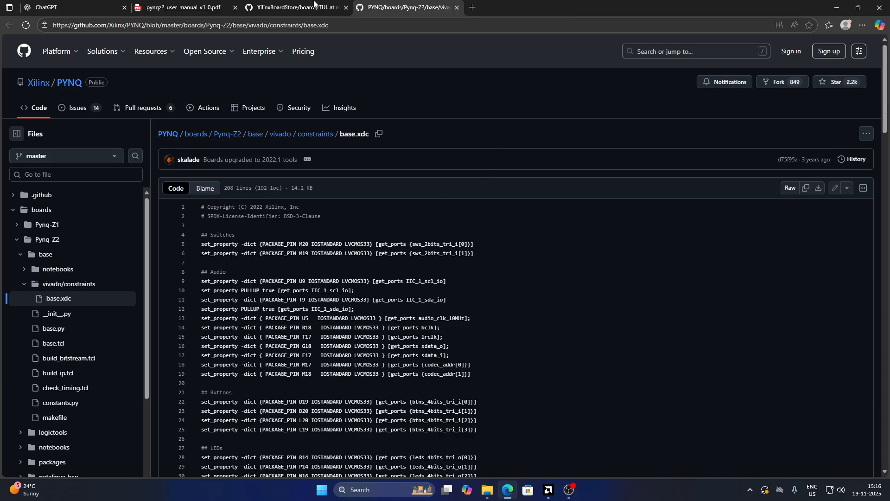
Browse the XilinxBoardStore repository through boards and TUL to the pynq-z2 board files folder
click(311, 7)
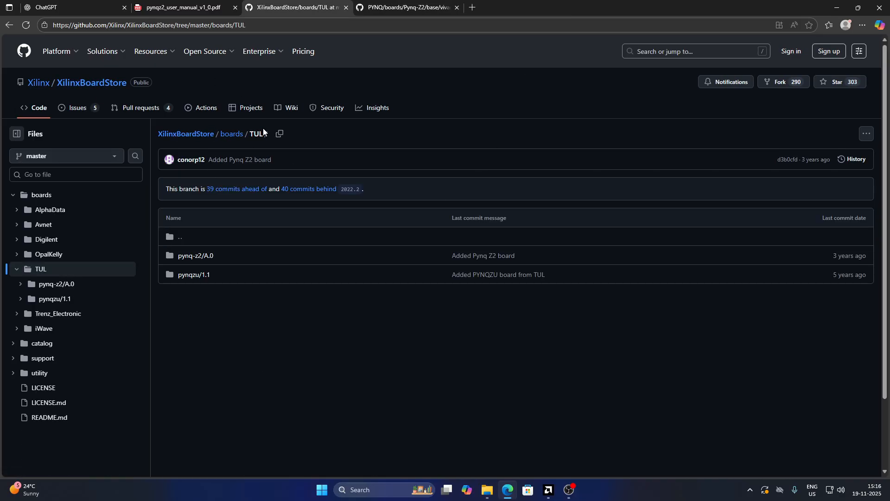
click(188, 135)
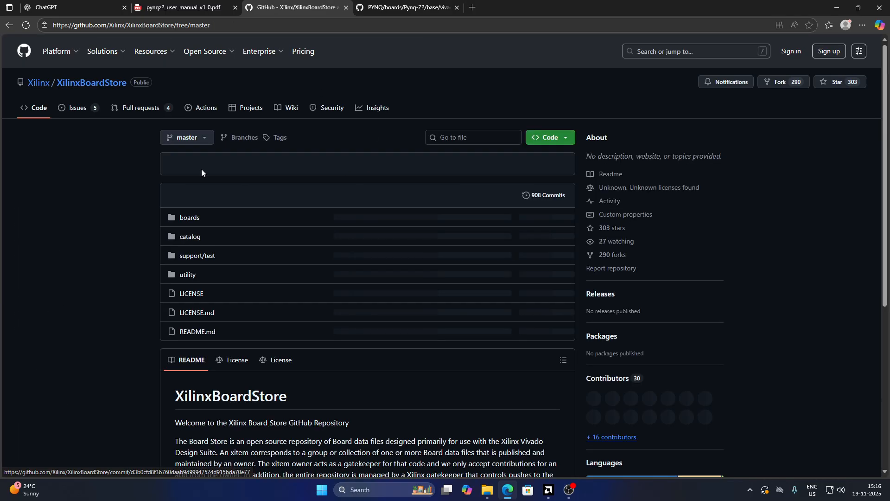
click(562, 139)
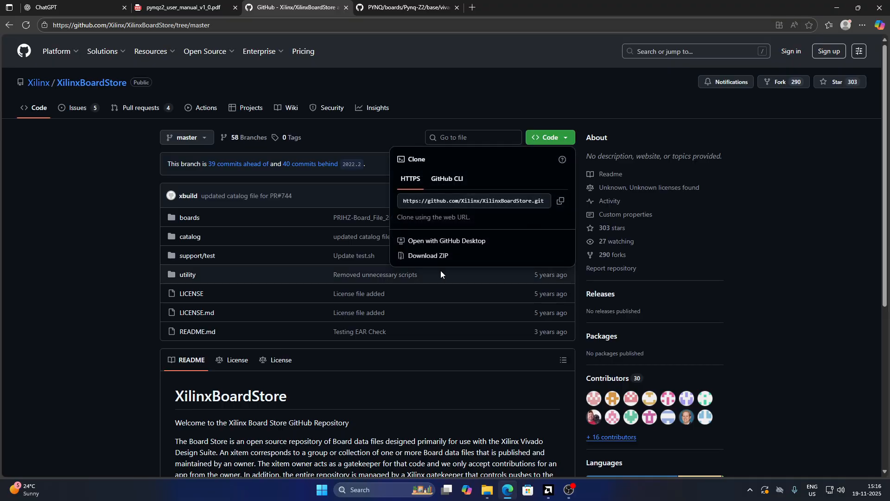
click(510, 102)
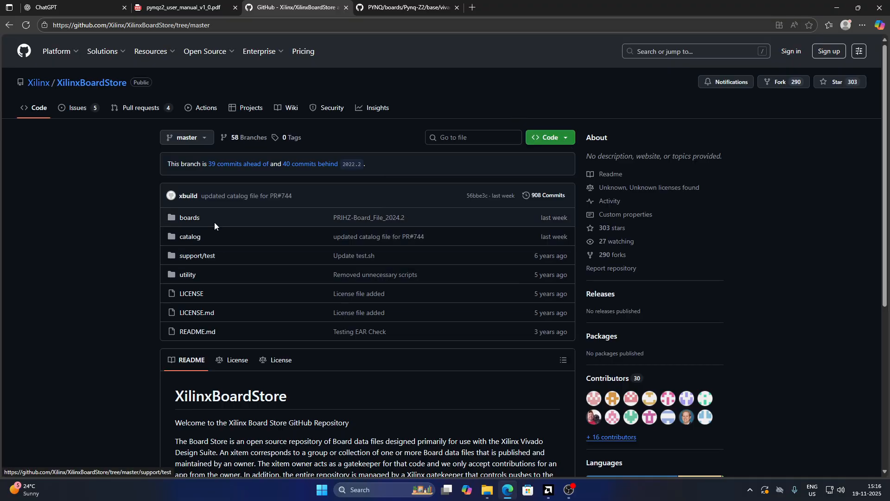
middle_click(470, 94)
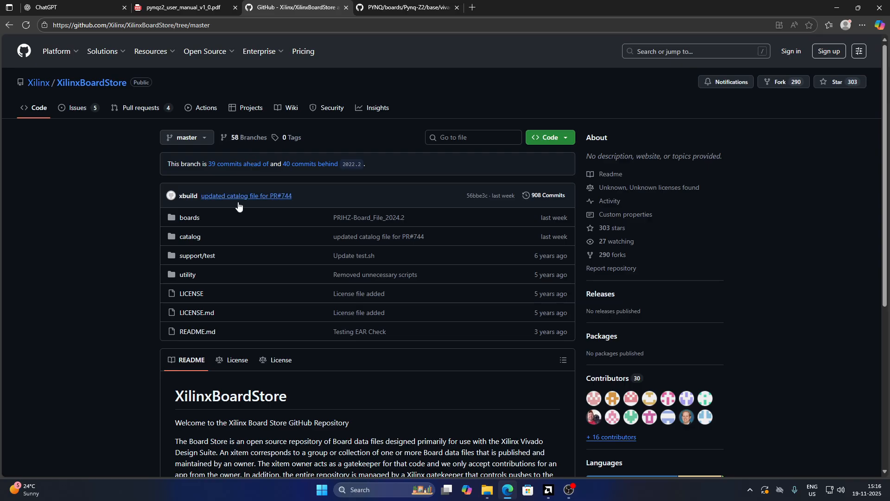
click(195, 221)
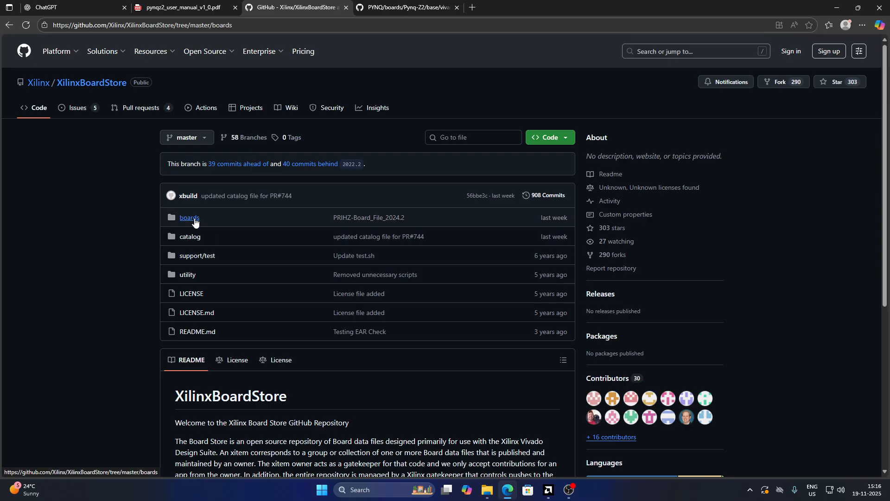
click(183, 334)
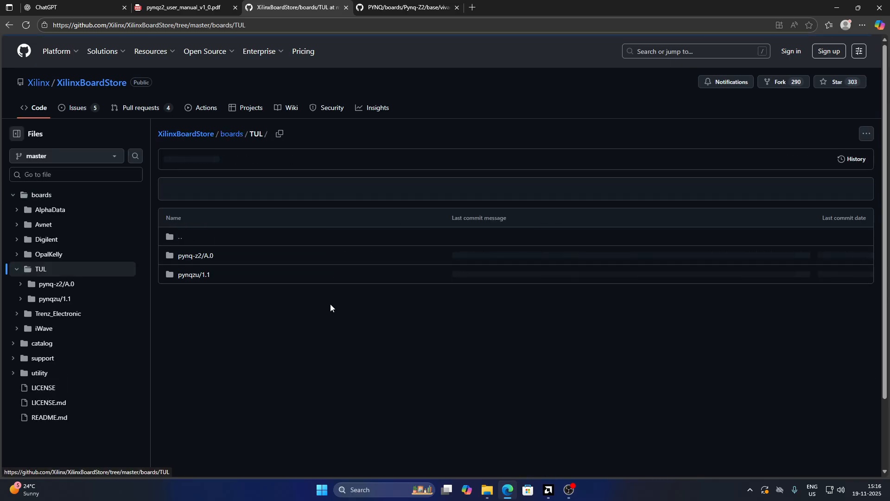
drag(163, 214, 271, 270)
click(271, 270)
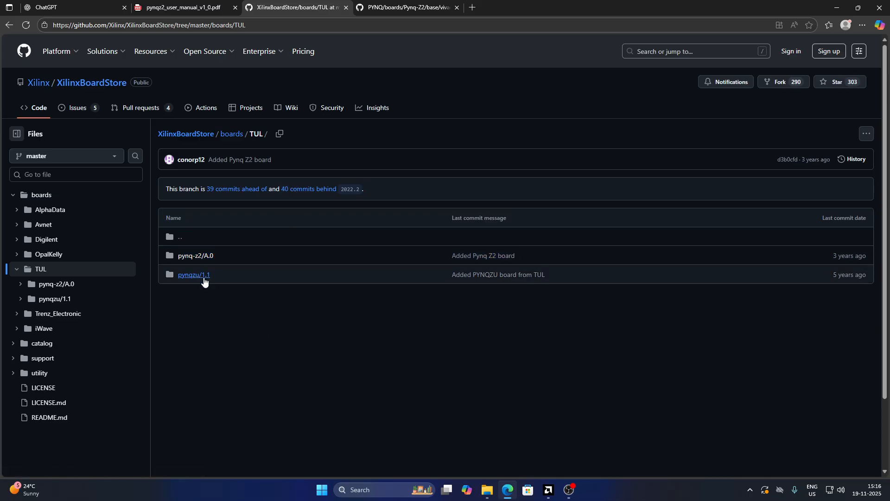
click(207, 263)
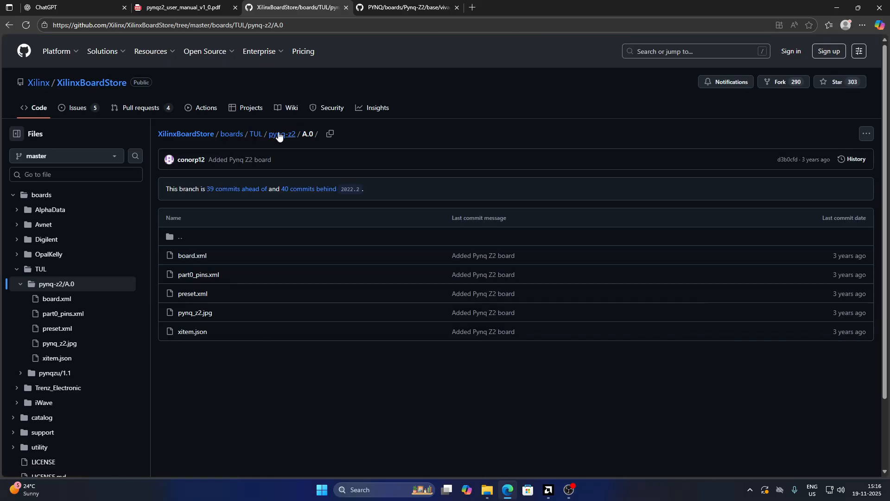
click(283, 136)
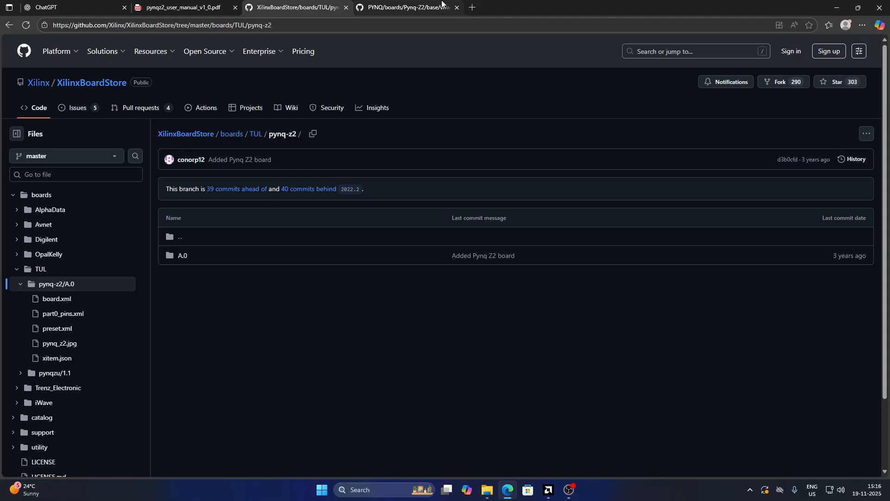
Examine the PYNQ-Z2 base.xdc constraints file in the PYNQ repository
click(407, 5)
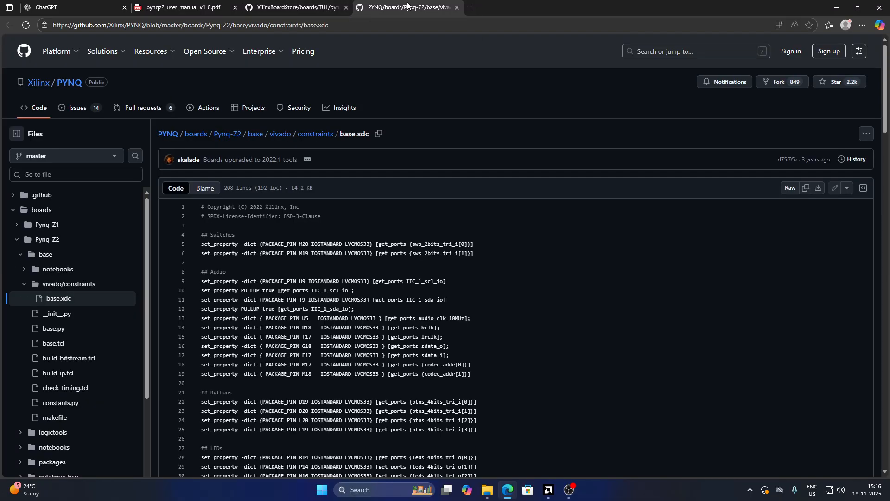
scroll(281, 290, down, 5)
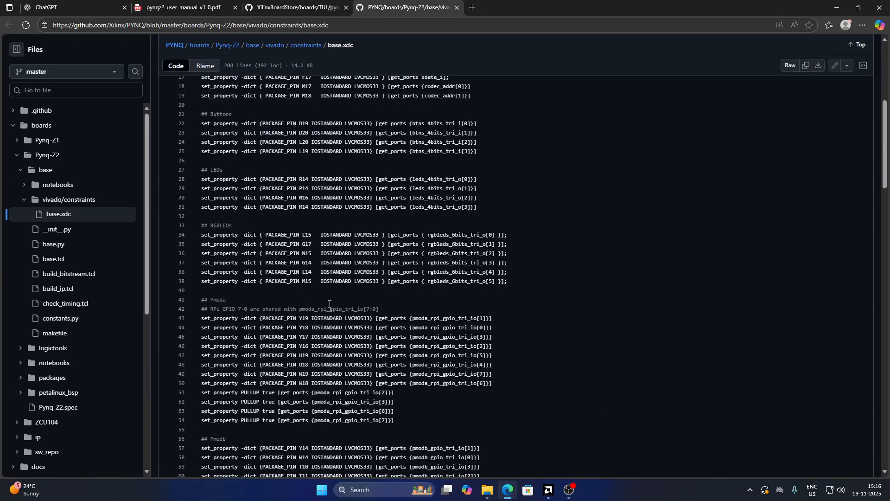
scroll(287, 283, up, 5)
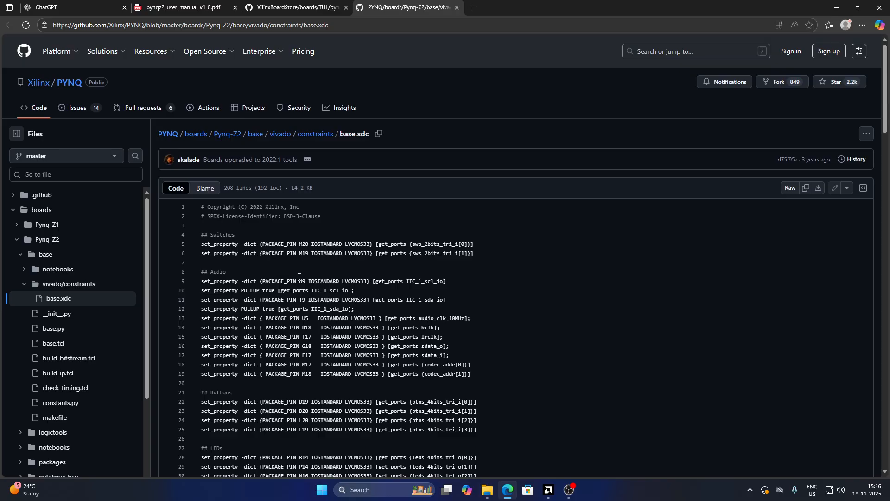
drag(237, 225, 404, 334)
scroll(404, 334, down, 6)
click(404, 334)
scroll(493, 265, down, 20)
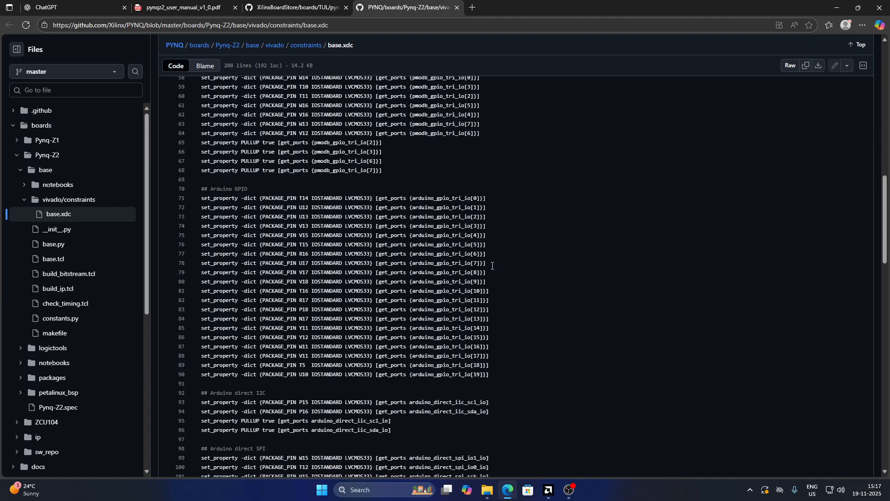
click(297, 7)
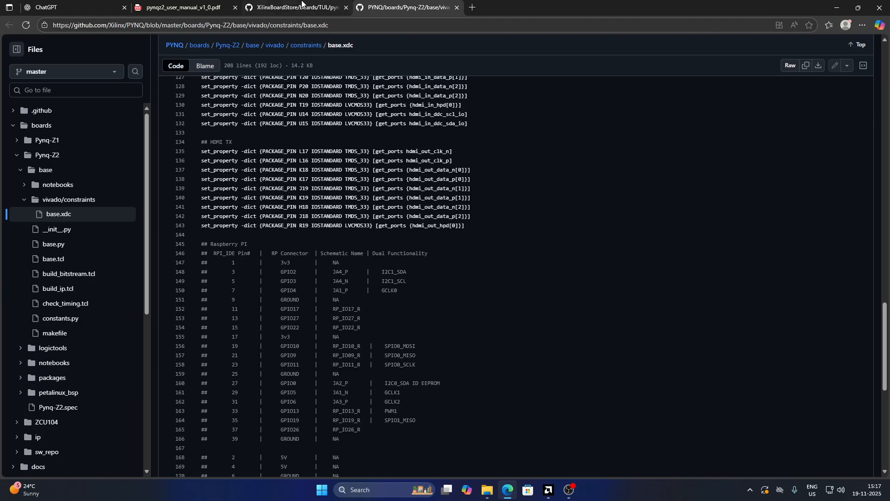
click(426, 6)
scroll(399, 370, down, 10)
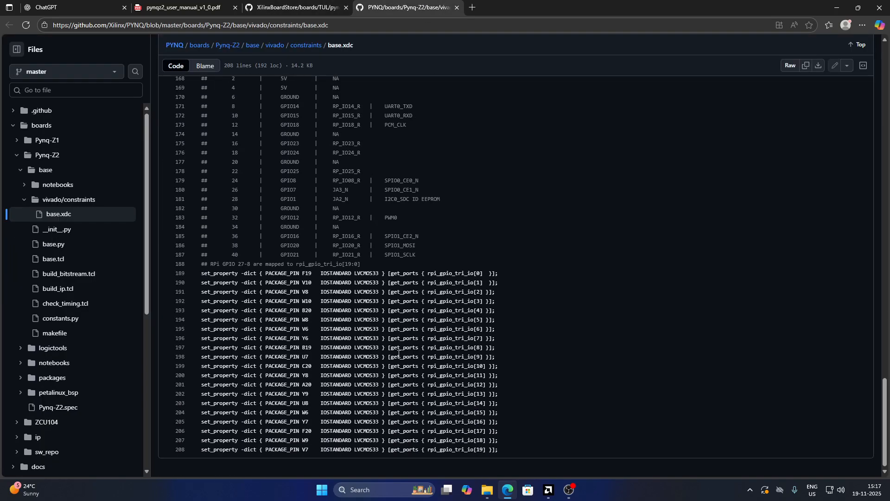
scroll(399, 369, up, 20)
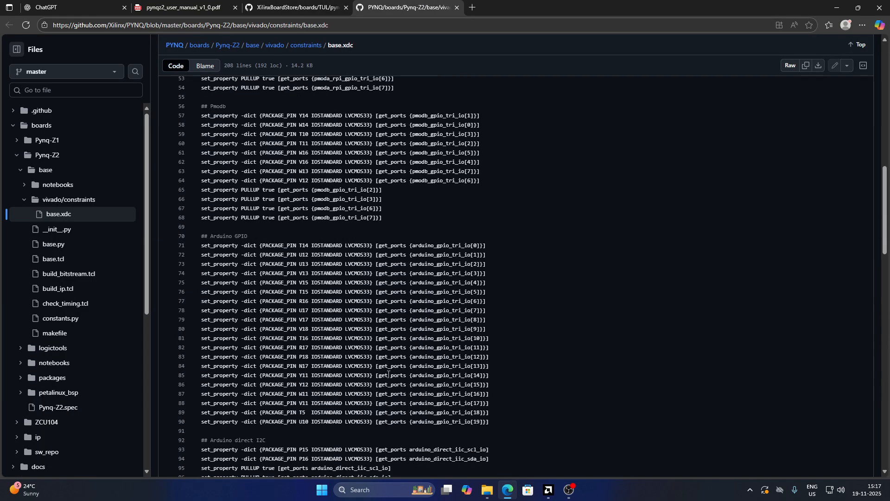
scroll(389, 374, up, 7)
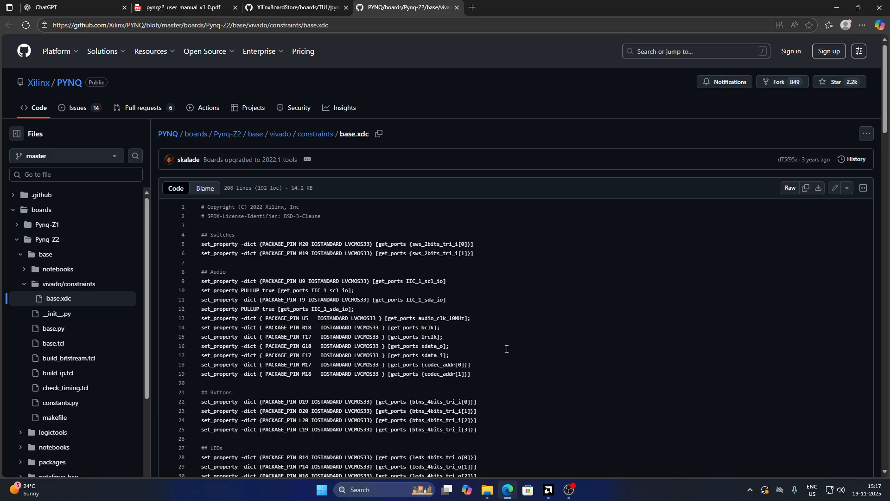
Return to the browser and switch to the XilinxBoardStore pynq-z2 board files tab
click(837, 8)
right_click(545, 133)
click(589, 174)
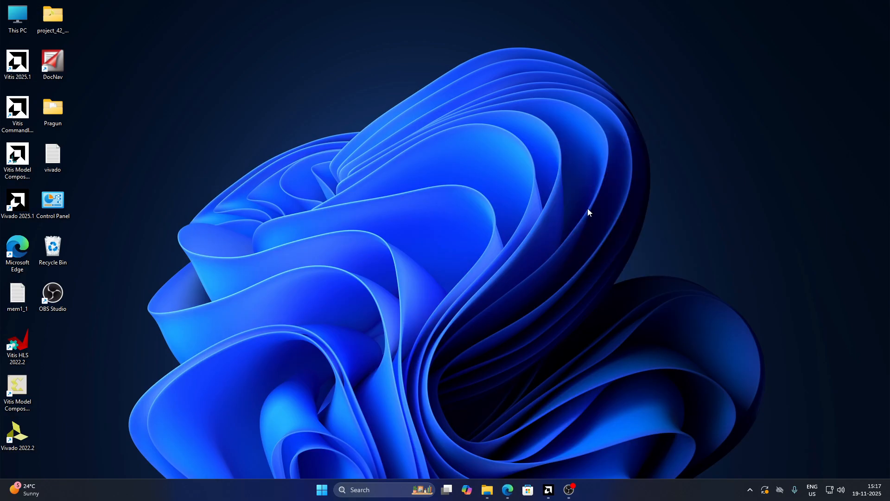
click(507, 490)
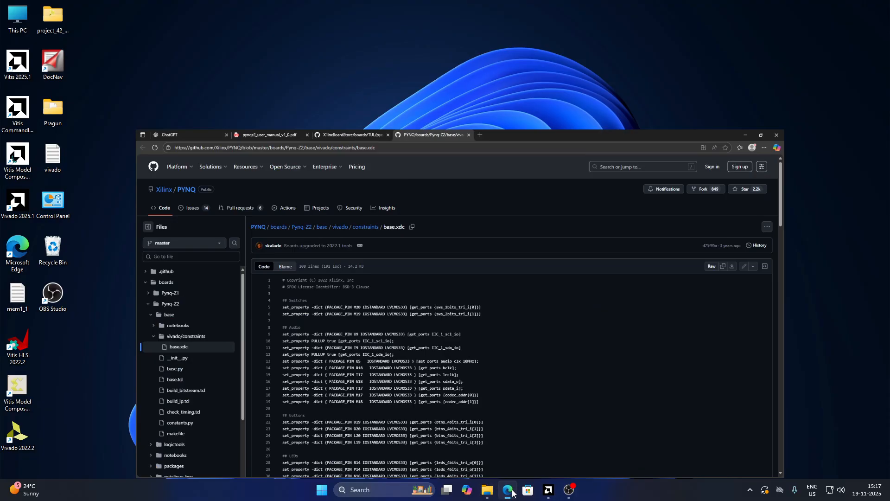
click(188, 6)
click(269, 6)
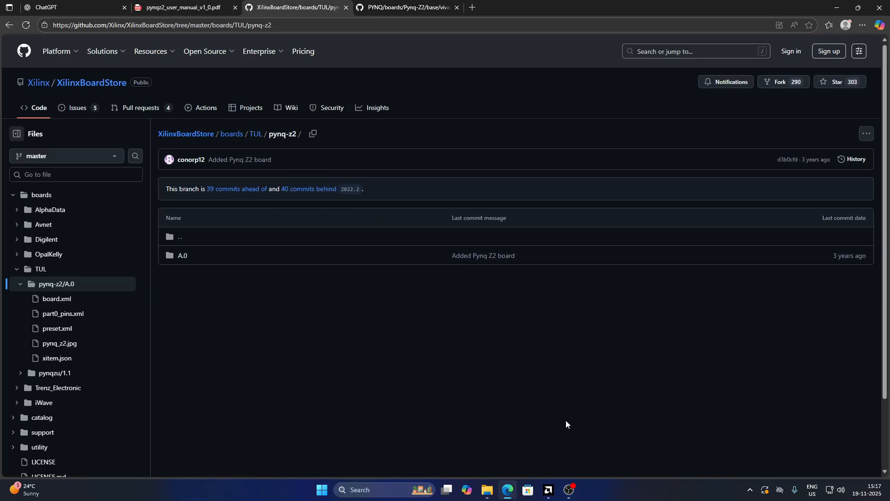
Open File Explorer and browse to the Vivado 2025.1 installation's data, boards, board_files folder
click(485, 489)
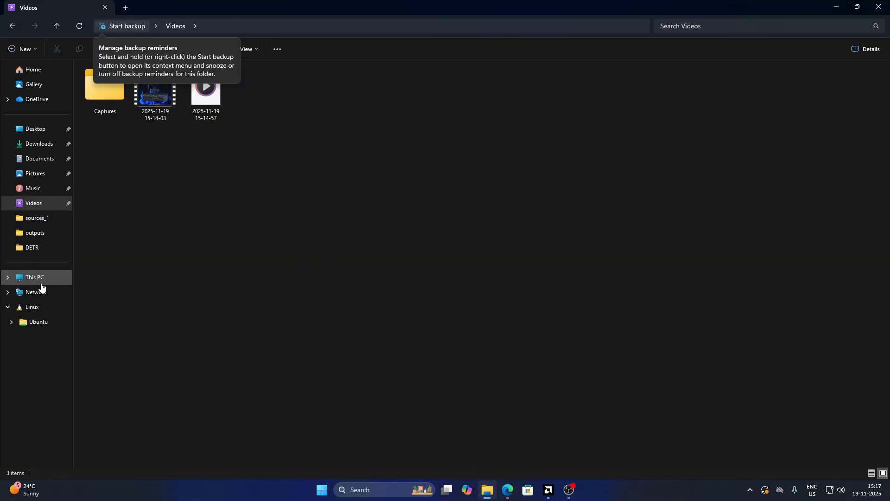
click(40, 277)
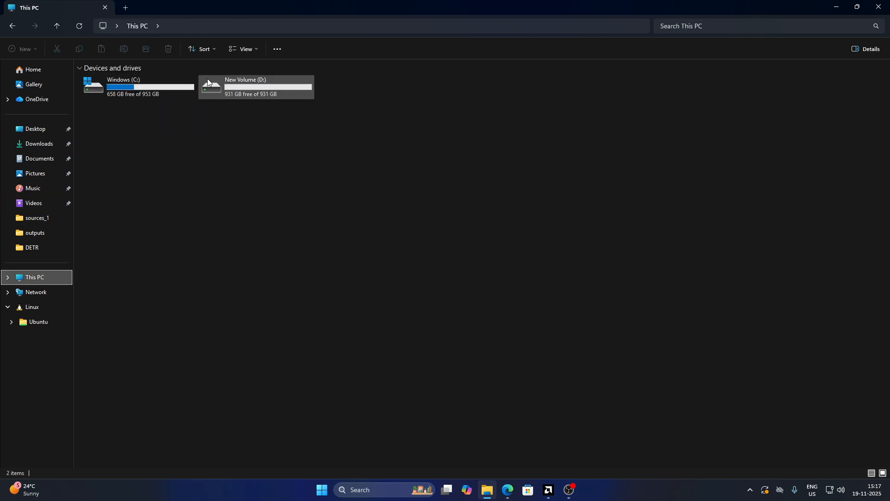
click(149, 95)
double_click(149, 93)
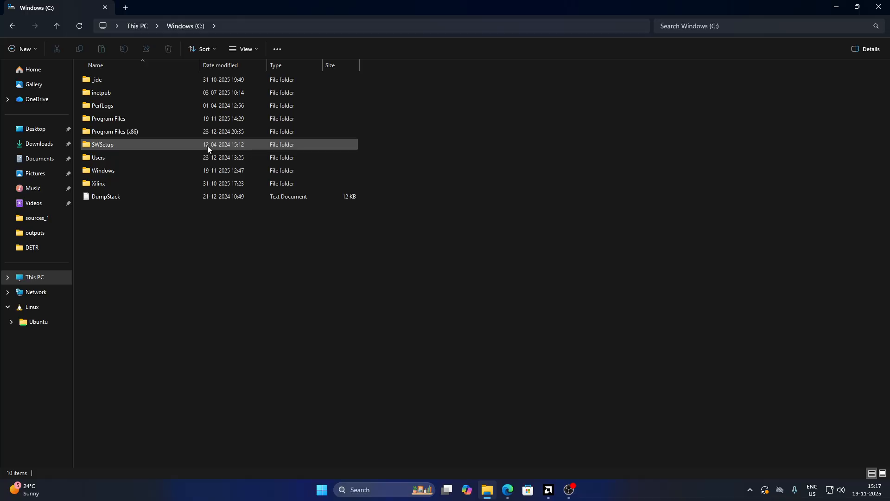
double_click(115, 187)
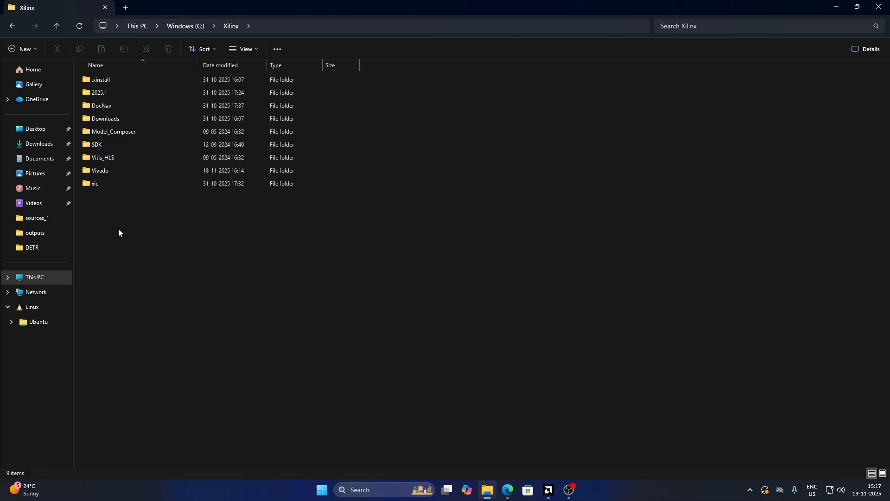
double_click(123, 168)
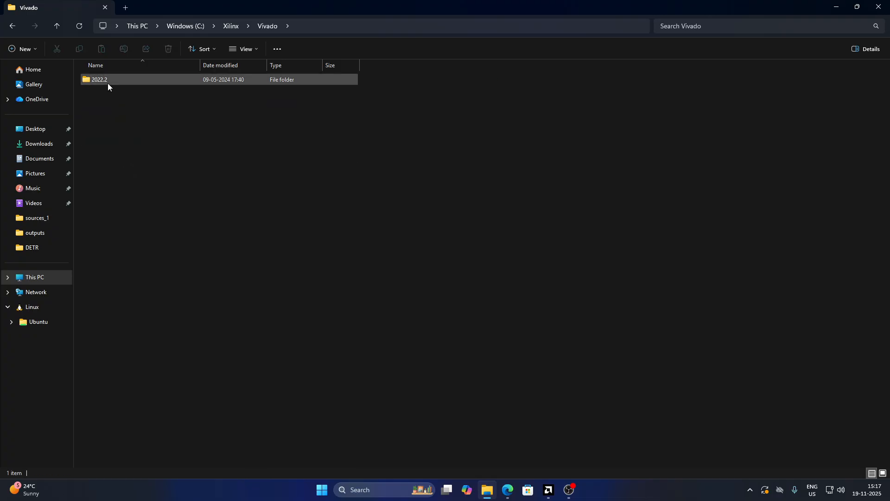
click(12, 26)
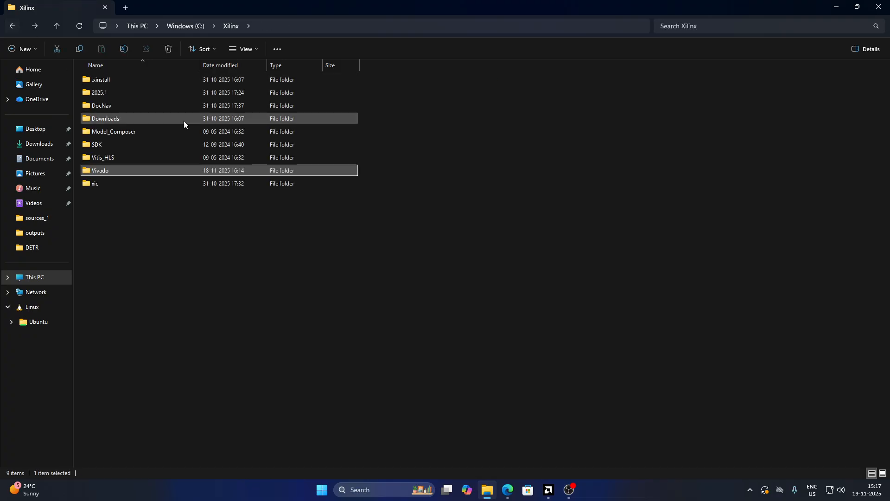
double_click(148, 89)
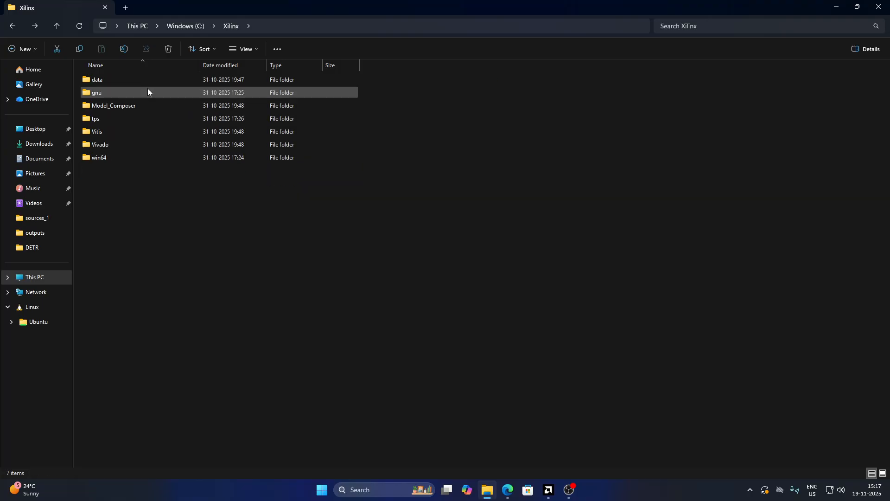
double_click(118, 144)
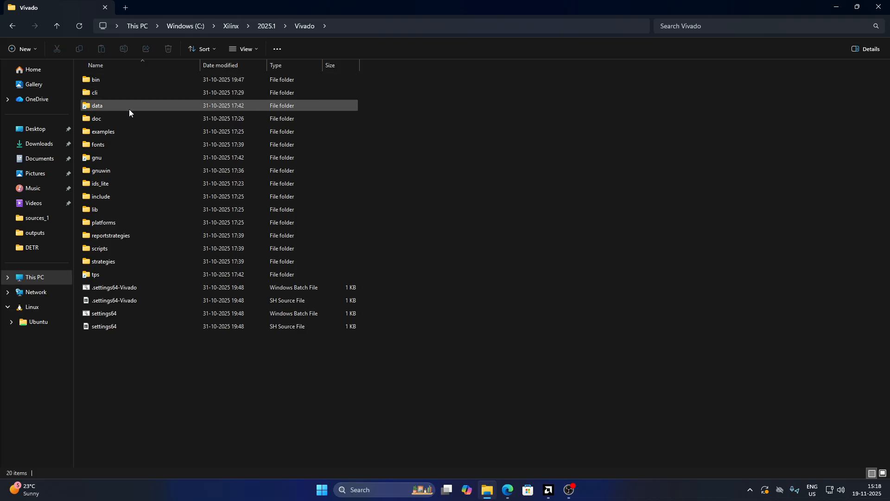
double_click(100, 106)
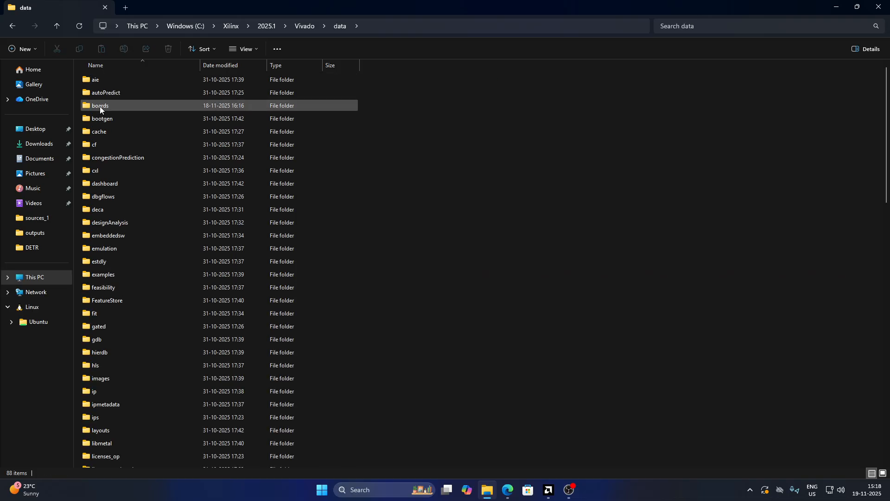
click(157, 247)
key(b)
key(b)
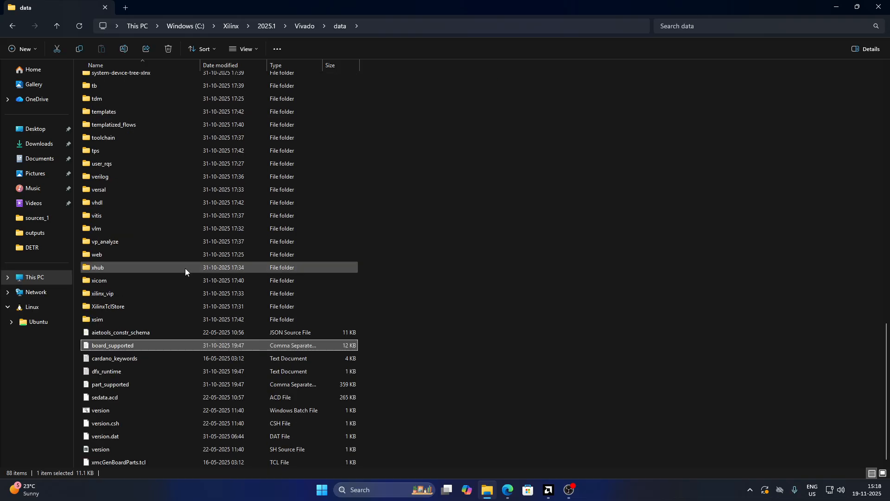
double_click(102, 77)
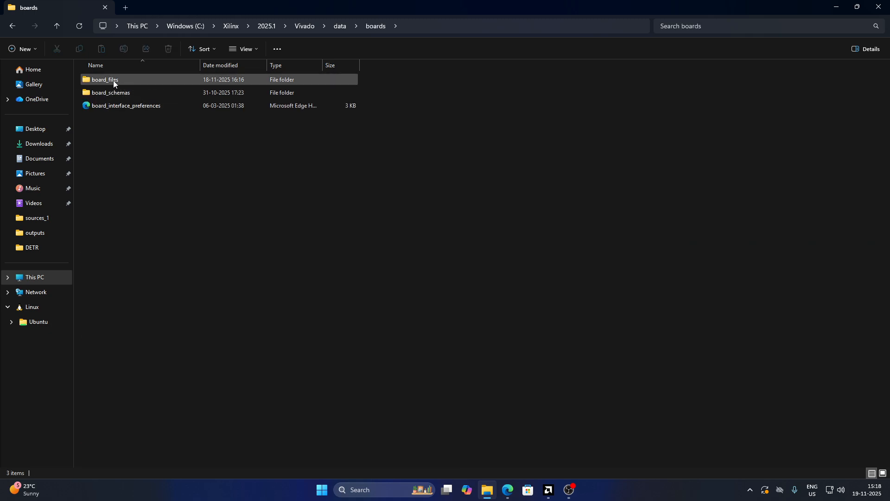
double_click(142, 82)
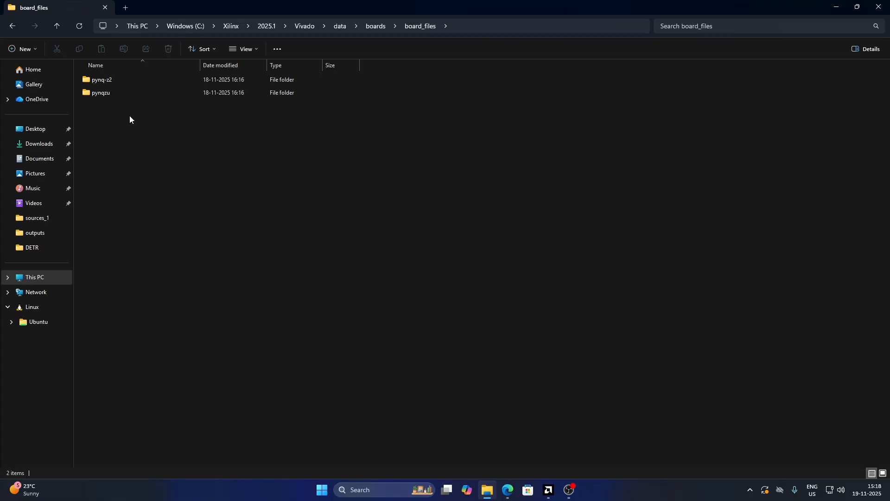
Open the installed pynqzu and pynq-z2 board folders, then close File Explorer
double_click(143, 92)
click(13, 31)
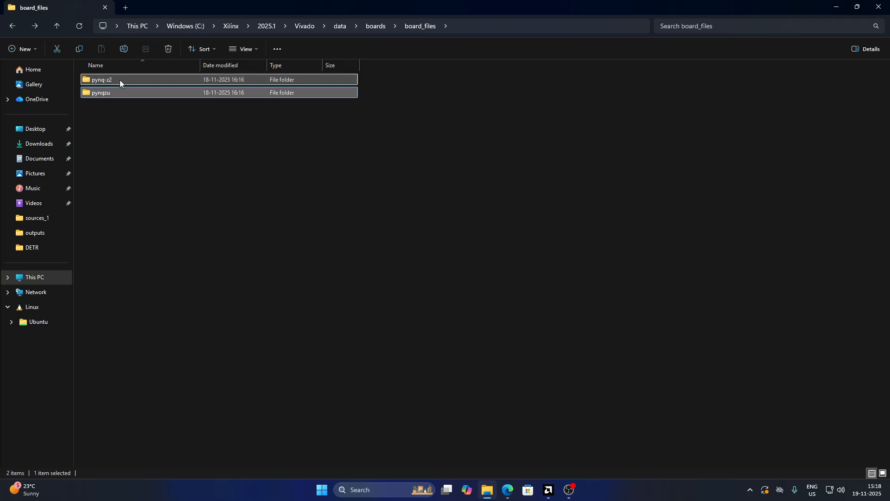
double_click(120, 80)
click(12, 26)
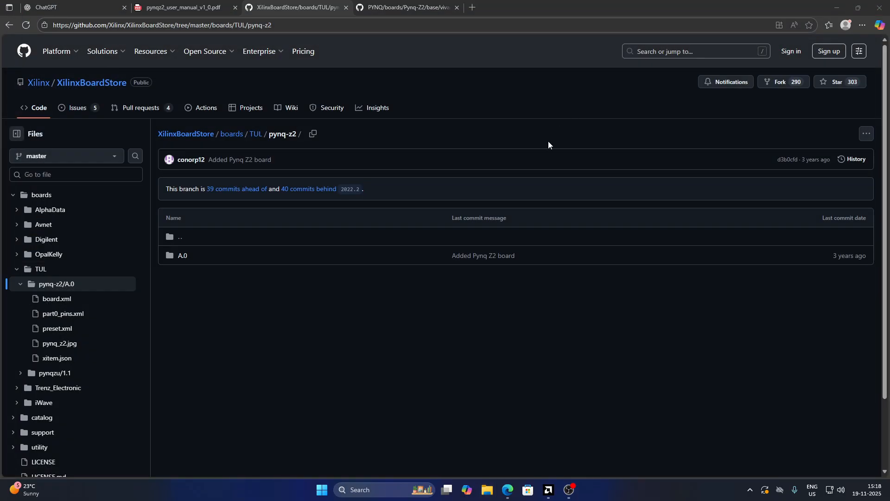
click(836, 5)
click(842, 4)
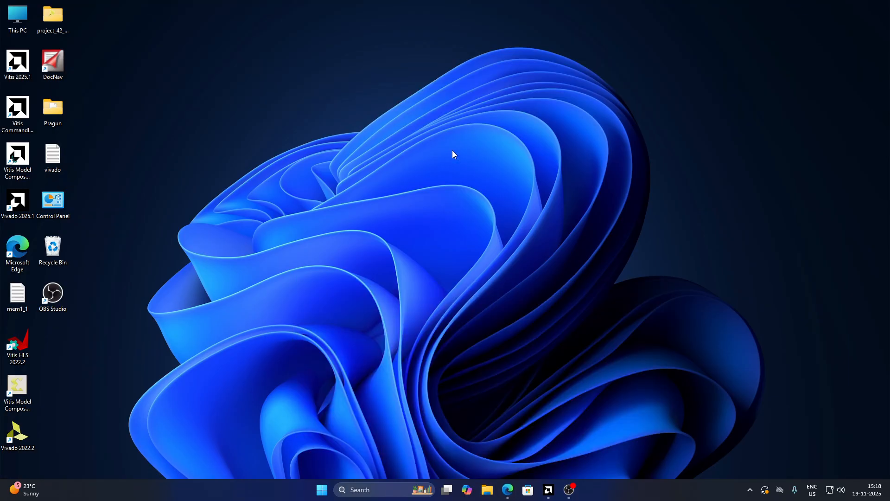
right_click(452, 151)
click(510, 193)
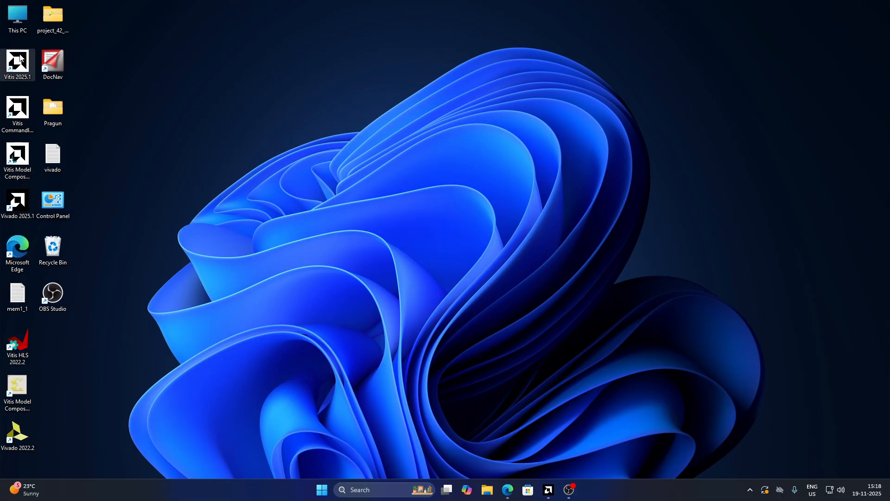
right_click(472, 200)
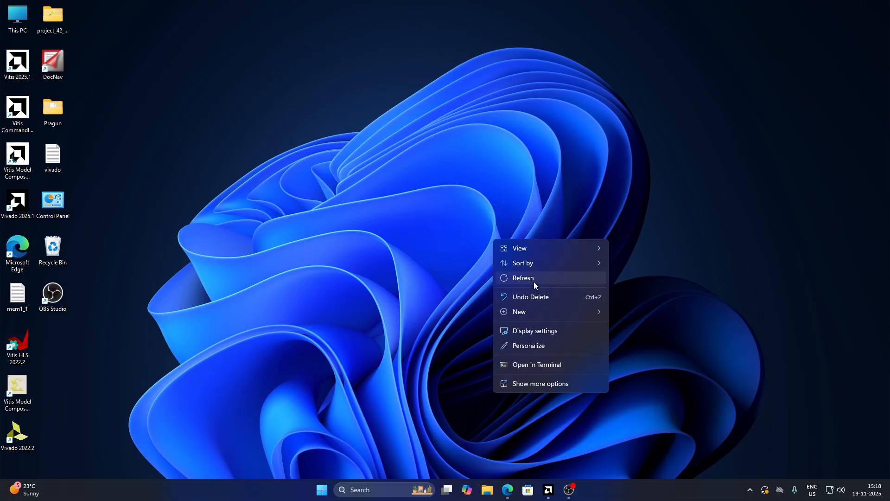
click(533, 281)
Start a new Vivado RTL project named hello_yt, skipping the sources and constraints pages
mouse_move(548, 493)
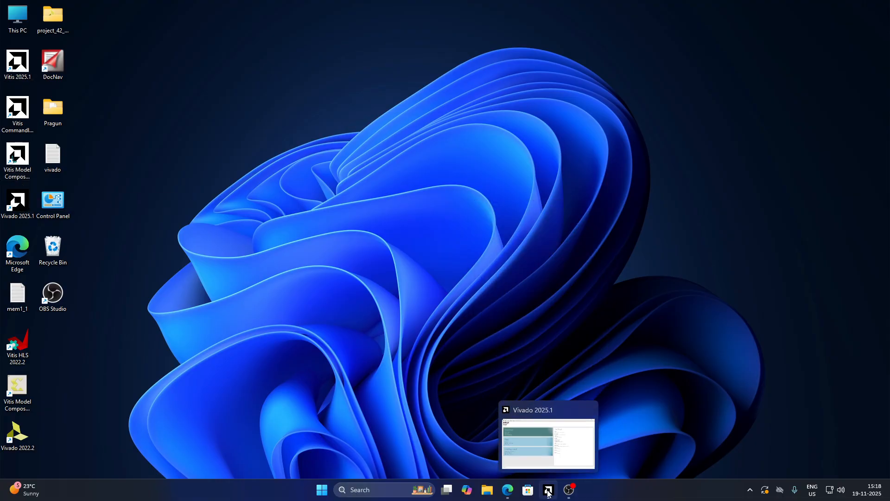
click(548, 492)
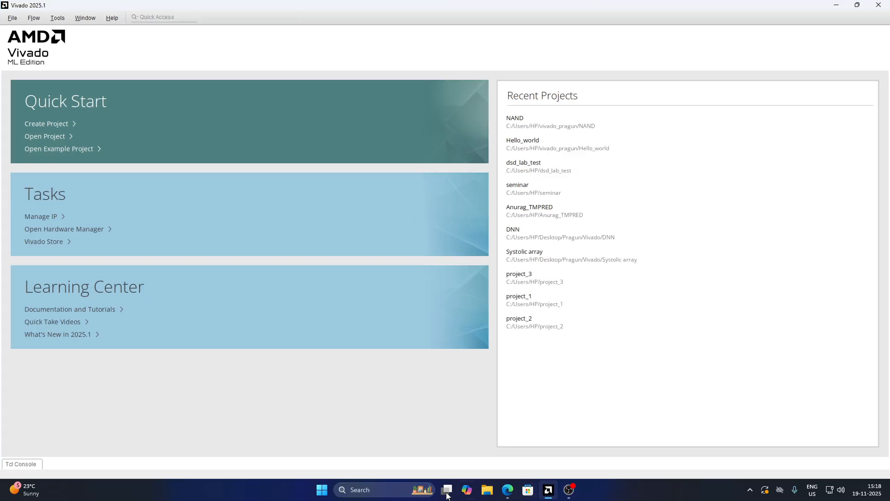
click(63, 129)
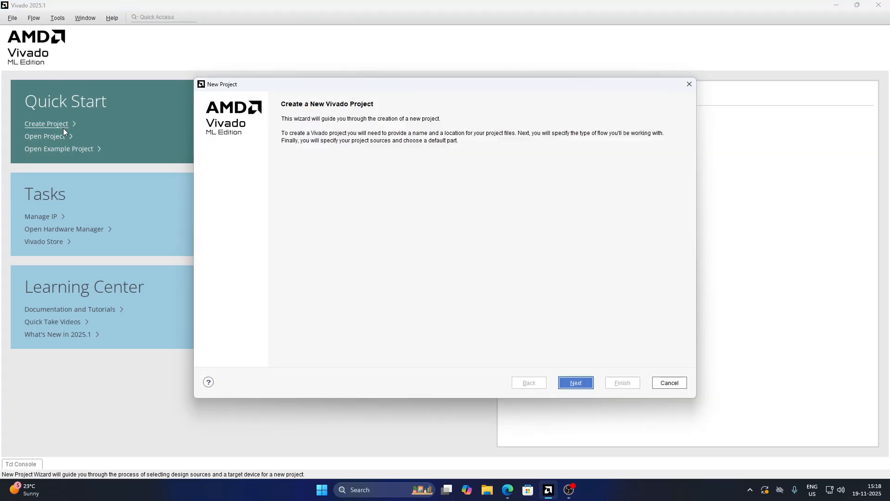
click(576, 383)
drag(296, 148, 200, 147)
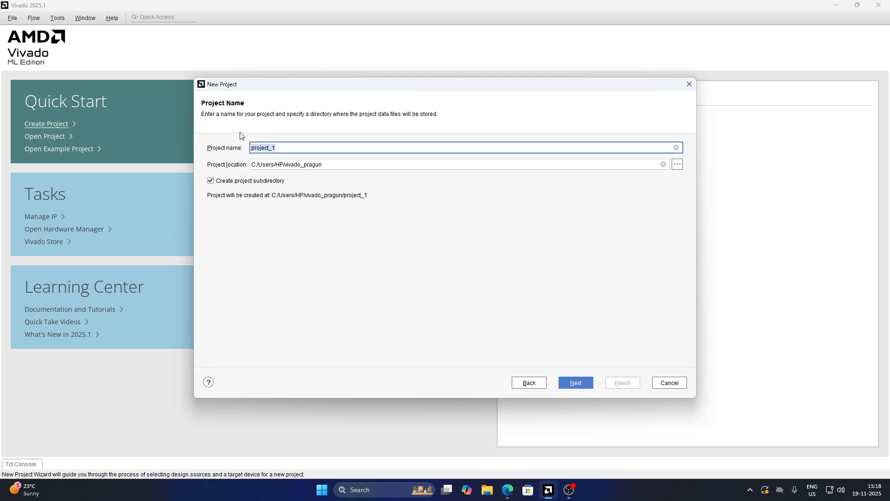
text(hello_yt)
click(576, 382)
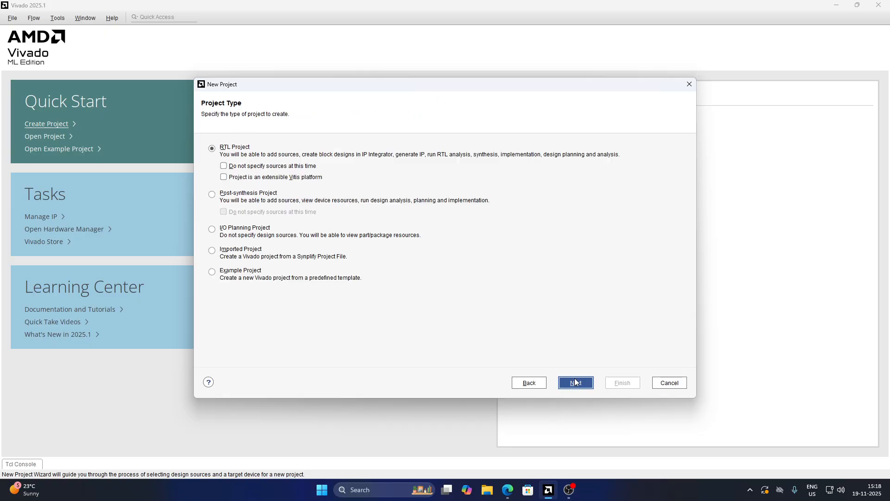
click(576, 383)
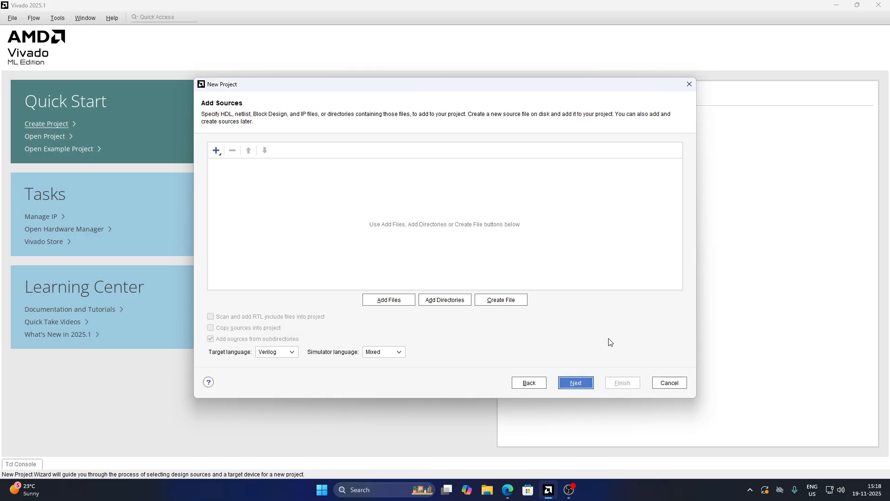
click(575, 383)
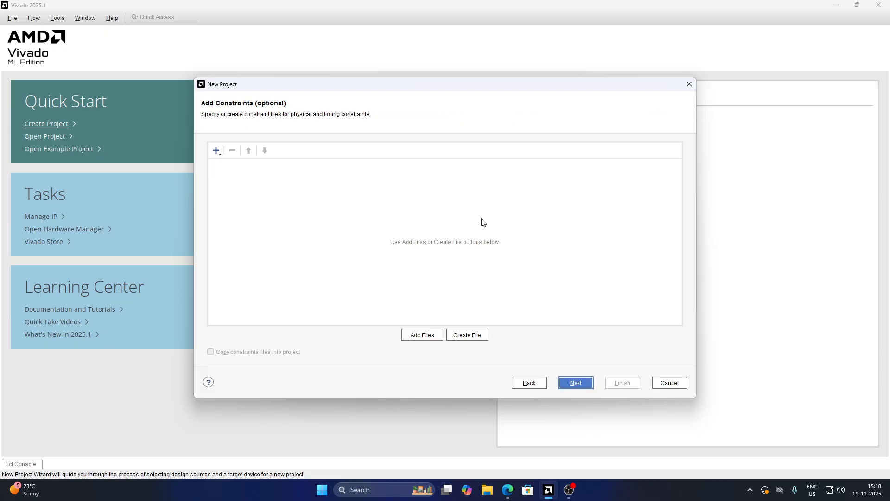
click(577, 384)
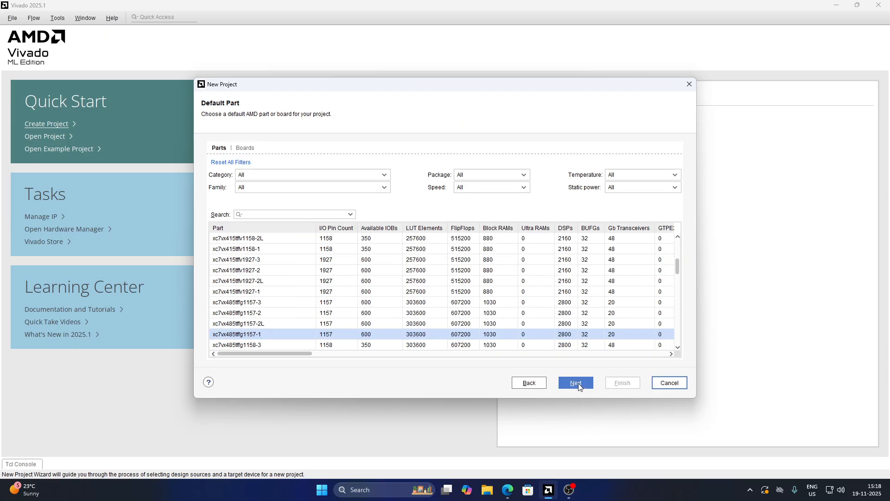
Choose the pynq-z2 board as the project's default board and finish creating the project
click(246, 148)
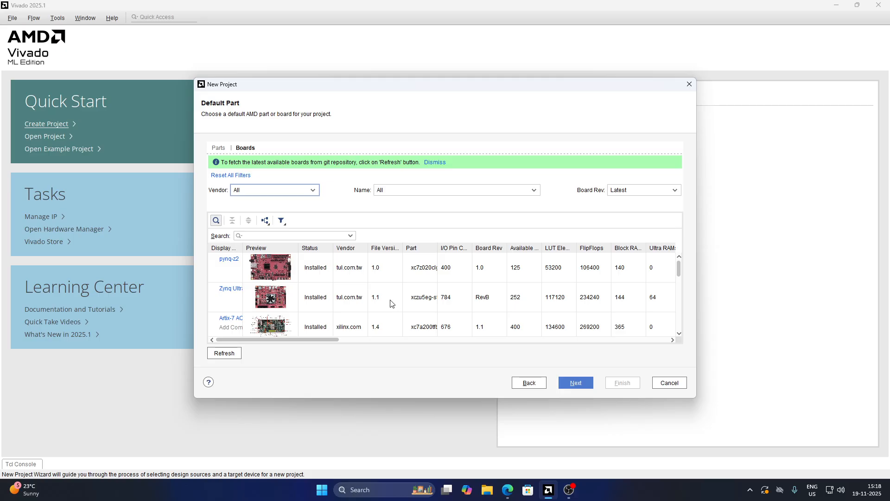
click(234, 270)
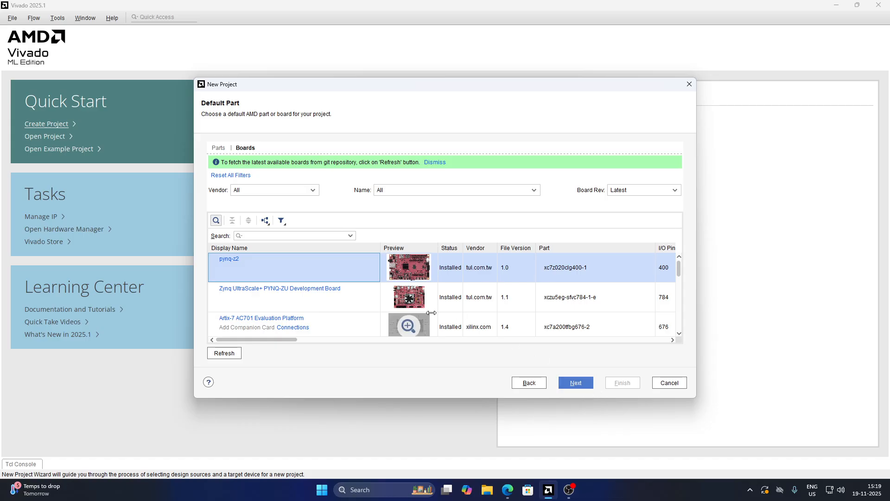
scroll(276, 303, down, 2)
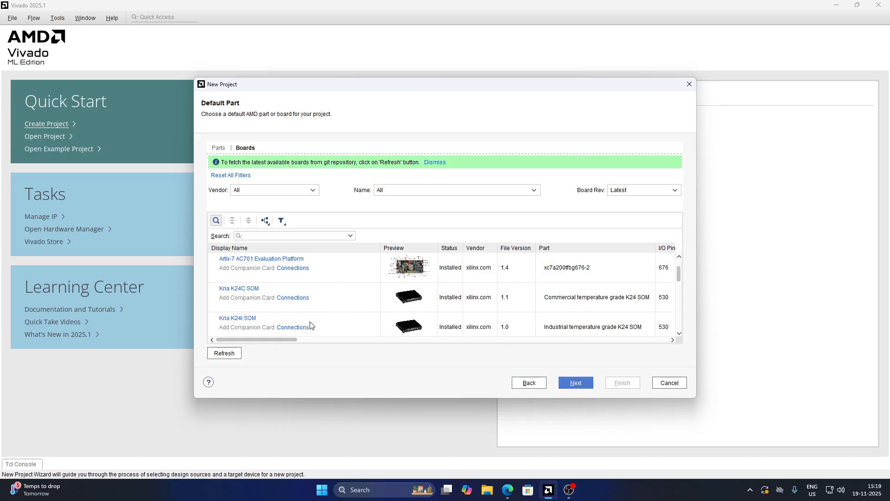
scroll(512, 301, up, 2)
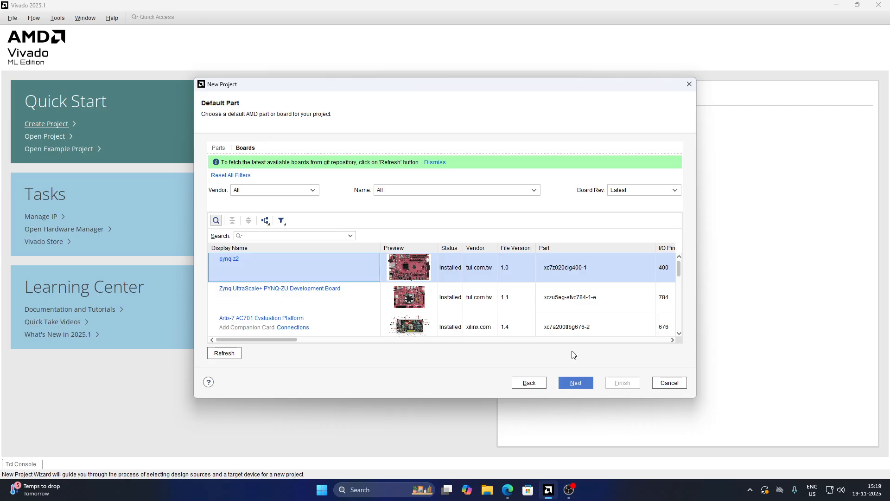
click(577, 386)
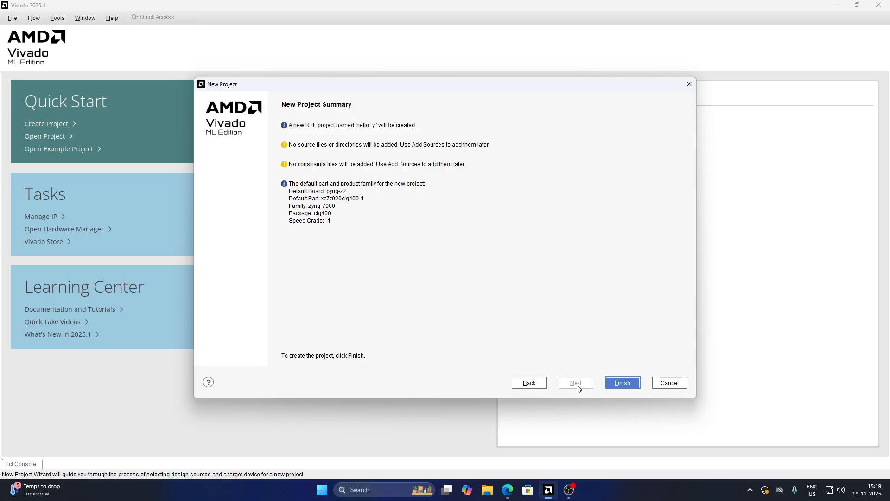
click(627, 385)
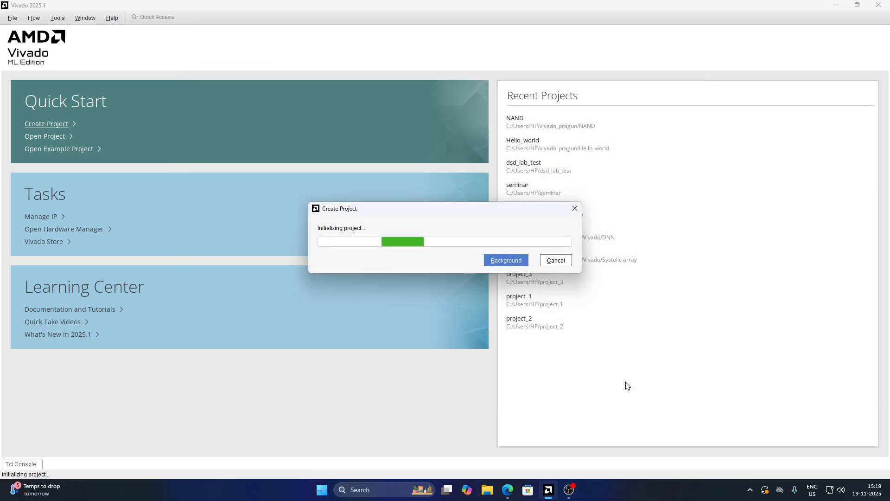
click(569, 490)
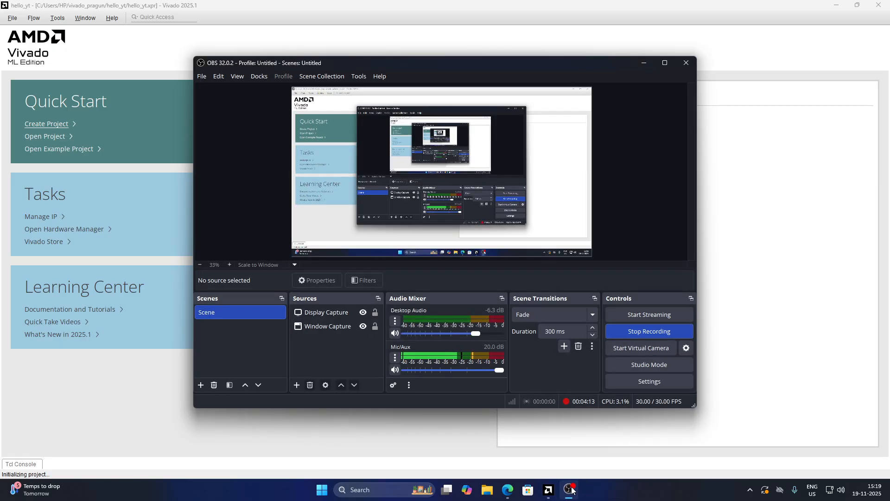
Create a new block design named design_1 in the project's design sources
click(570, 490)
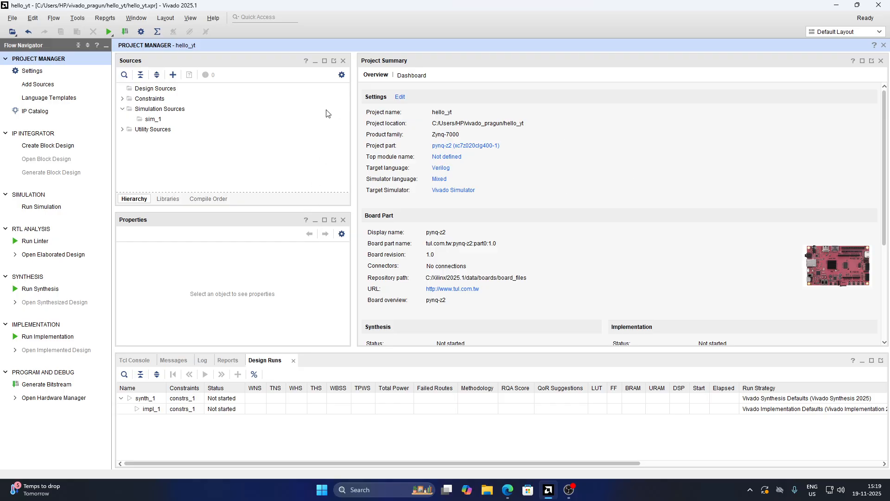
click(49, 146)
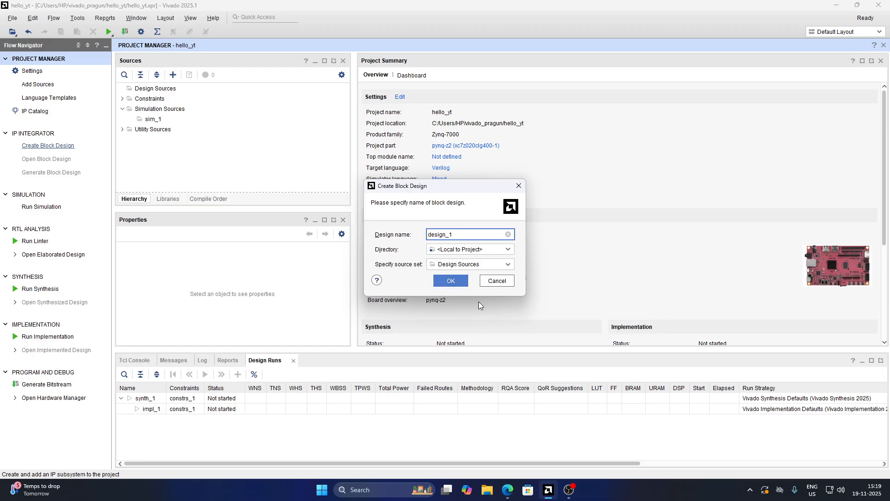
click(452, 281)
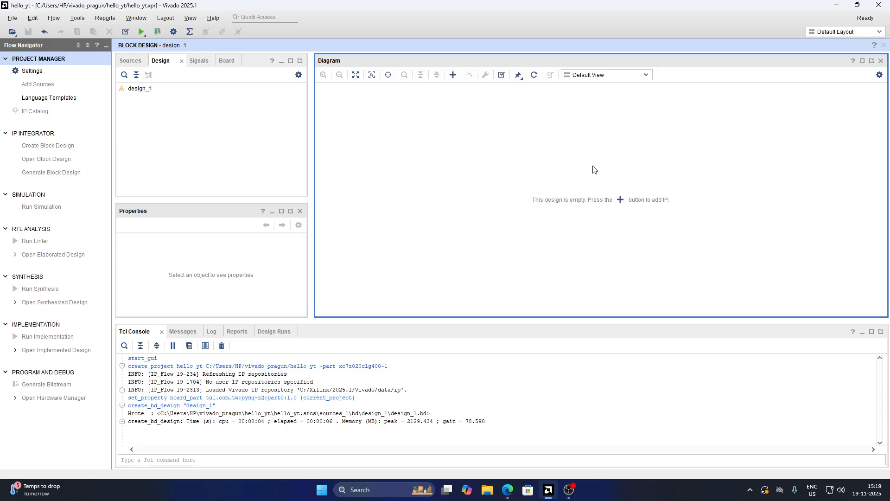
Add the ZYNQ7 Processing System IP to the empty block design by searching for zynq
click(454, 75)
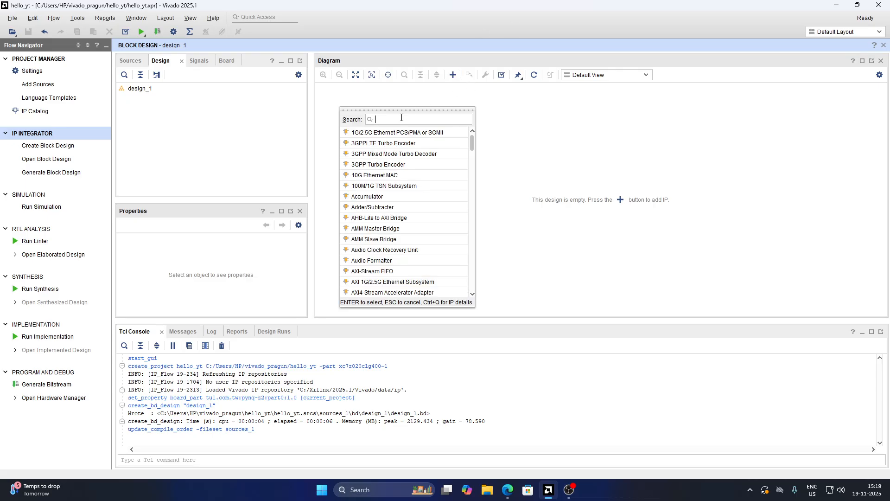
text(z)
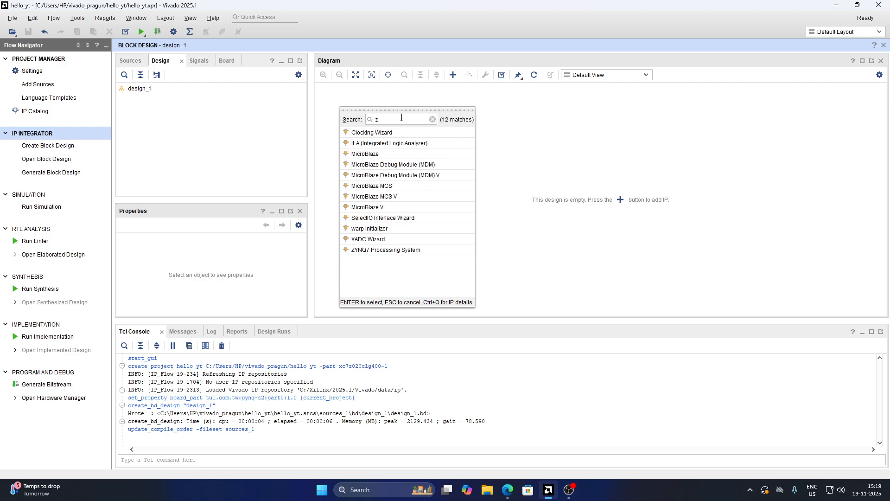
text(ynq)
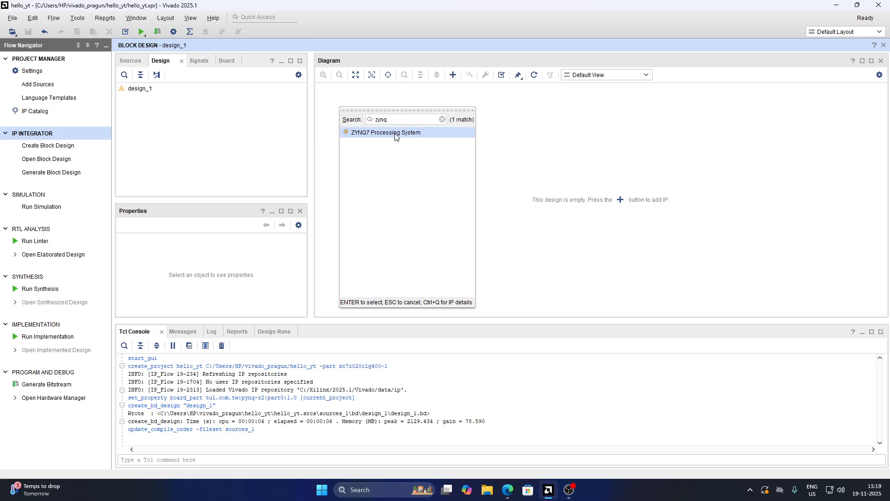
double_click(396, 133)
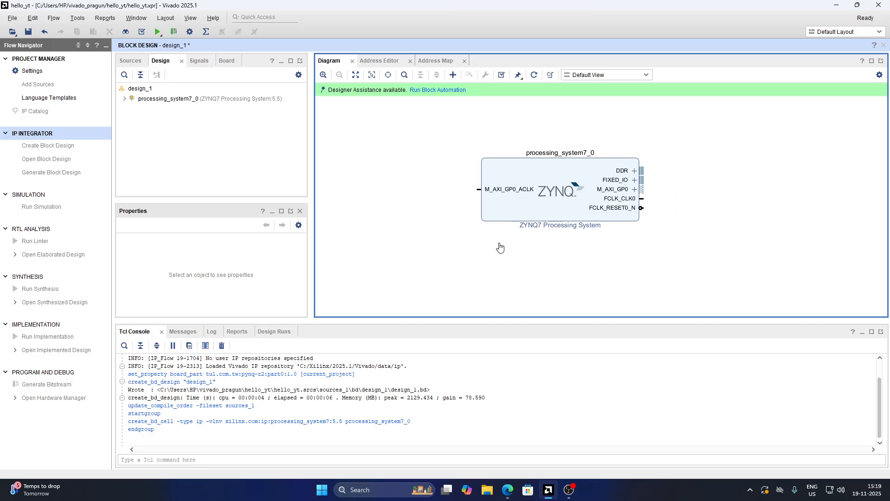
Open the ZYNQ7 customization and in PS-PL Configuration keep M AXI GP0 enabled and M AXI GP1 disabled
double_click(537, 181)
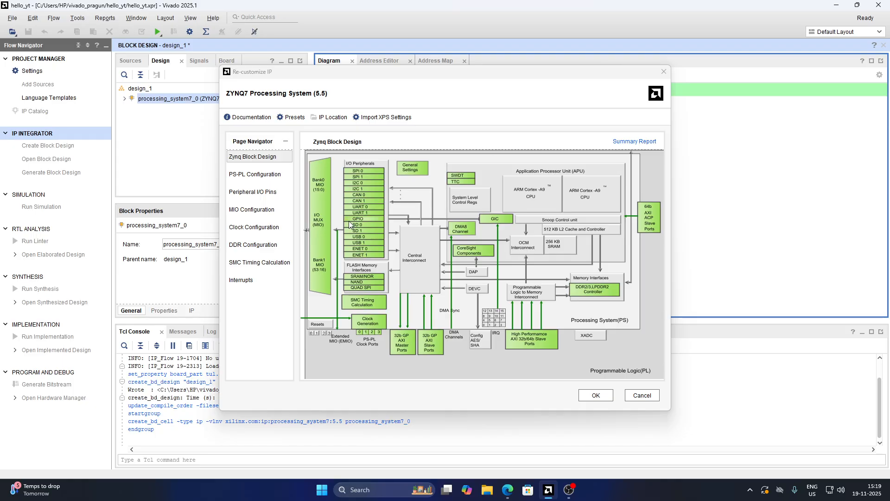
click(256, 176)
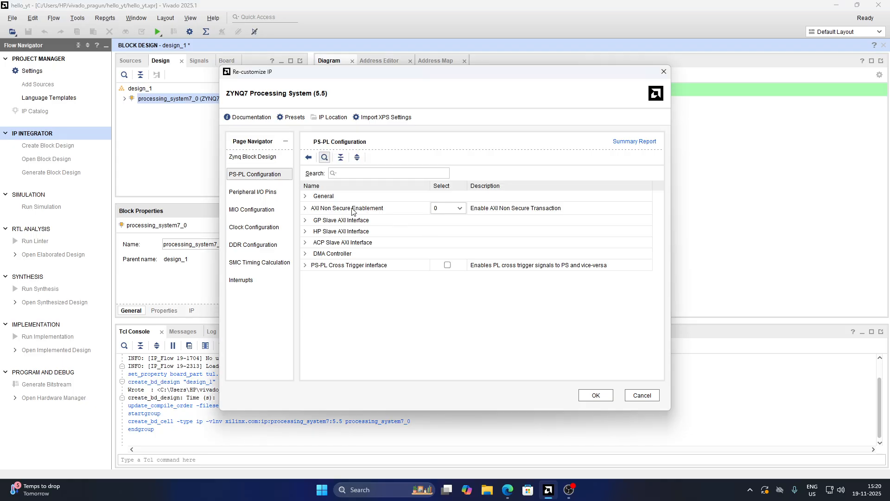
click(306, 220)
click(306, 220)
click(304, 208)
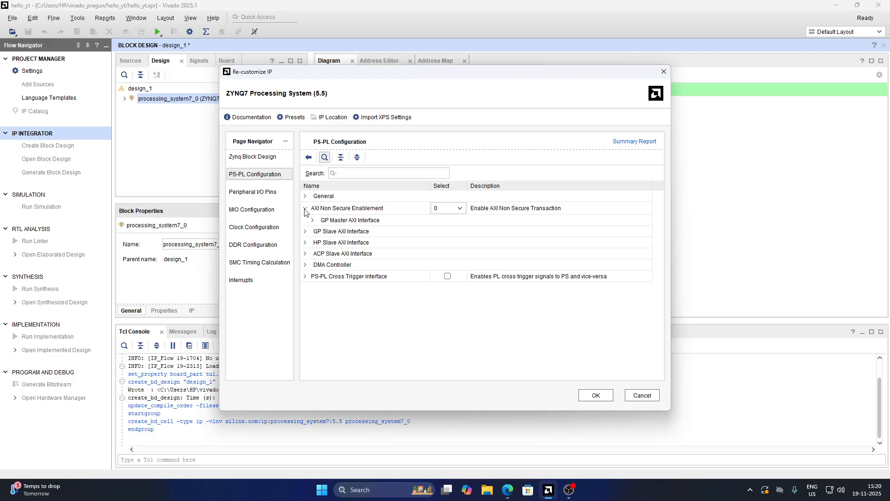
click(304, 208)
click(305, 219)
click(305, 208)
click(313, 220)
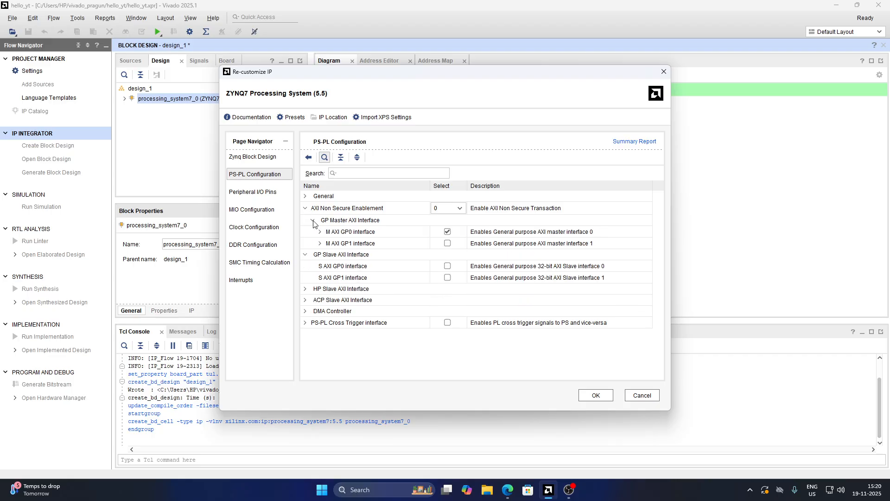
click(447, 232)
click(449, 232)
click(446, 243)
click(446, 243)
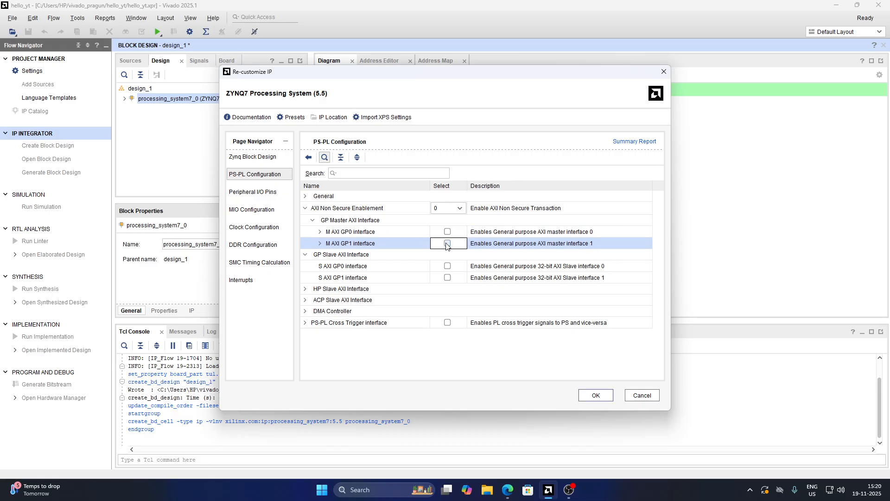
click(446, 235)
click(305, 208)
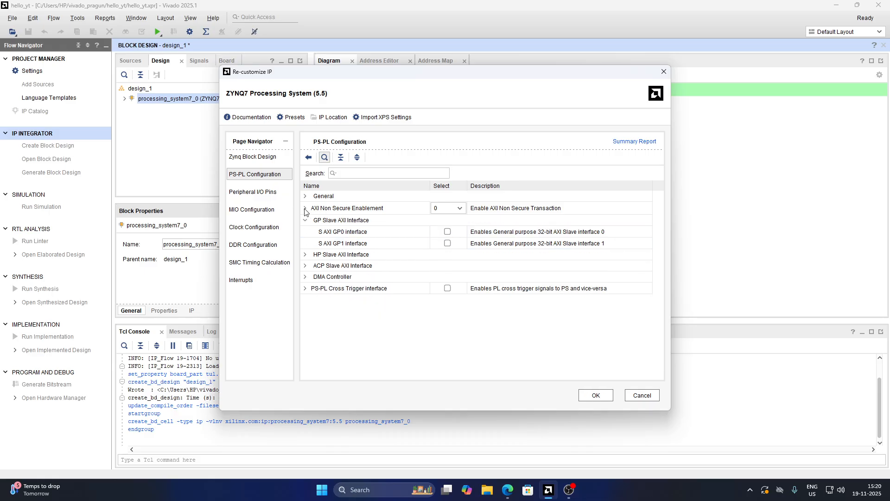
click(305, 220)
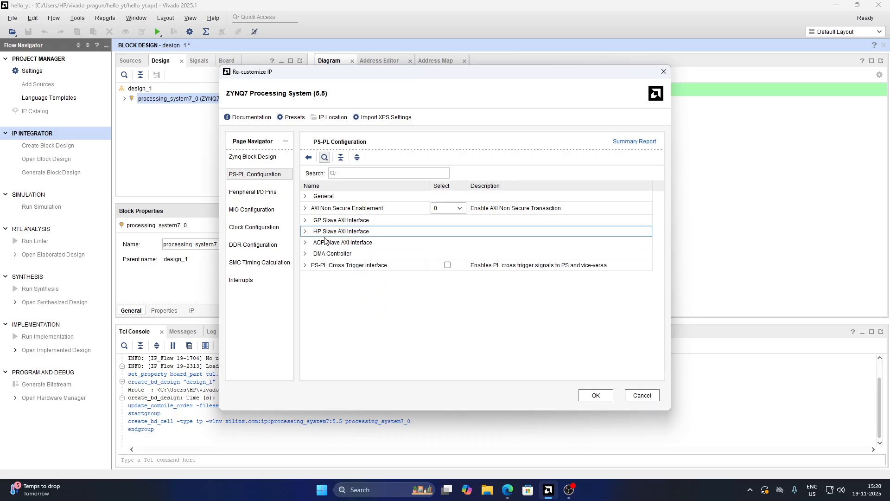
click(274, 160)
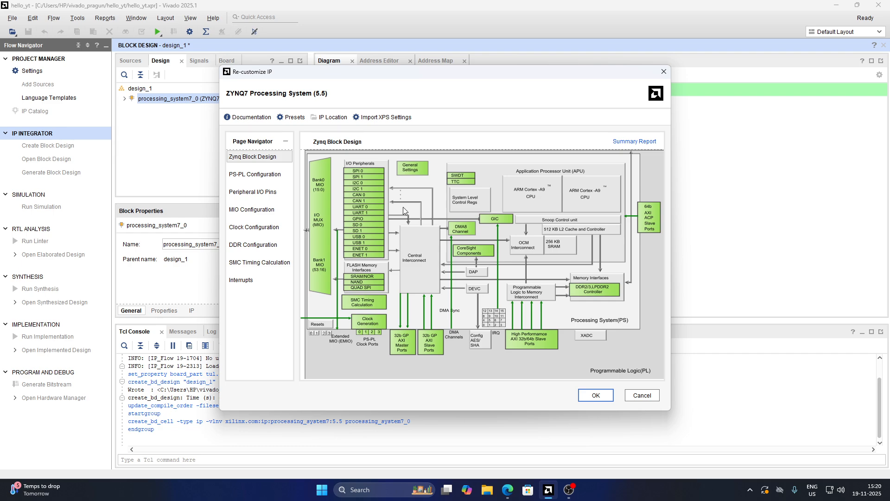
Enable the UART 0 and UART 1 peripherals in the ZYNQ7 I/O settings and apply the customization
click(373, 217)
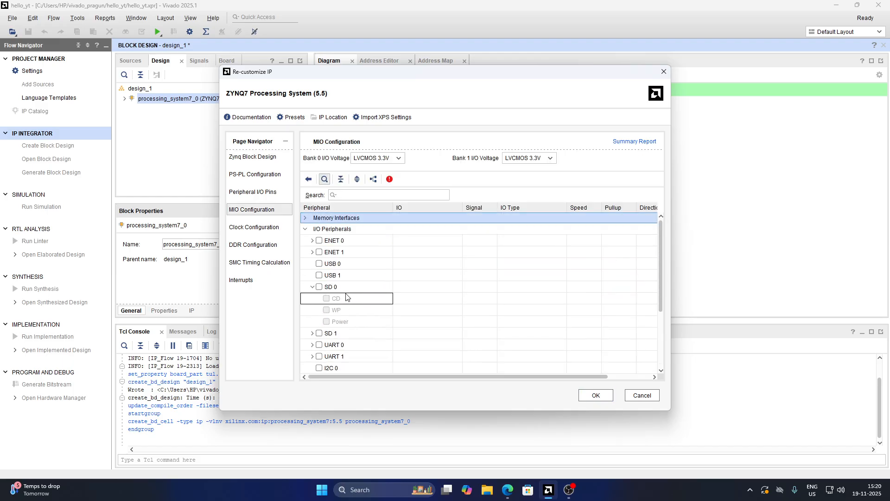
click(306, 218)
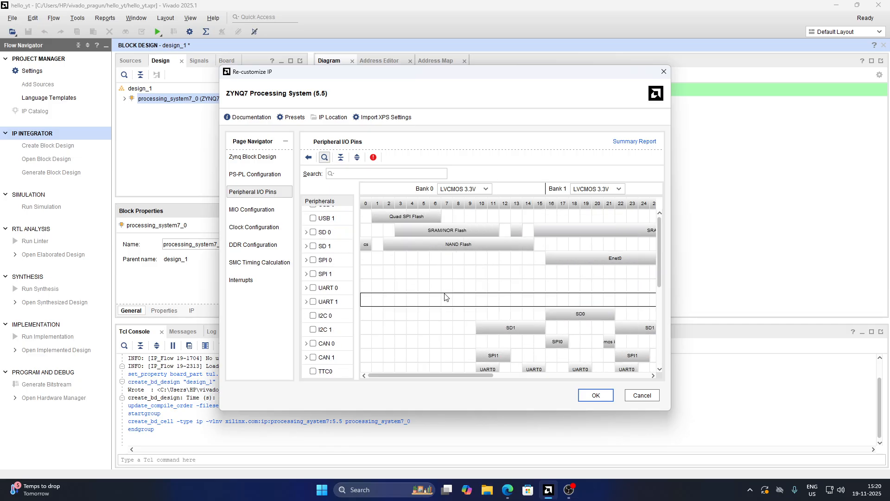
scroll(417, 295, down, 2)
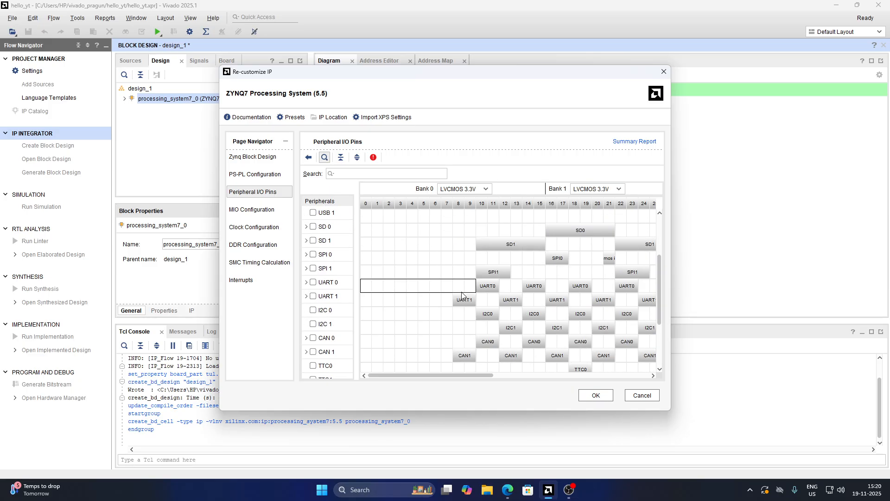
click(313, 296)
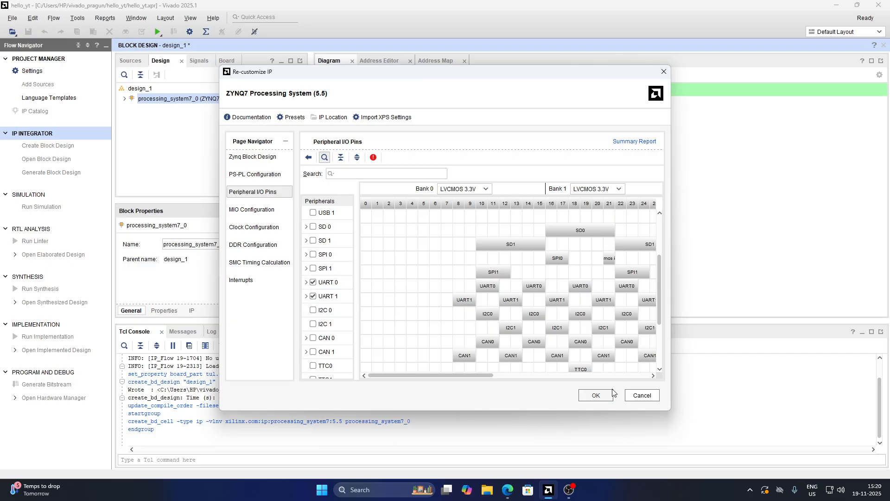
scroll(533, 320, down, 2)
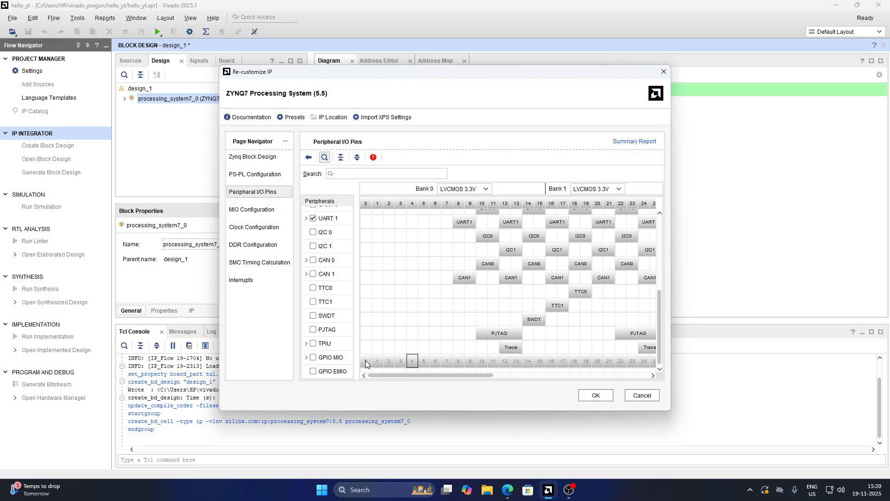
click(596, 395)
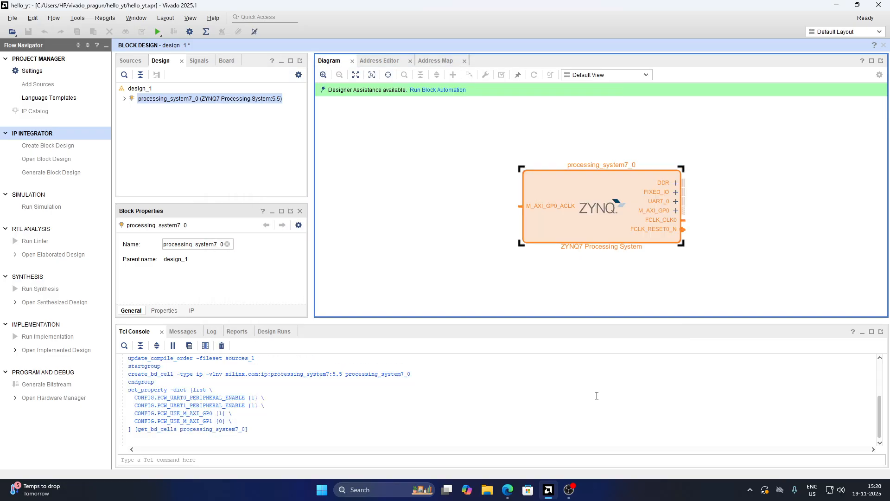
Add a Processor System Reset IP to the block design by searching for rese
drag(735, 247, 671, 225)
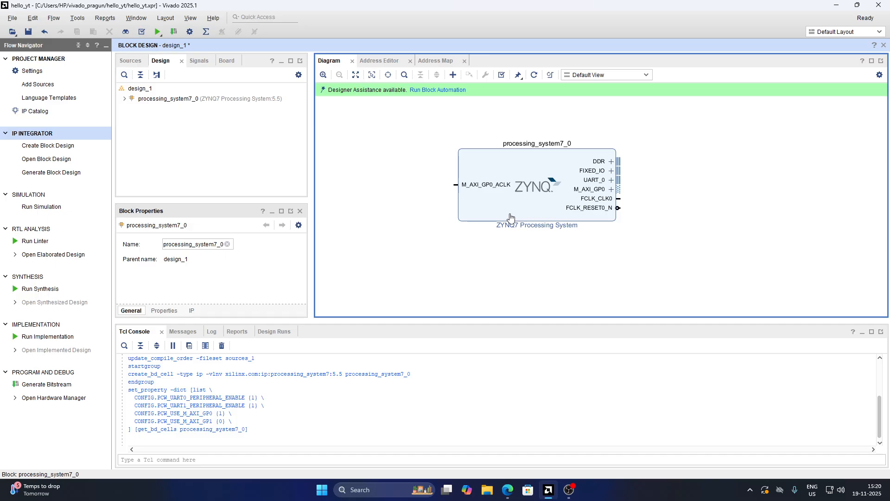
click(452, 75)
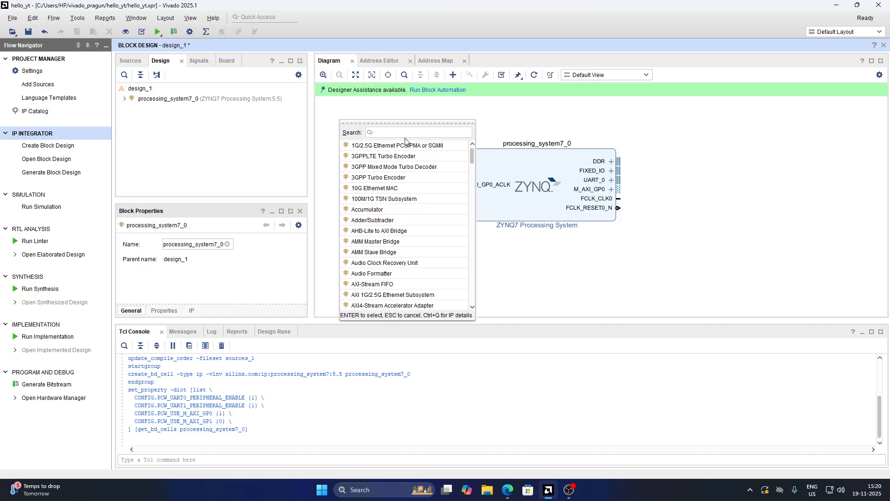
text(rese)
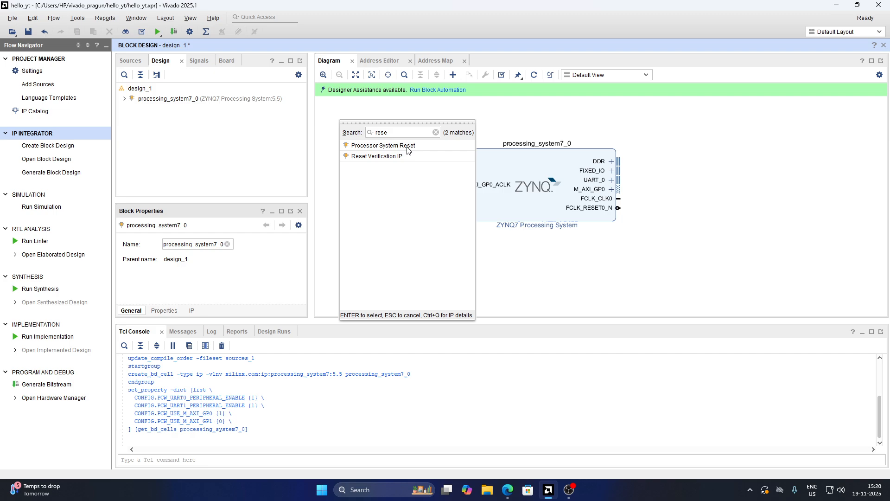
click(407, 147)
double_click(407, 146)
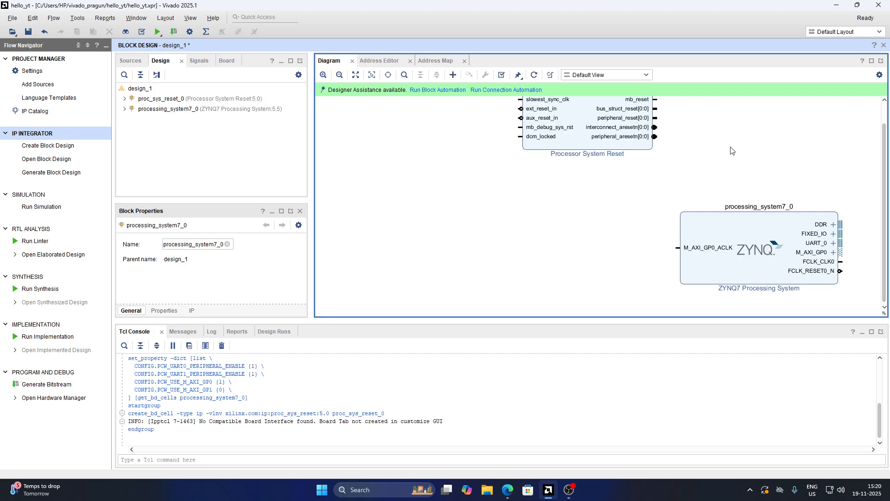
Arrange both blocks and wire the ZYNQ's M_AXI_GP0_ACLK to the reset block's slowest_sync_clk
click(541, 179)
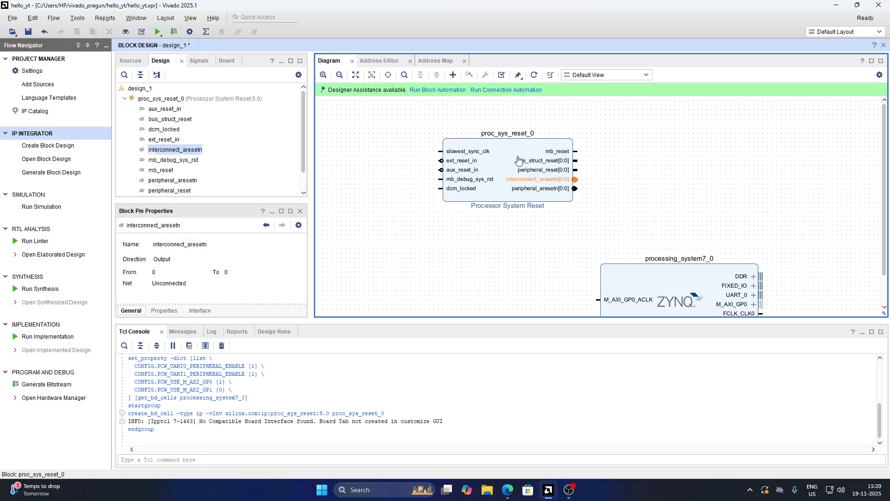
drag(518, 160, 466, 217)
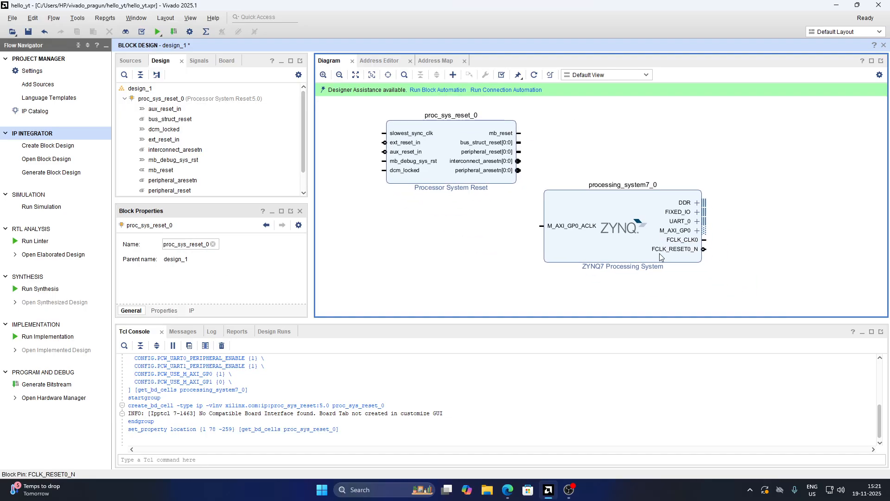
click(653, 232)
drag(653, 231, 614, 238)
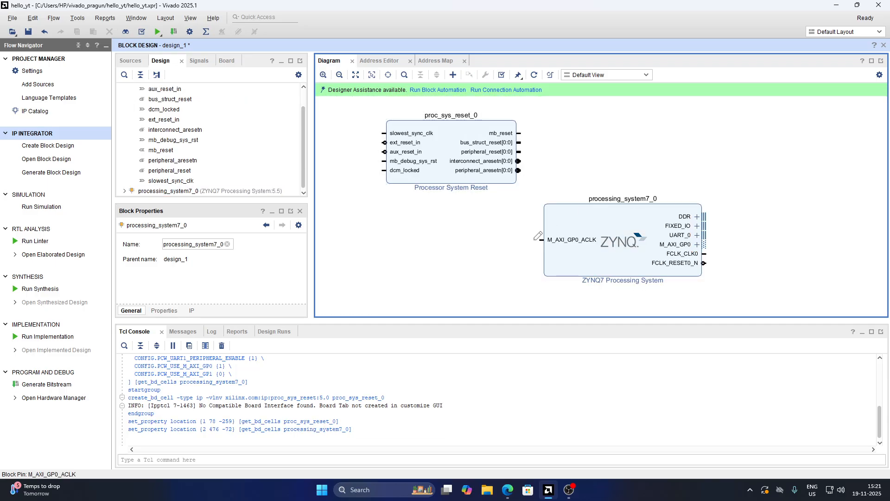
drag(543, 239, 397, 131)
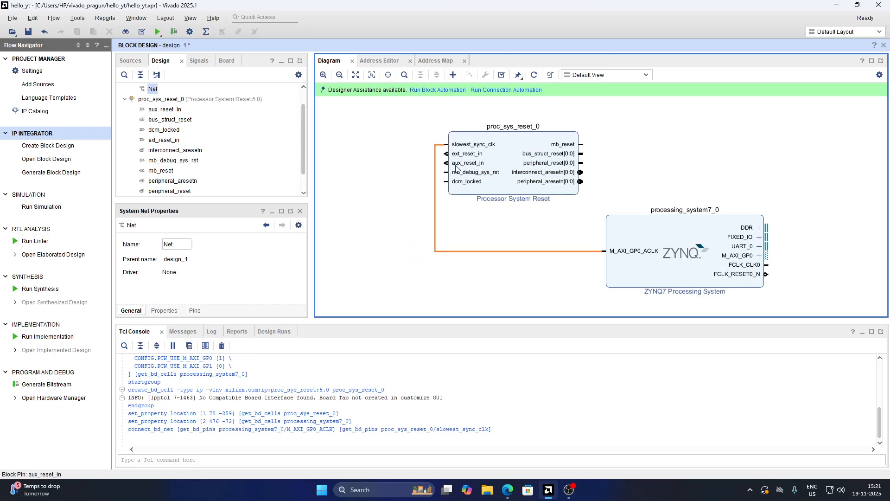
Run block automation on the ZYNQ7 Processing System with the board preset applied
click(435, 90)
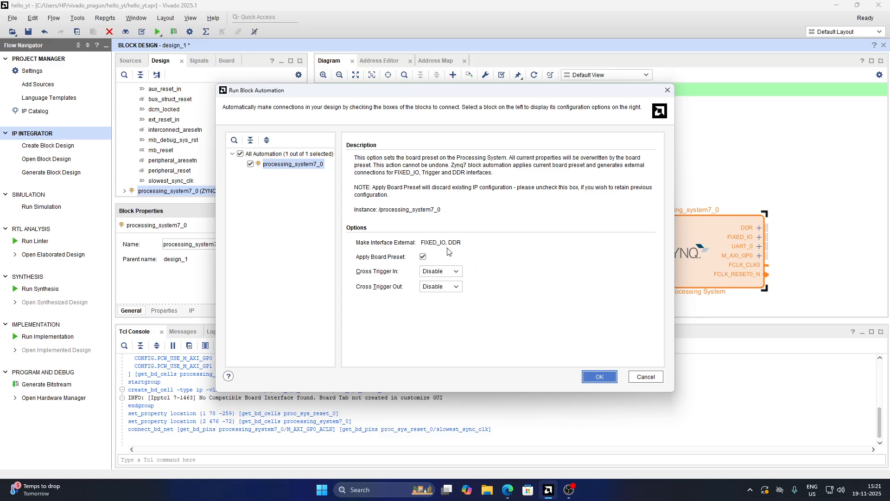
click(599, 376)
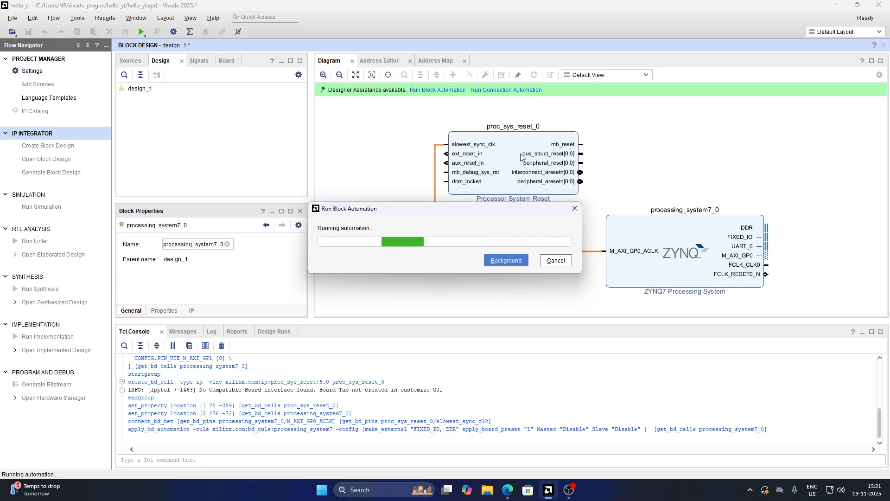
Run connection automation for all proc_sys_reset_0 pins and save the block design
click(459, 91)
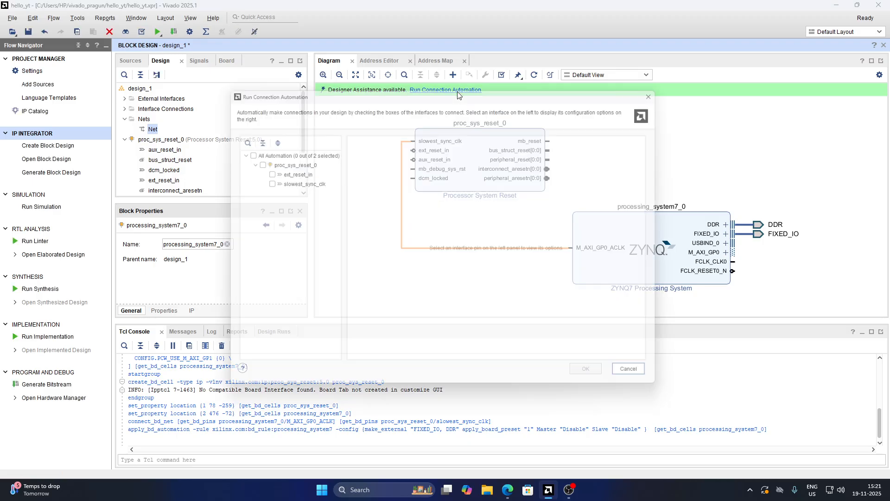
click(240, 150)
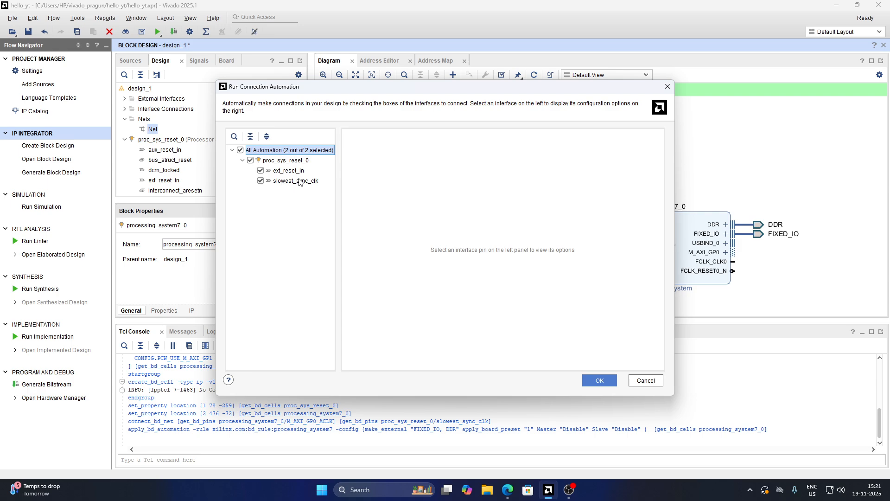
click(593, 381)
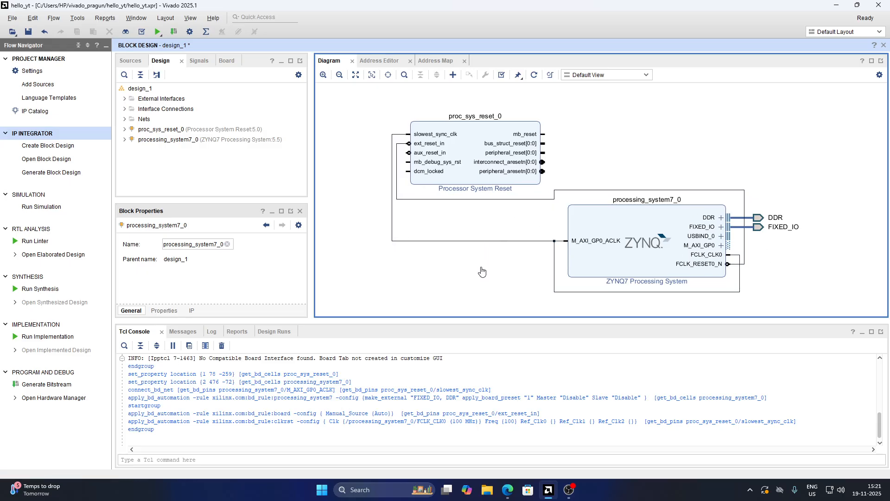
key(ctrl+s)
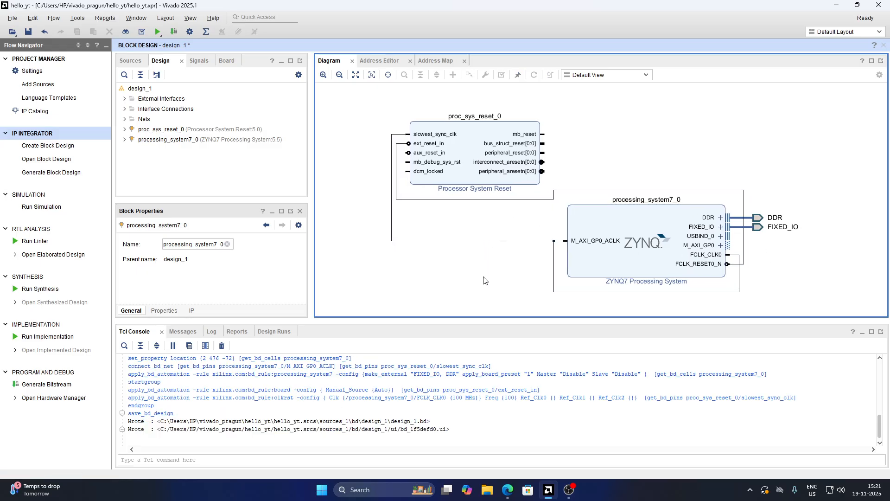
Validate the block design and save it after moving the Processor System Reset block above the ZYNQ block
click(501, 77)
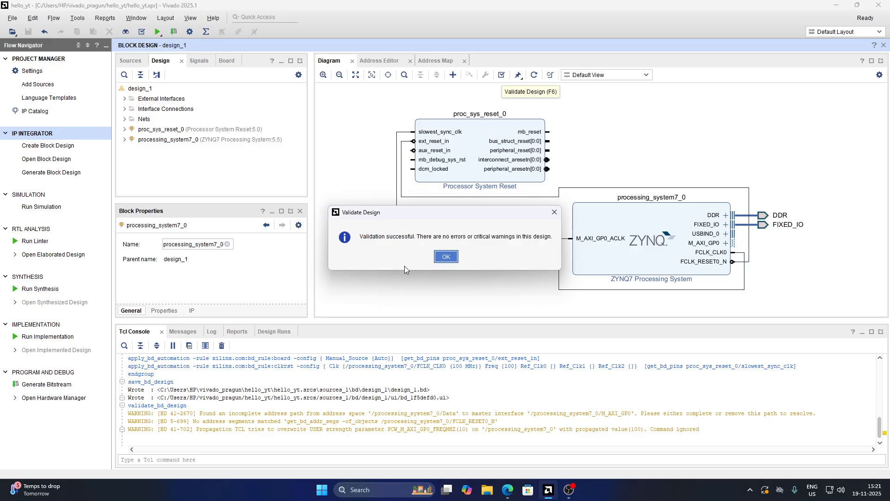
click(446, 256)
click(505, 133)
drag(505, 133, 607, 132)
click(666, 192)
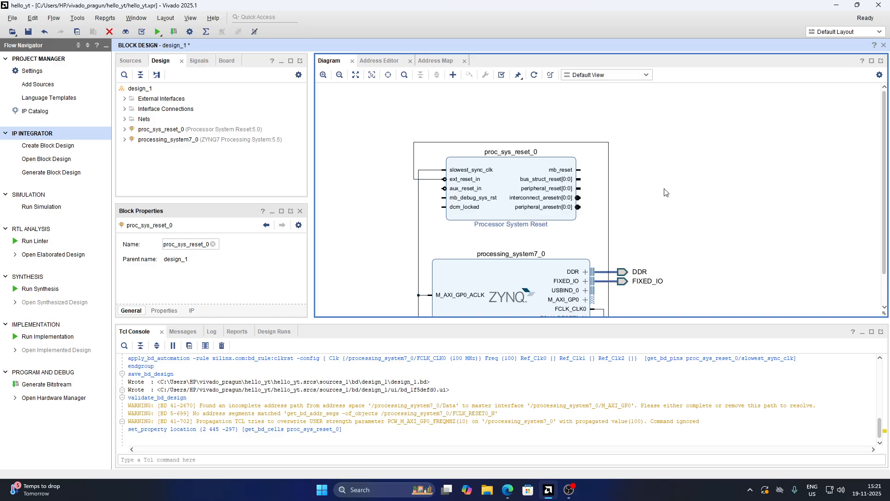
key(ctrl+s)
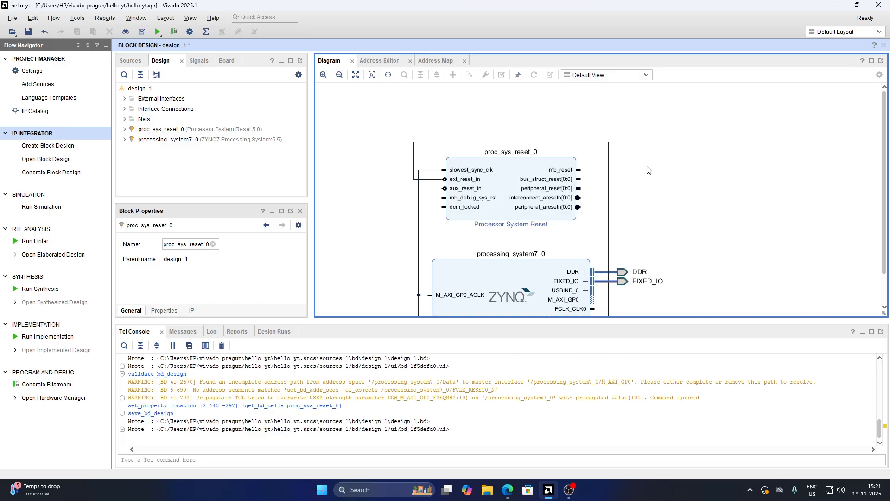
Rerun Validate Design on the block design
middle_drag(648, 170, 647, 119)
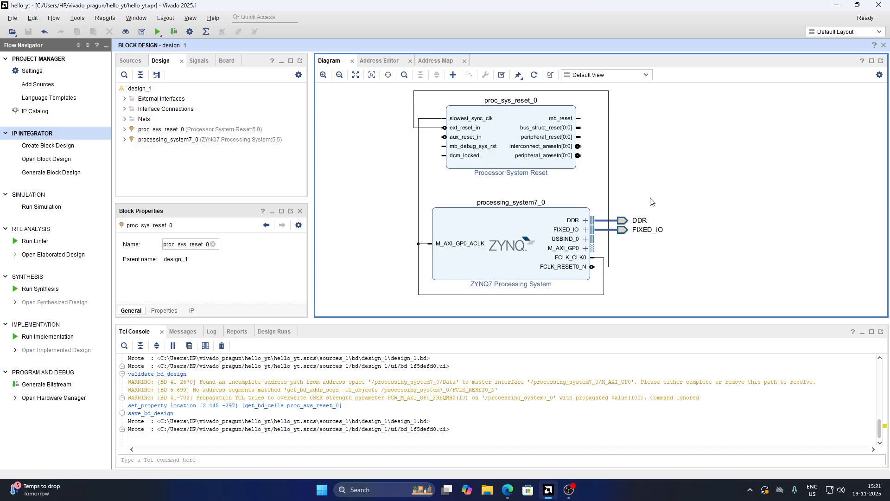
ctrl+scroll(650, 198, down, 2)
middle_drag(660, 175, 646, 193)
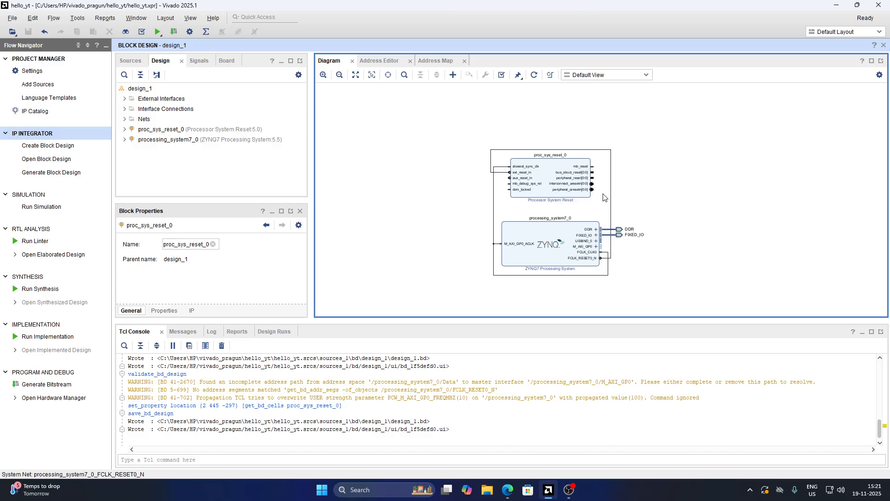
ctrl+scroll(602, 194, up, 2)
click(501, 78)
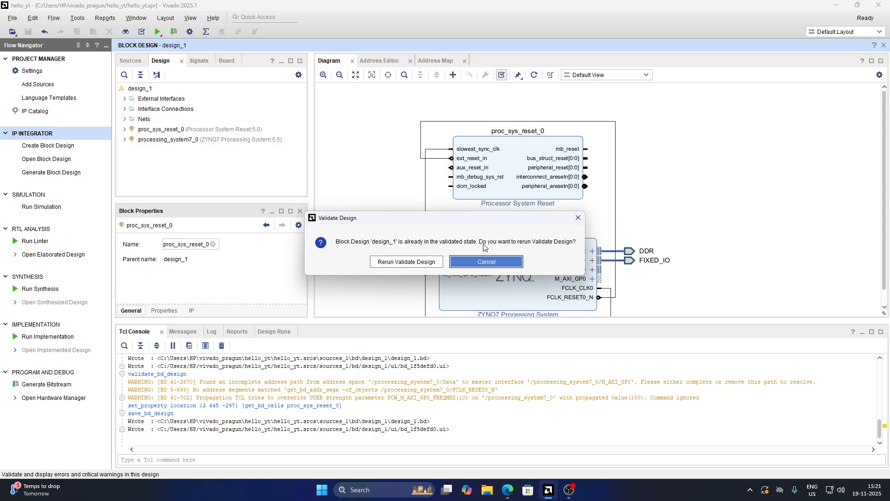
click(388, 263)
click(435, 255)
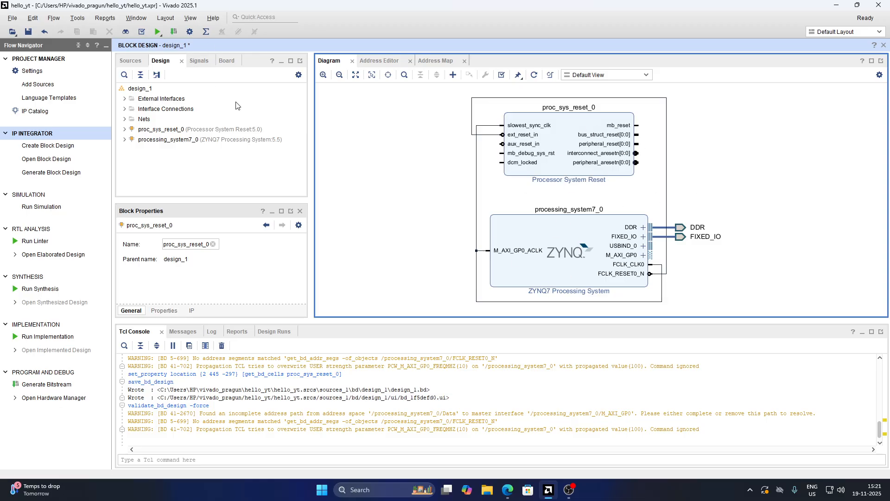
Create an HDL wrapper for design_1, letting Vivado manage the wrapper and auto-update it
click(130, 60)
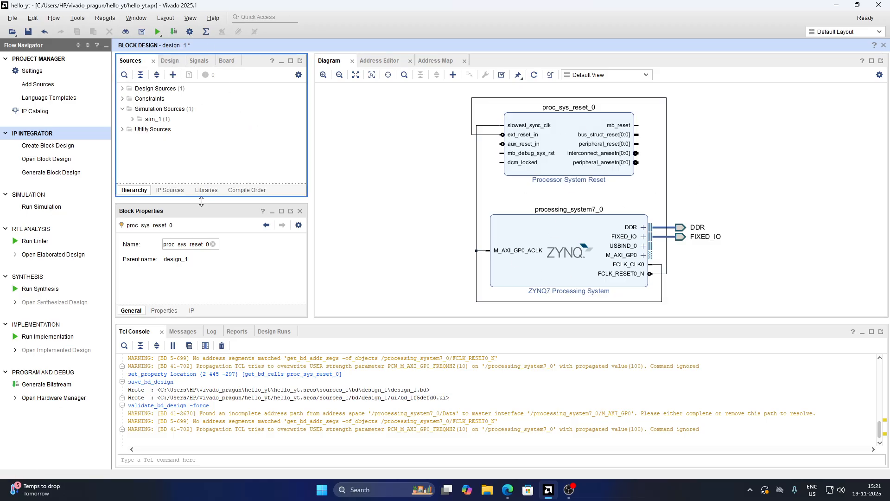
drag(202, 201, 202, 257)
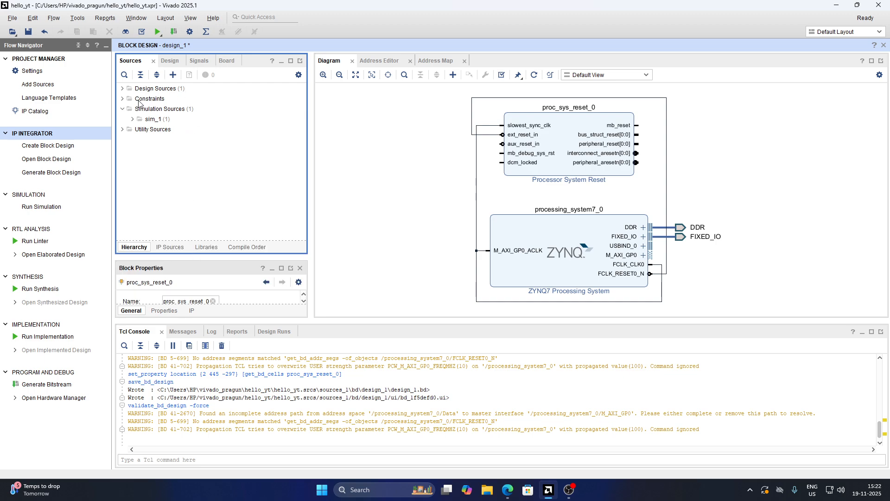
click(122, 88)
click(179, 103)
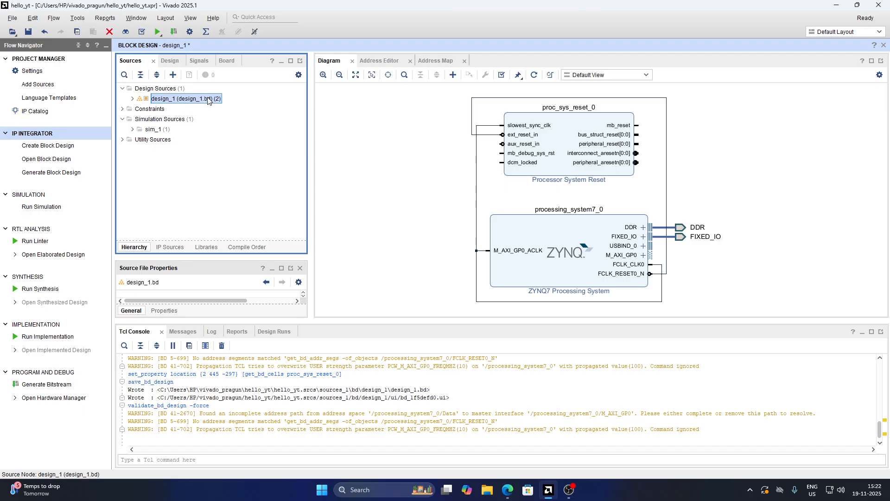
right_click(178, 101)
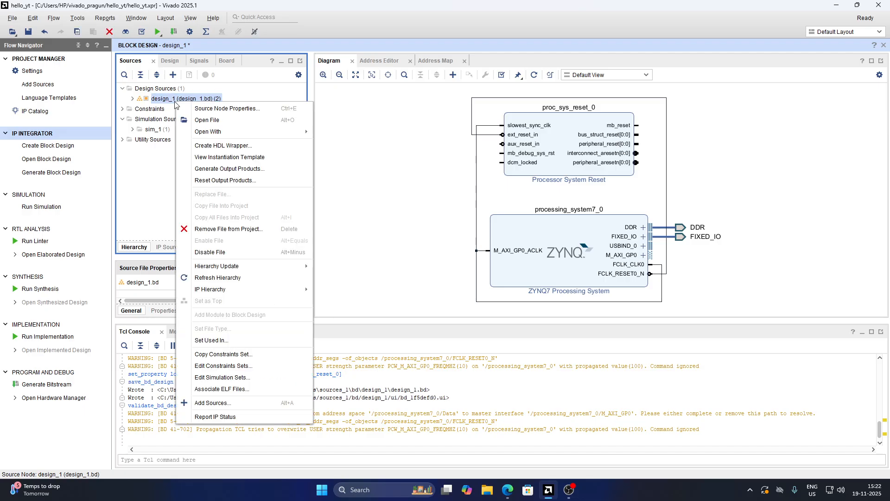
click(209, 145)
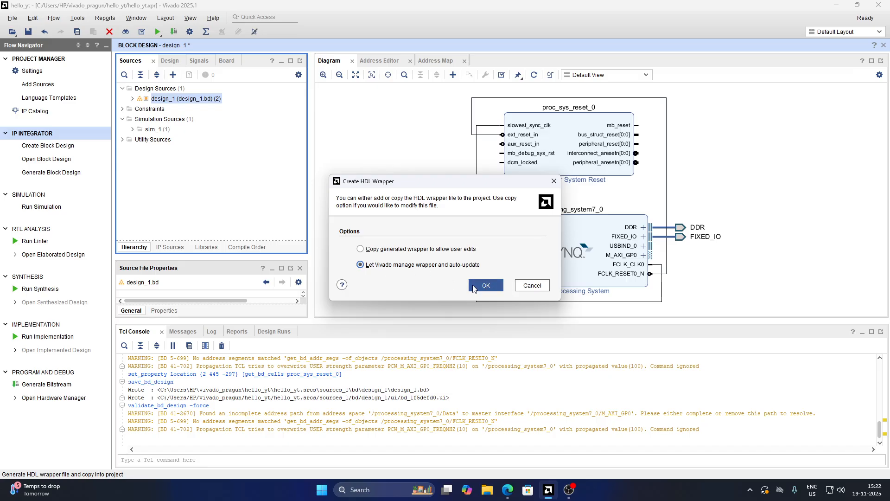
click(486, 285)
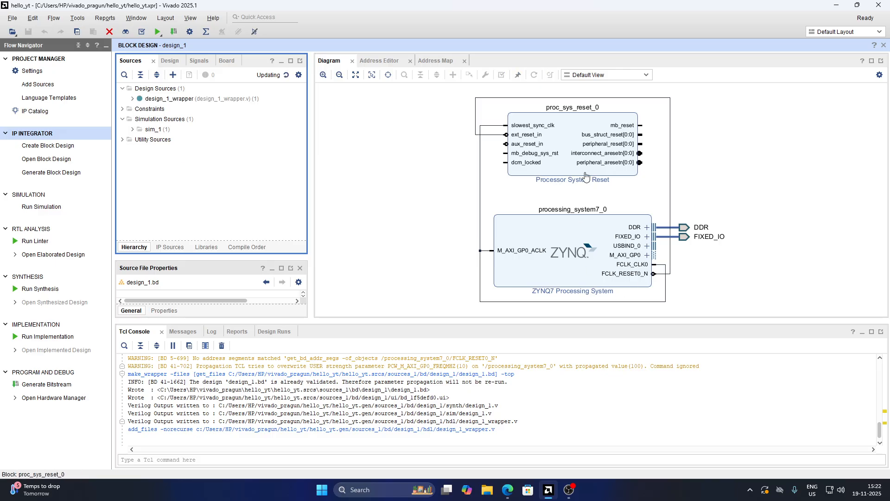
Open the generated design_1_wrapper.v file and read through its module instantiation
click(165, 100)
double_click(165, 100)
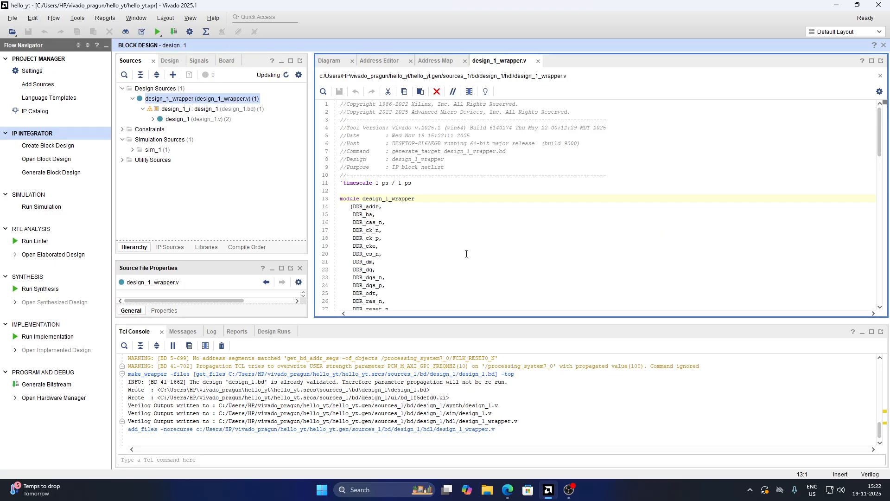
scroll(374, 119, down, 20)
scroll(374, 119, down, 5)
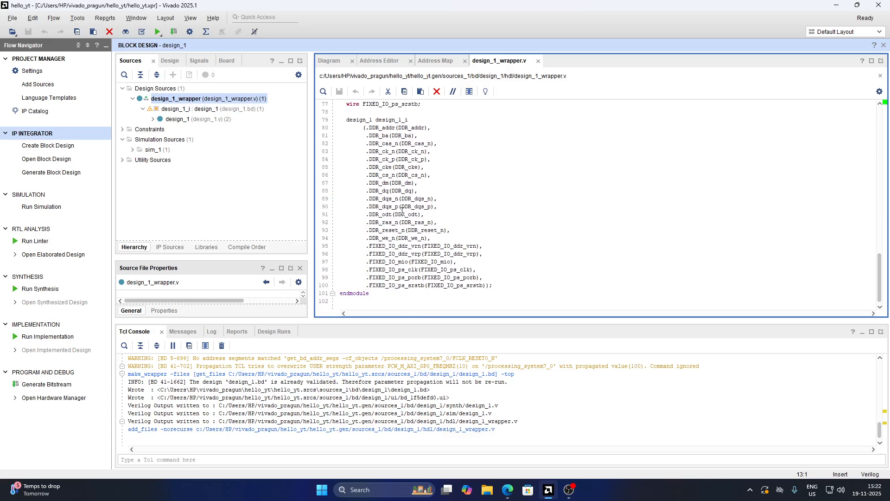
Open the design_1.v source and examine how the reset and processing system instances are connected
click(162, 123)
double_click(162, 121)
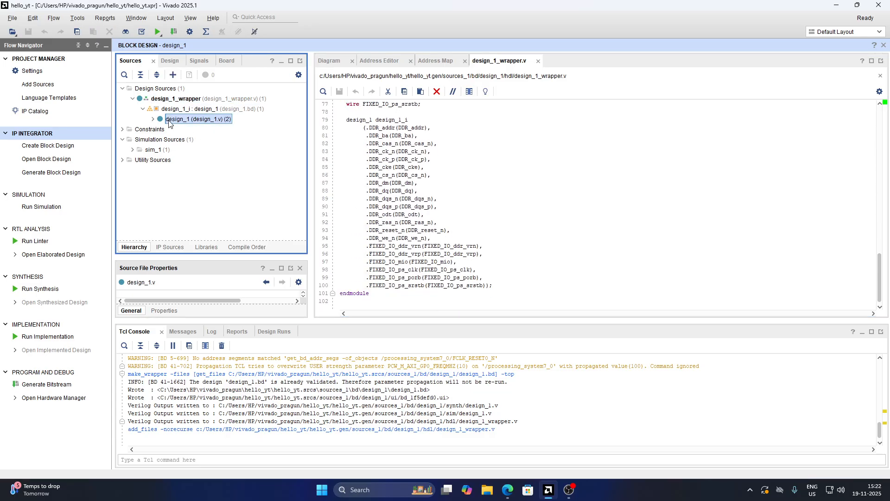
scroll(413, 163, down, 20)
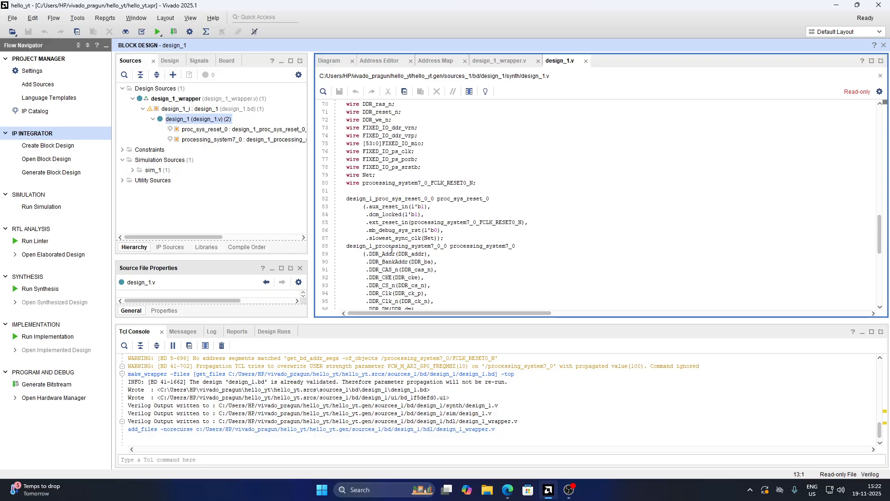
double_click(420, 246)
double_click(407, 198)
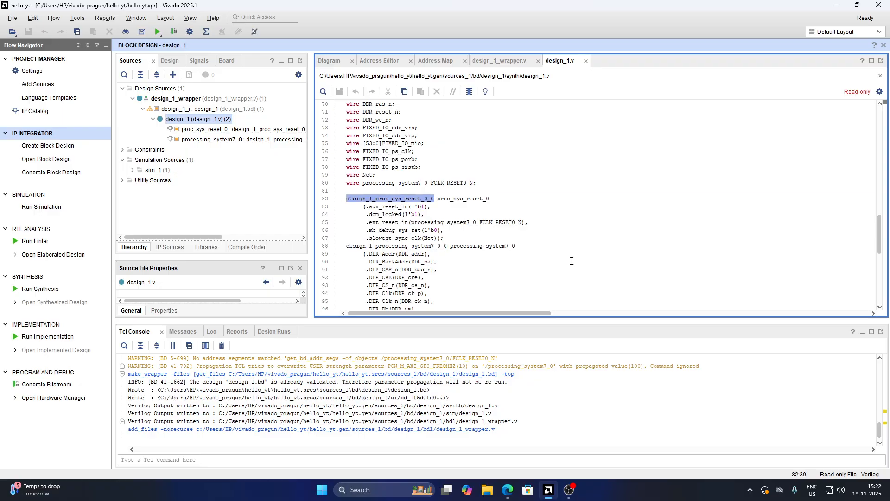
scroll(487, 243, down, 10)
scroll(455, 196, up, 1)
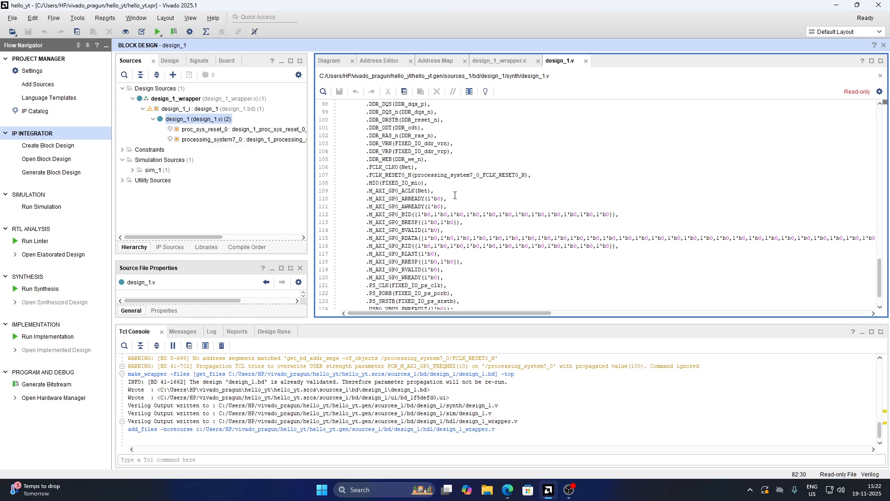
scroll(587, 255, up, 11)
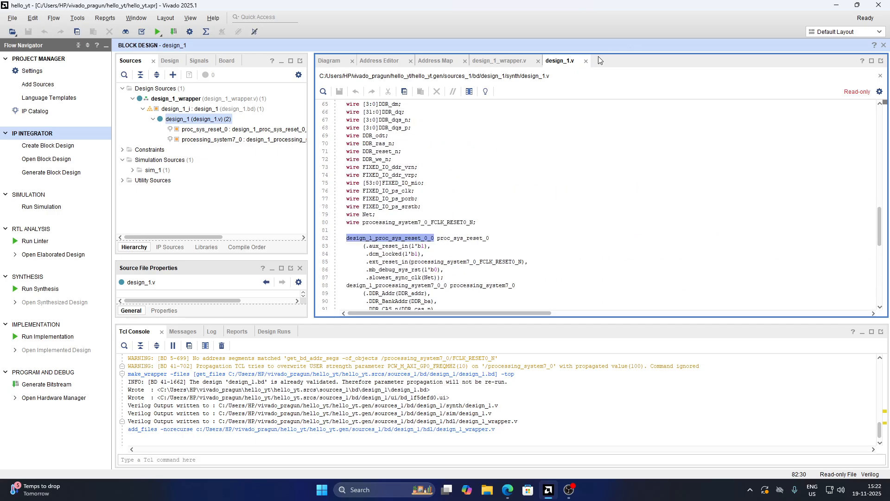
Close the code, Address Map and Address Editor tabs and collapse the wrapper hierarchy
click(585, 61)
click(537, 61)
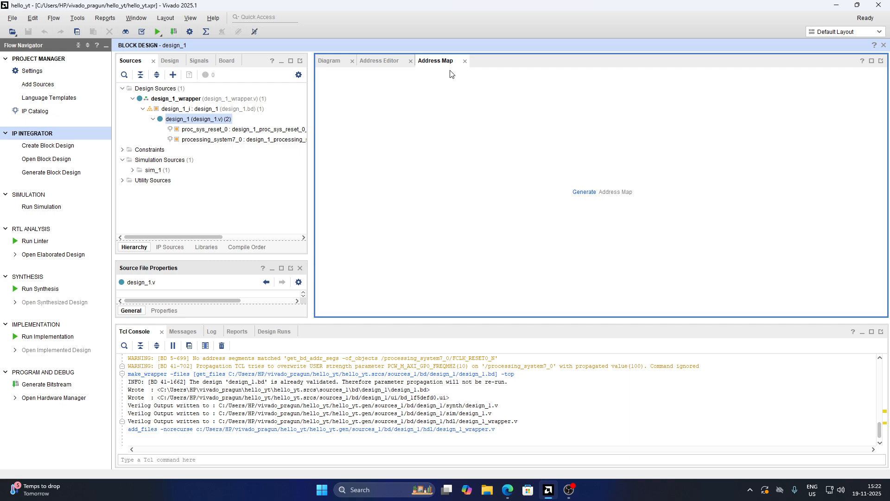
click(464, 60)
click(410, 60)
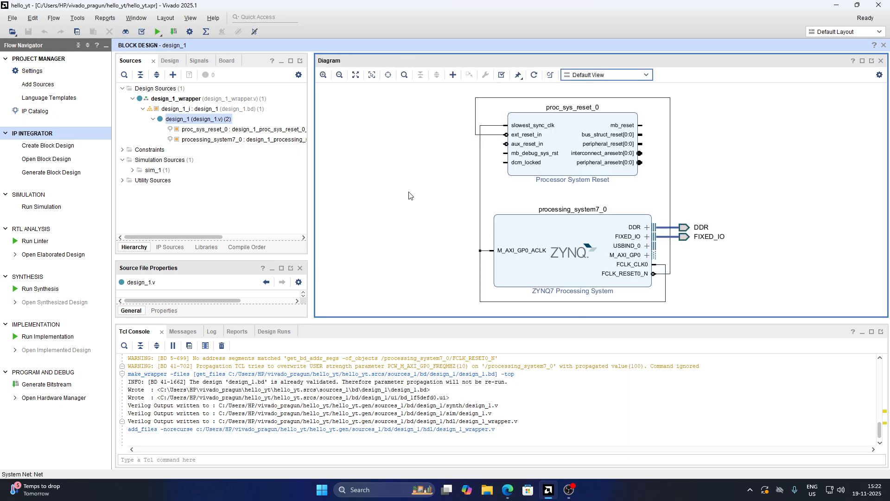
click(168, 98)
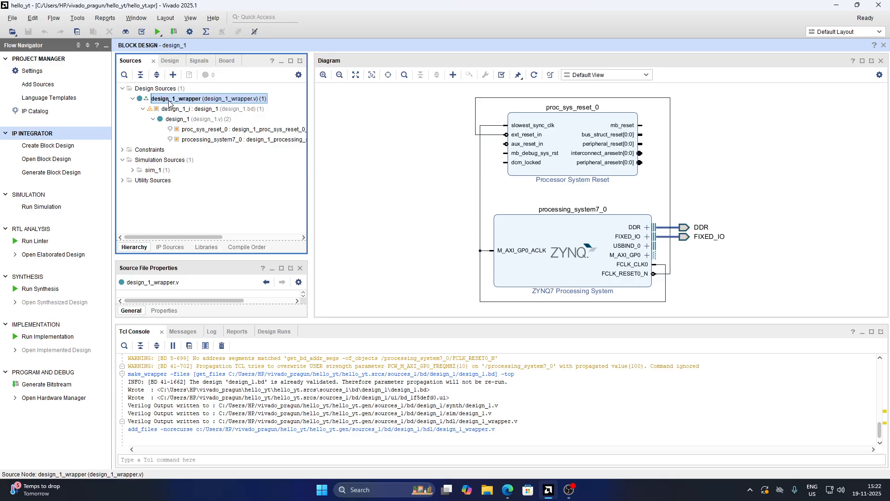
click(132, 98)
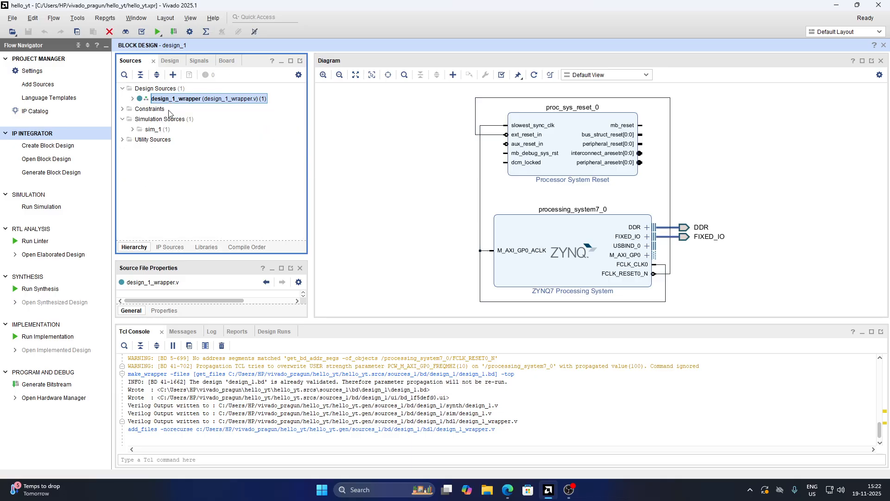
Generate the bitstream, launching synthesis and implementation on the local host with 20 jobs
click(61, 386)
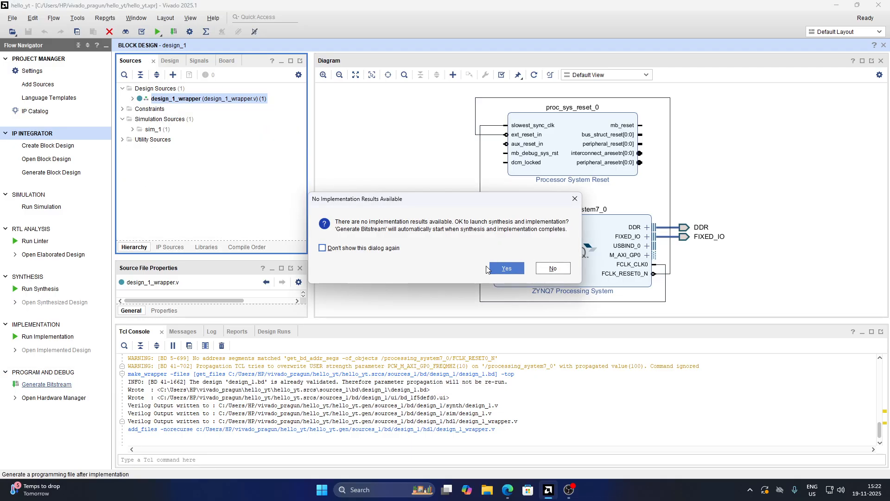
click(504, 271)
click(514, 248)
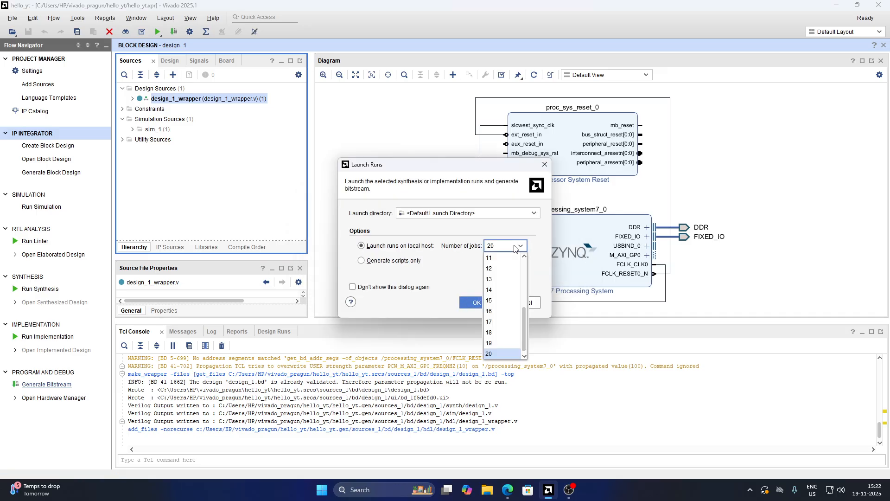
click(510, 354)
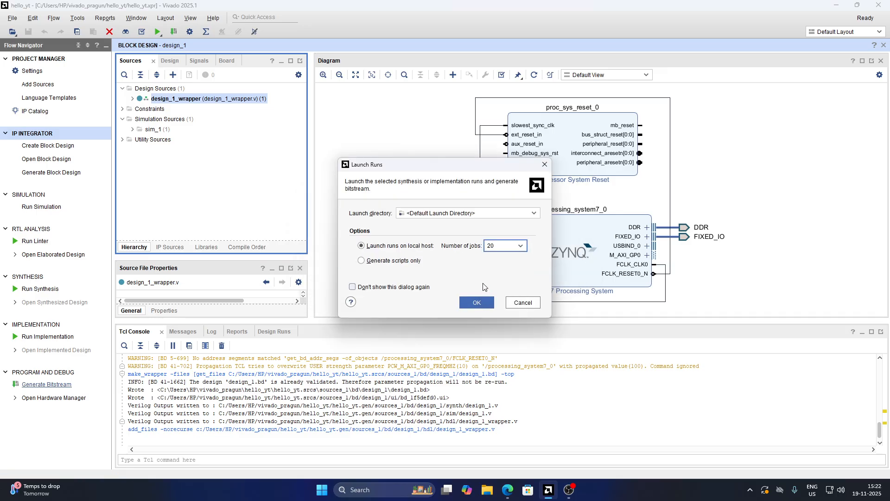
click(485, 307)
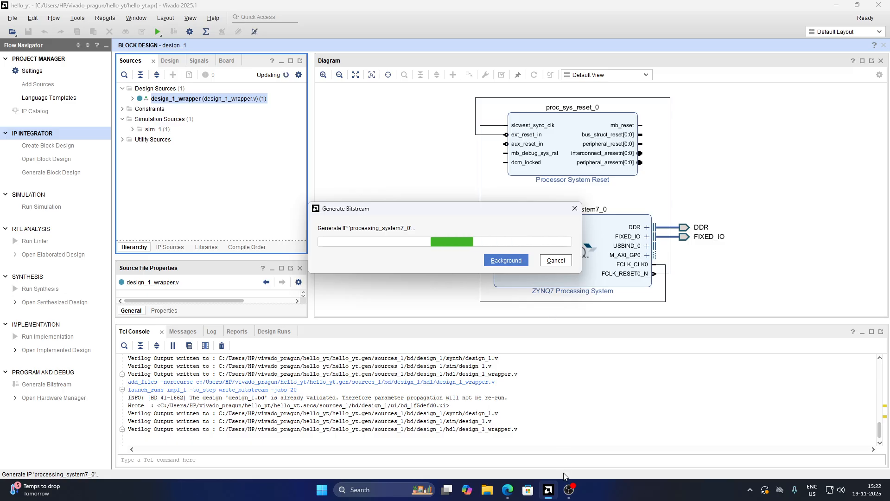
click(570, 489)
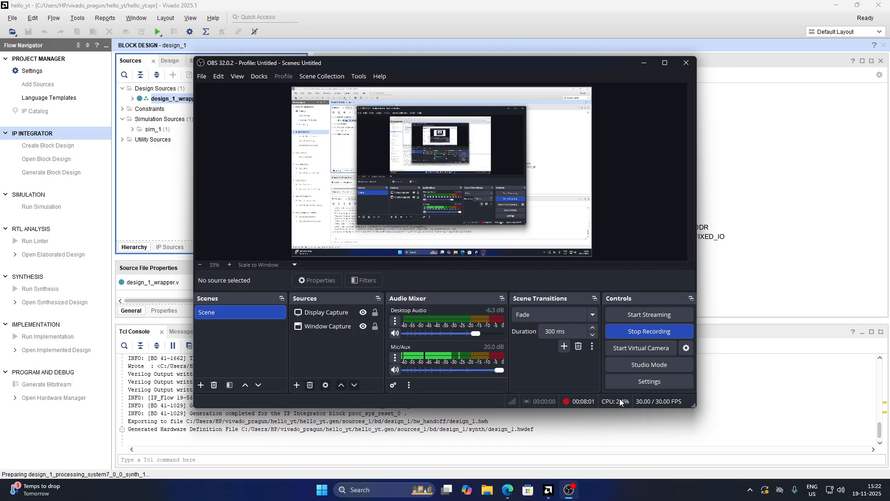
click(643, 64)
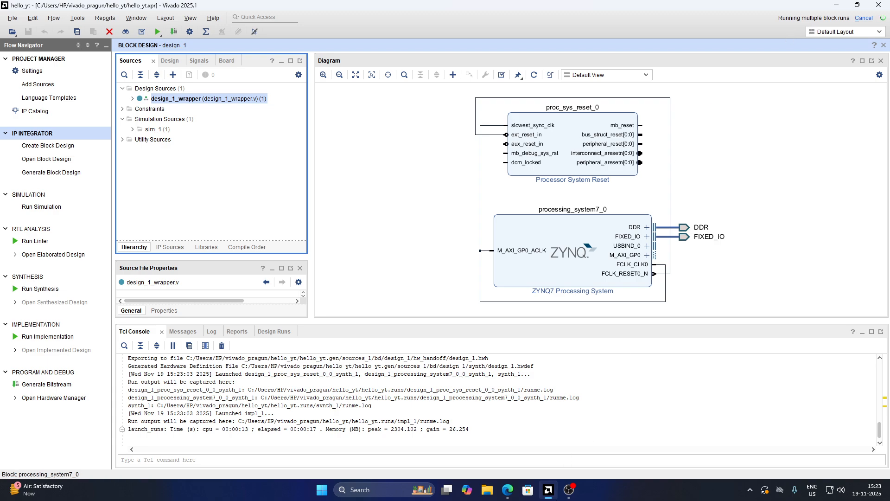
Switch to the browser's pynqz2_user_manual_v1_0.pdf tab and read the board files and boot mode selection sections
mouse_move(572, 494)
mouse_move(510, 494)
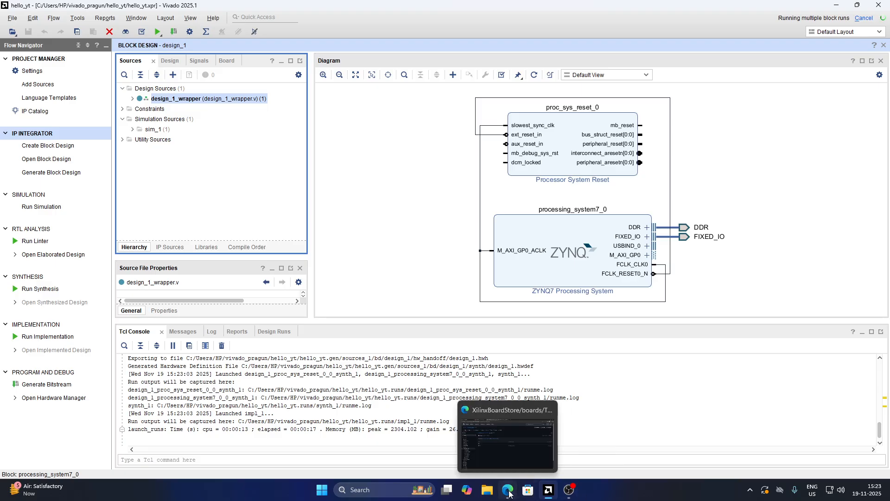
click(510, 491)
click(217, 8)
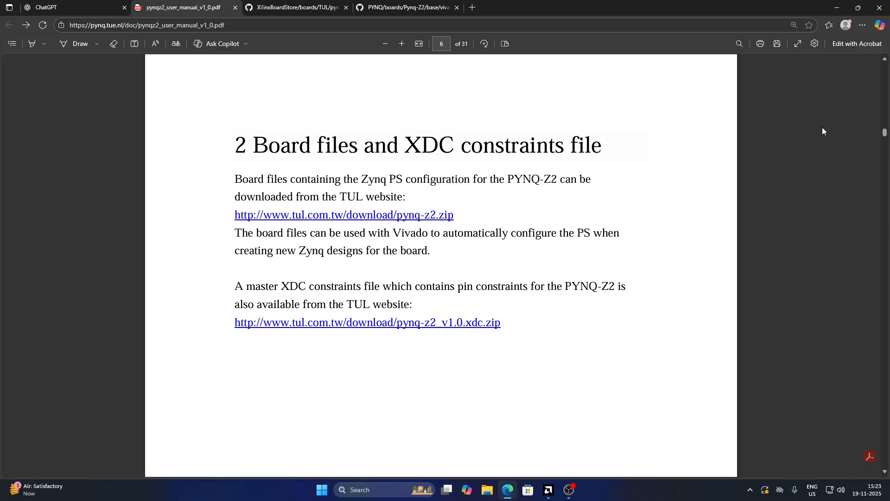
scroll(559, 163, down, 10)
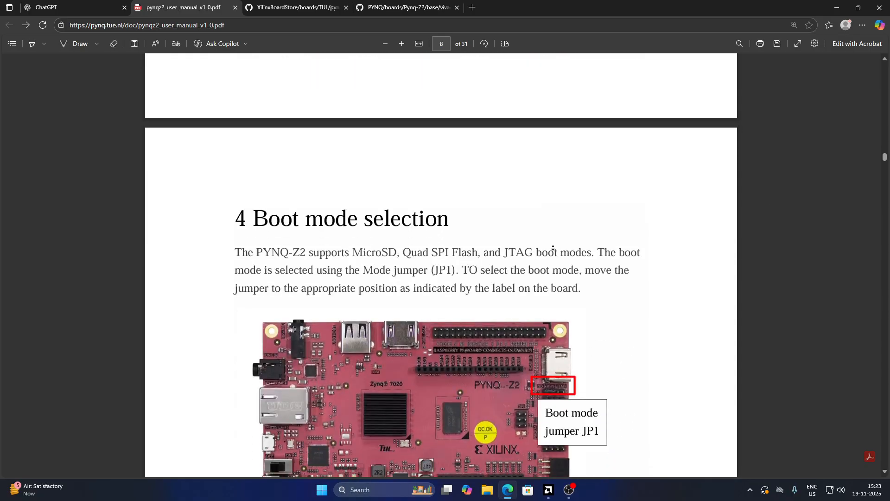
scroll(552, 249, down, 1)
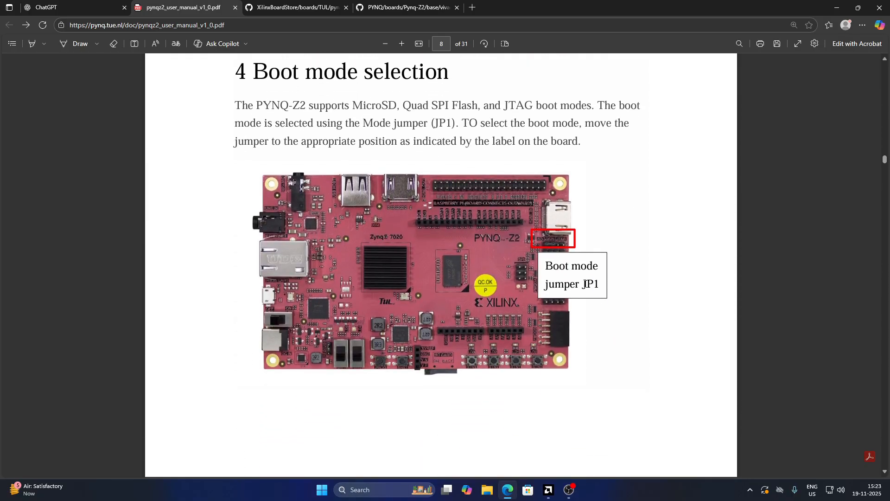
drag(585, 284, 591, 286)
click(591, 287)
middle_click(441, 236)
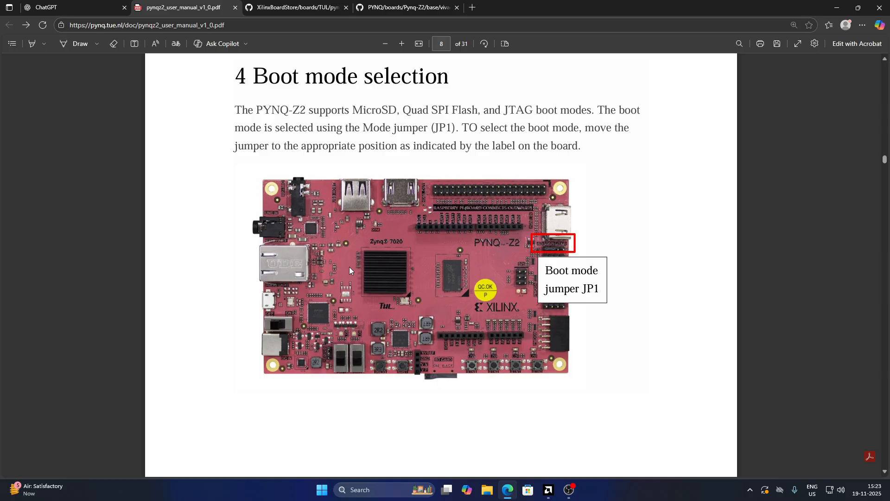
Examine the boot mode selection section and the JP1 jumper illustration in the user manual
scroll(472, 288, down, 3)
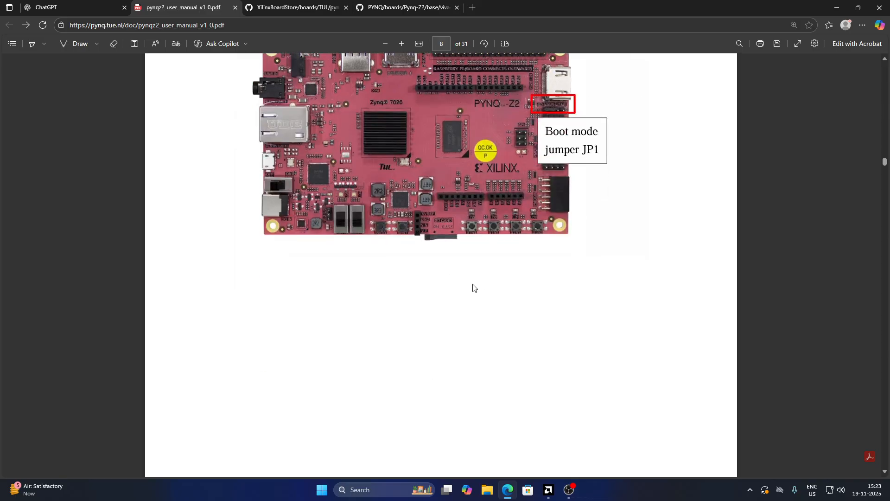
scroll(472, 285, up, 2)
scroll(473, 285, down, 5)
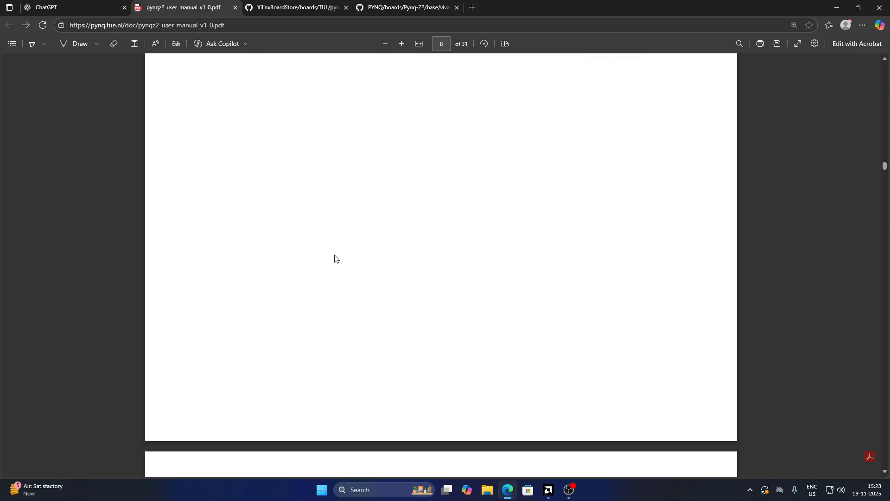
scroll(336, 256, up, 5)
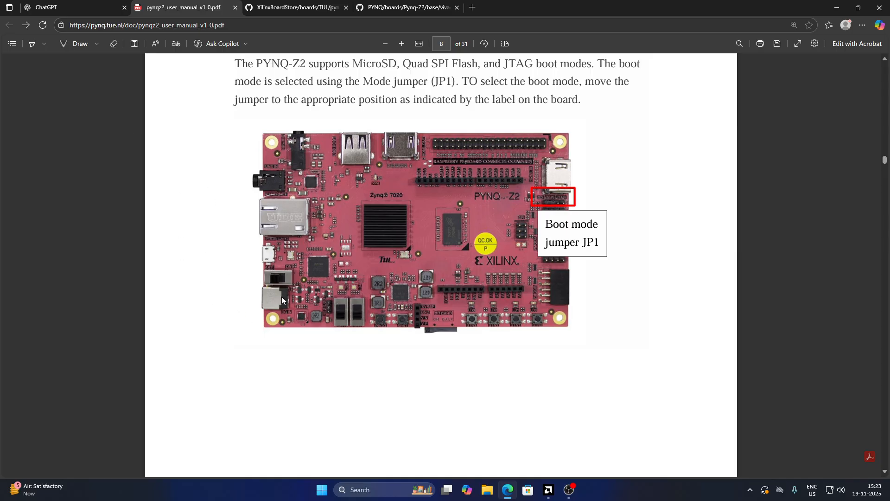
middle_click(452, 219)
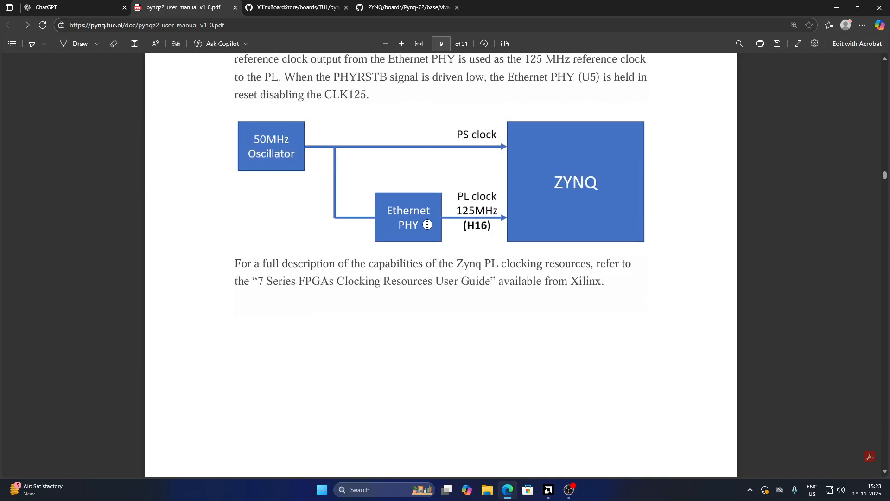
middle_click(457, 262)
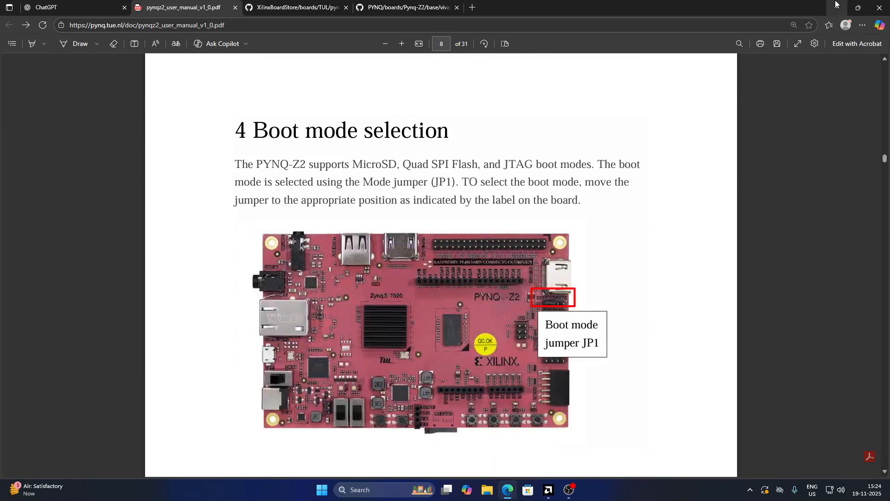
click(837, 7)
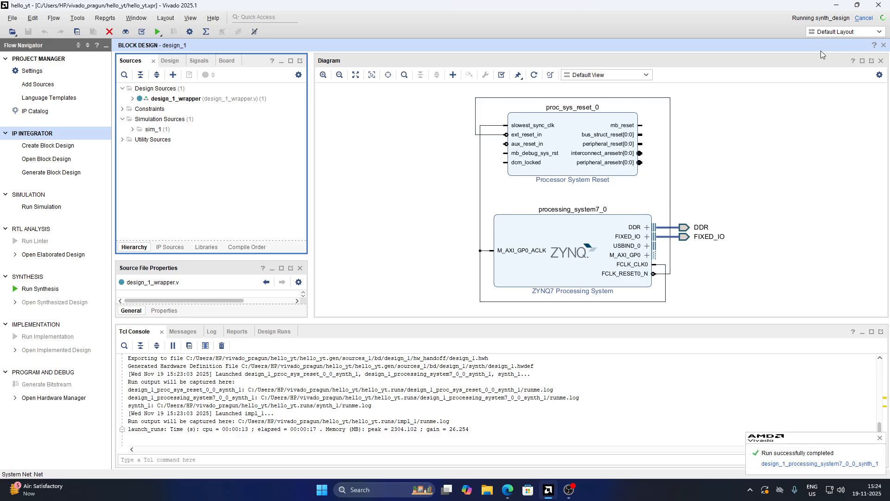
click(569, 494)
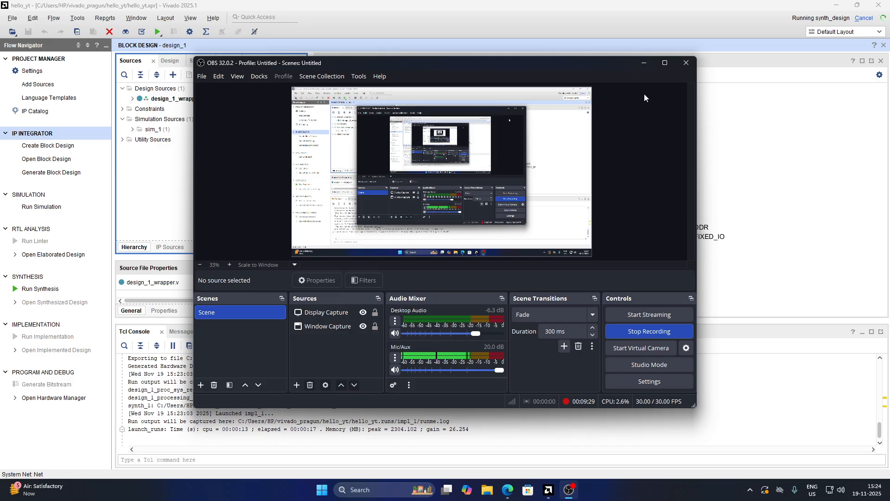
click(644, 64)
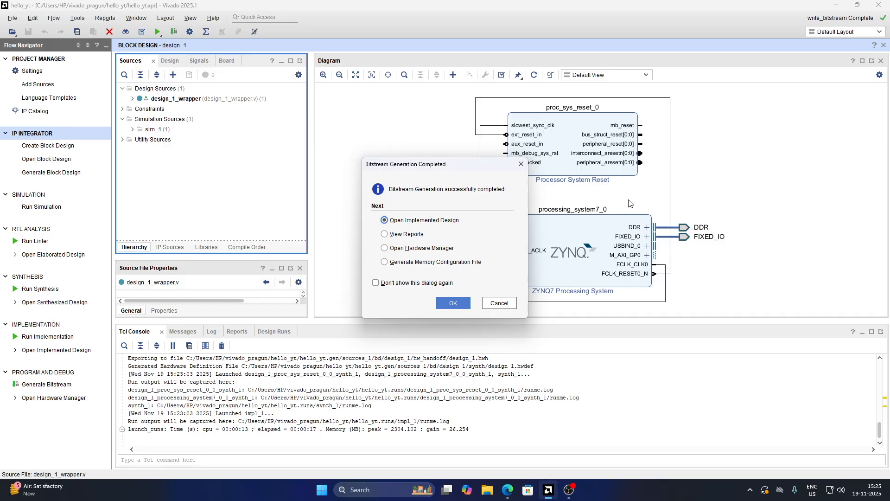
Open the implemented design after bitstream generation and zoom through the device view's I/O pads
click(453, 304)
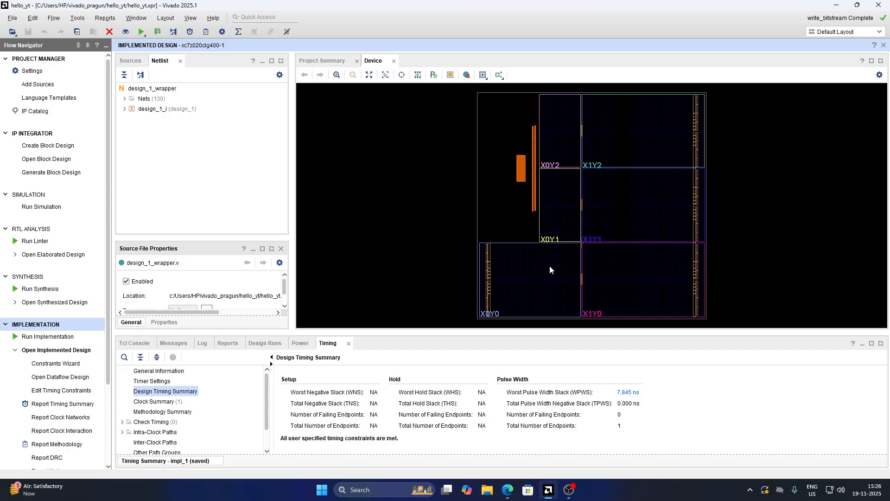
drag(463, 233, 507, 314)
drag(332, 166, 424, 233)
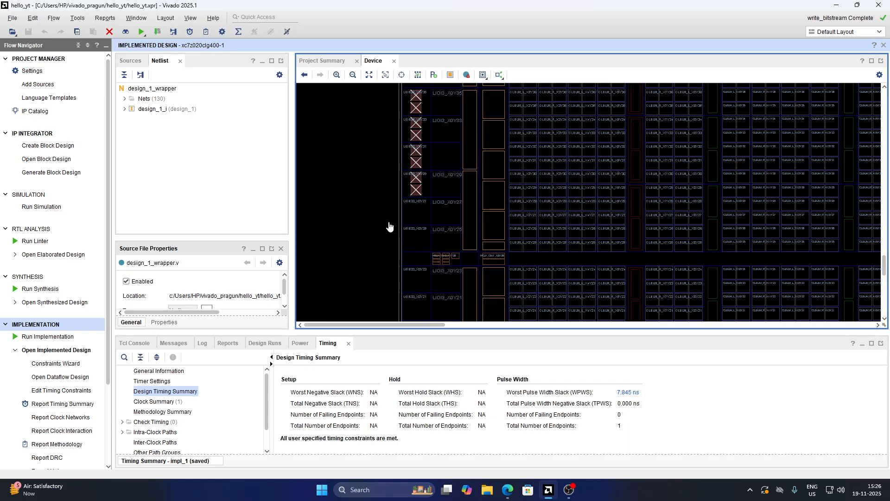
scroll(390, 223, up, 3)
drag(401, 178, 452, 252)
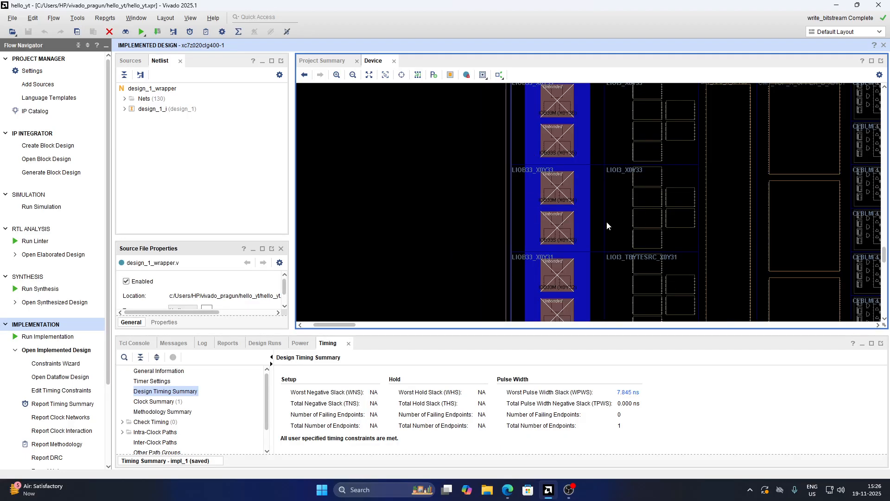
drag(522, 154, 606, 221)
scroll(568, 268, down, 7)
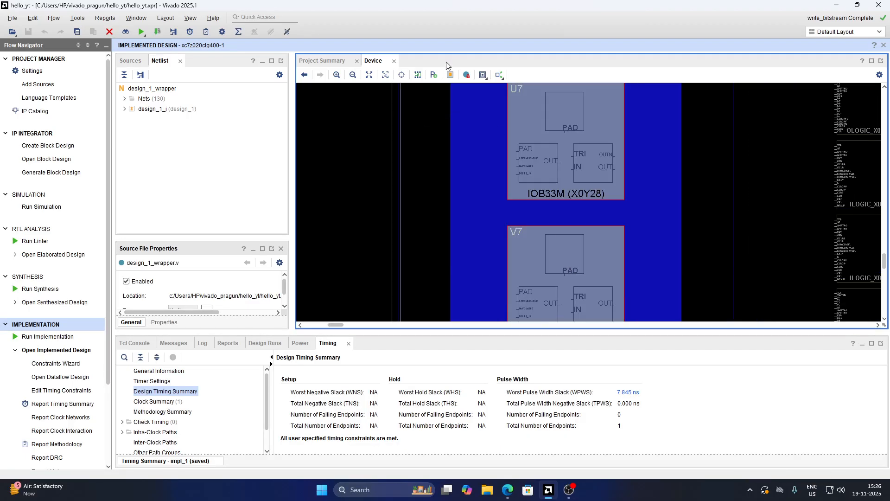
click(353, 75)
click(353, 74)
click(352, 75)
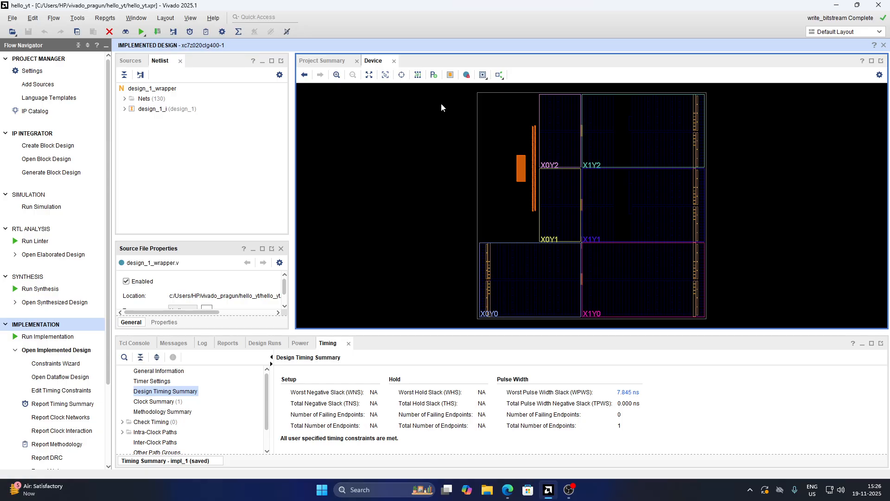
Examine the PS7 processing system cell and its pins in the implemented device view
drag(502, 136, 584, 197)
drag(472, 131, 526, 266)
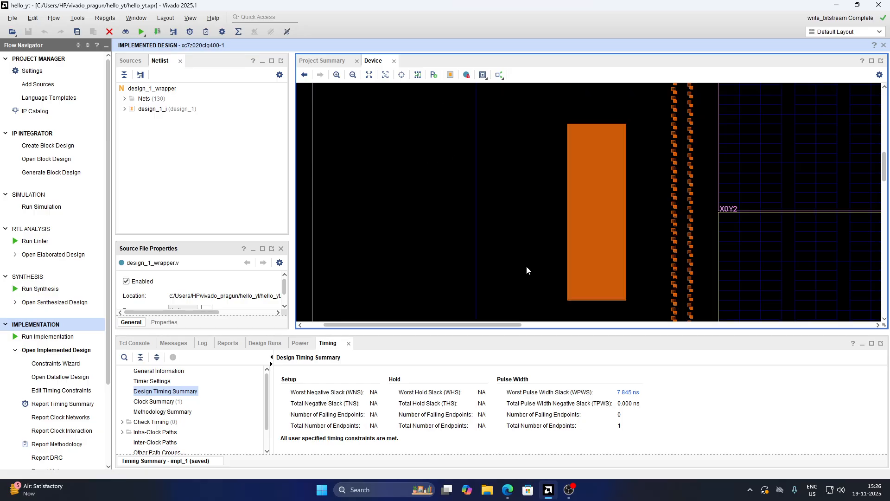
click(589, 149)
drag(644, 211, 608, 206)
click(556, 137)
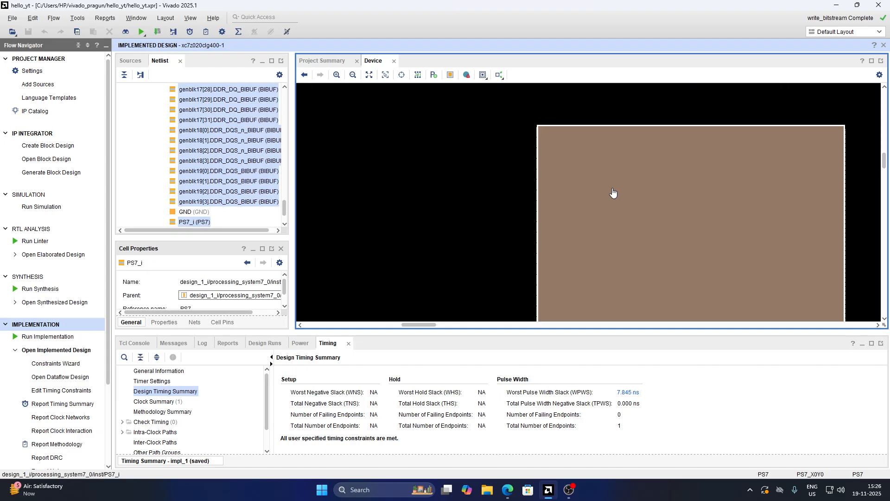
drag(499, 119, 549, 219)
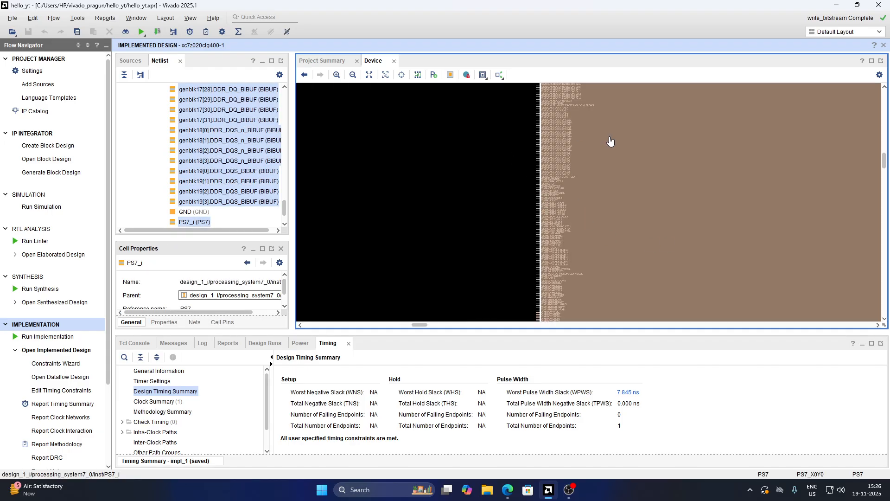
scroll(555, 159, up, 3)
scroll(558, 174, down, 1)
scroll(559, 212, up, 1)
drag(525, 188, 604, 276)
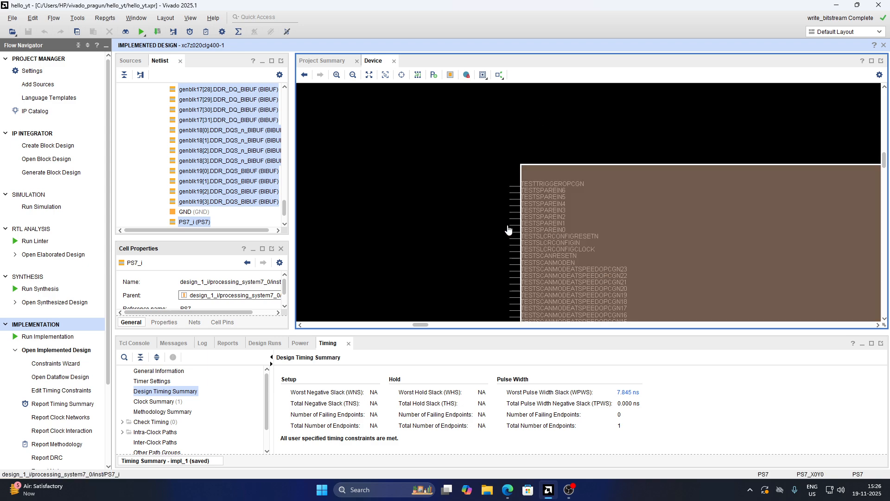
scroll(544, 230, up, 3)
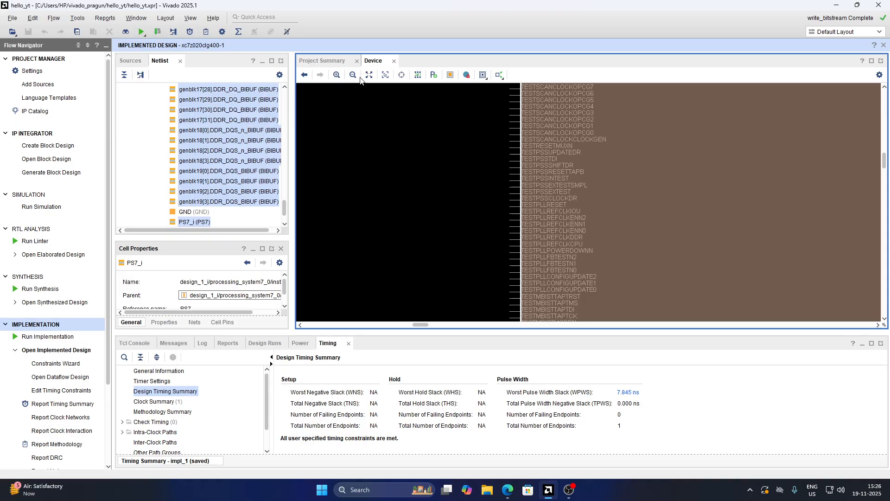
click(353, 75)
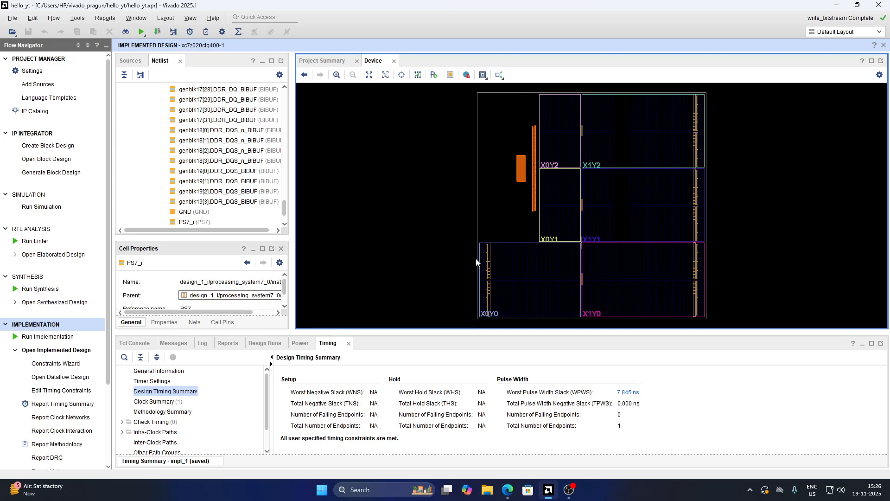
scroll(224, 218, down, 2)
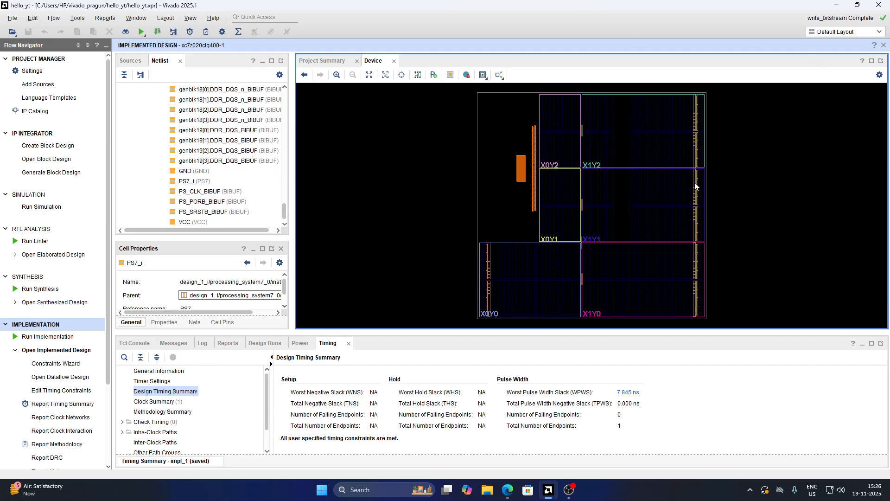
Export the hardware platform as design_1_wrapper XSA including the bitstream into the project folder
click(13, 19)
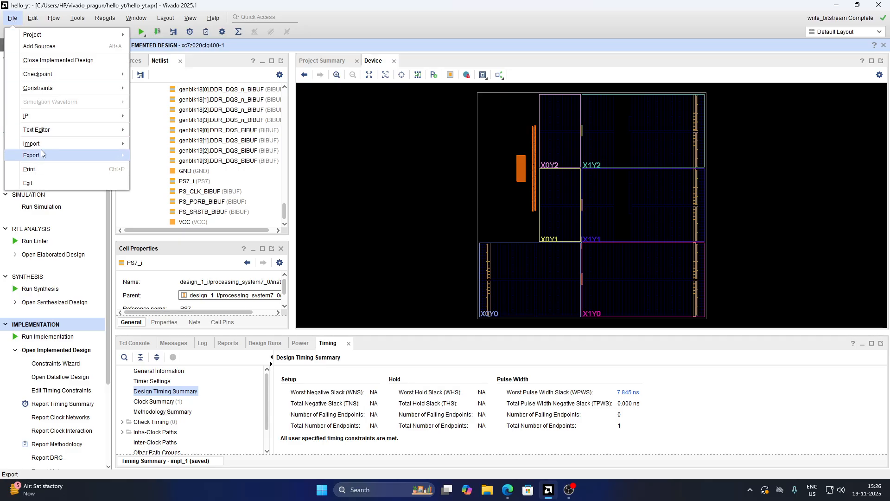
mouse_move(43, 153)
click(189, 156)
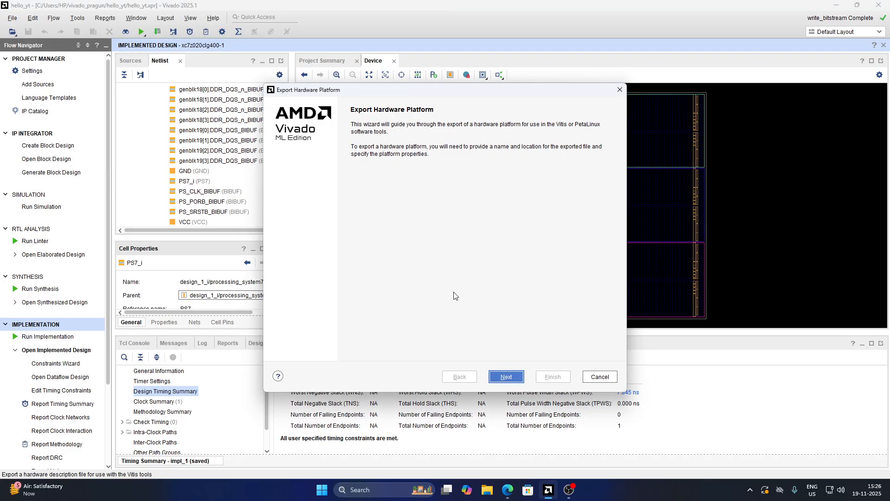
click(510, 381)
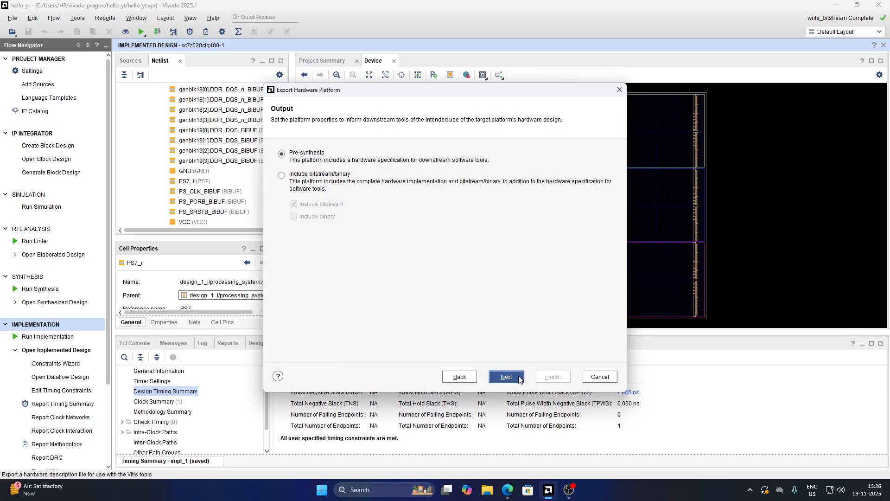
click(300, 184)
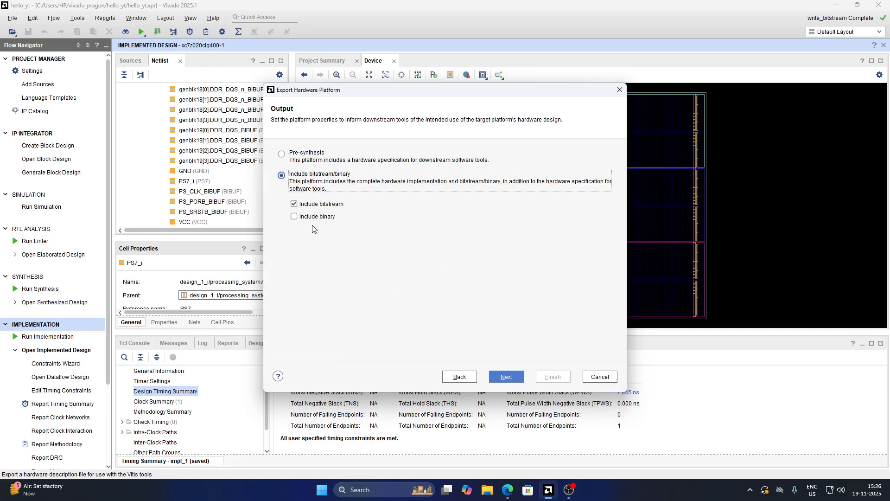
click(506, 376)
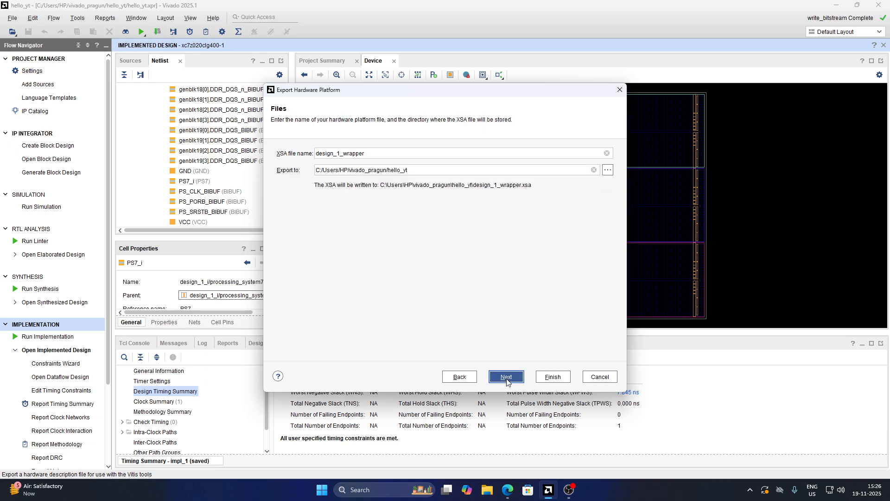
click(383, 153)
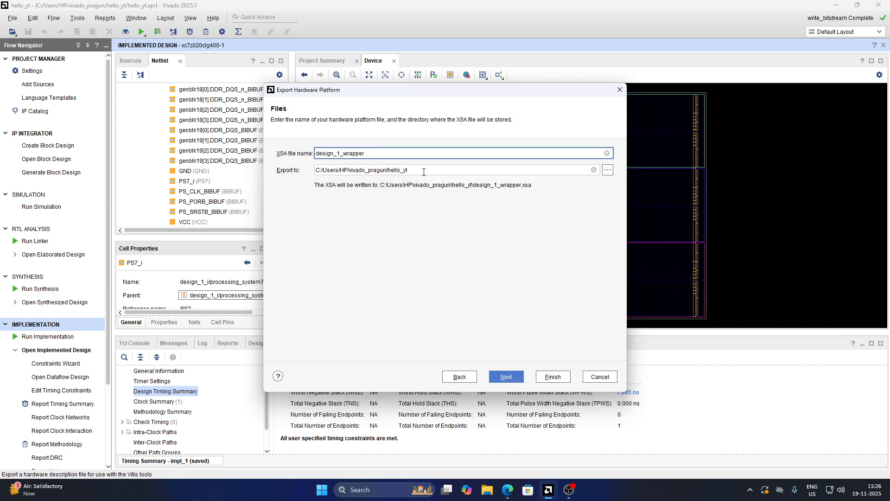
drag(450, 169, 304, 171)
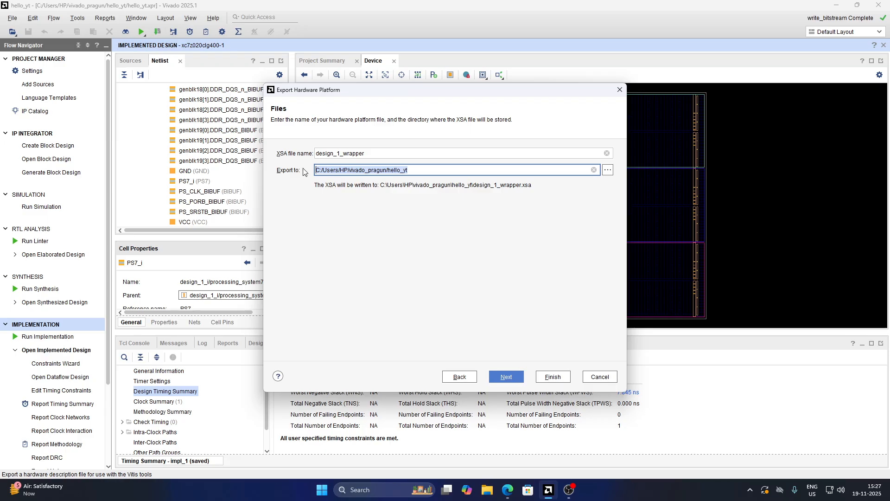
click(506, 377)
click(549, 376)
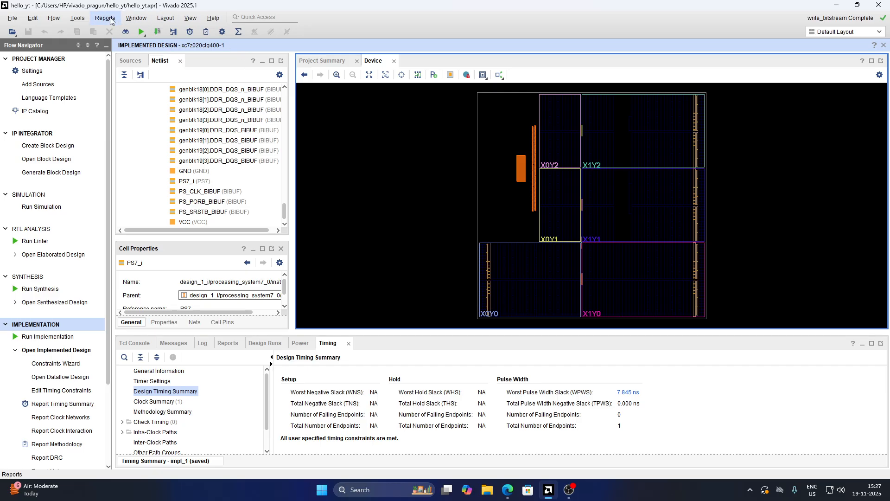
Launch the Vitis IDE from Vivado and switch to its window
click(77, 18)
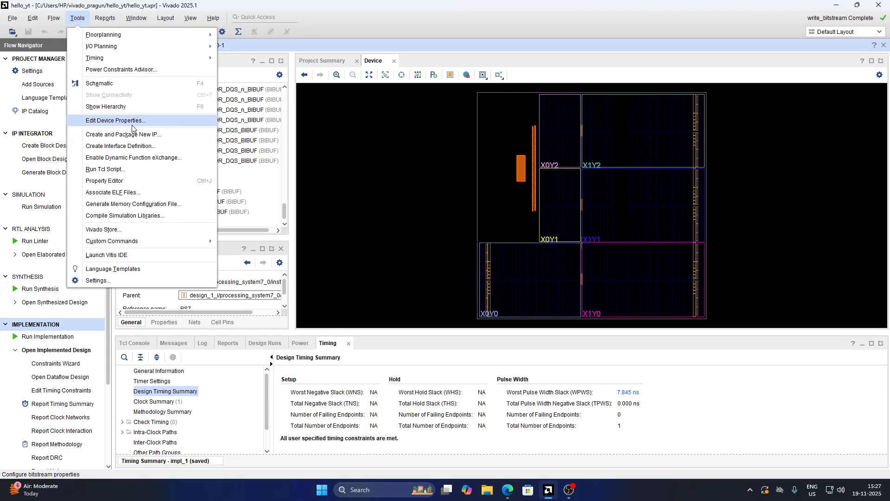
click(153, 255)
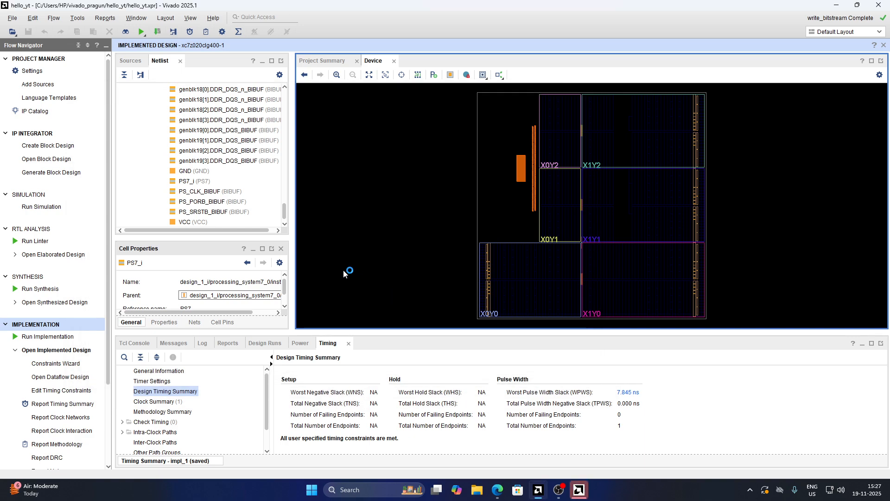
click(580, 492)
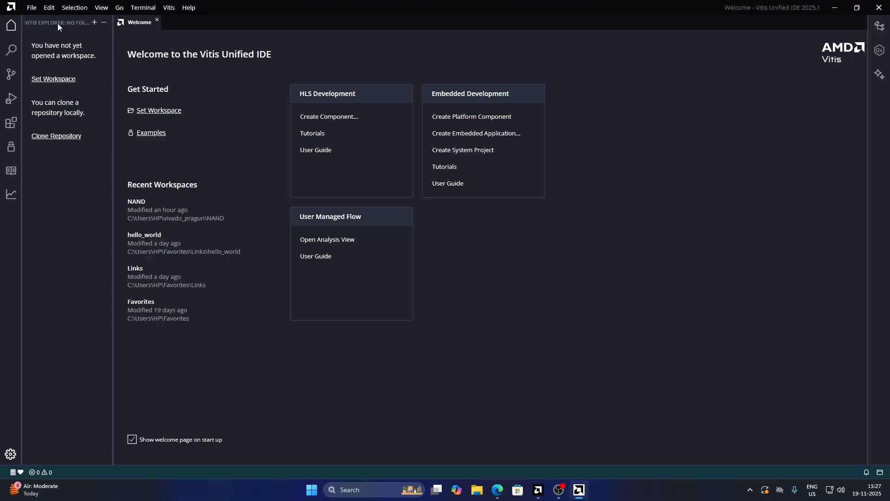
Start a new platform component named platform, located in the hello_yt project folder
click(31, 9)
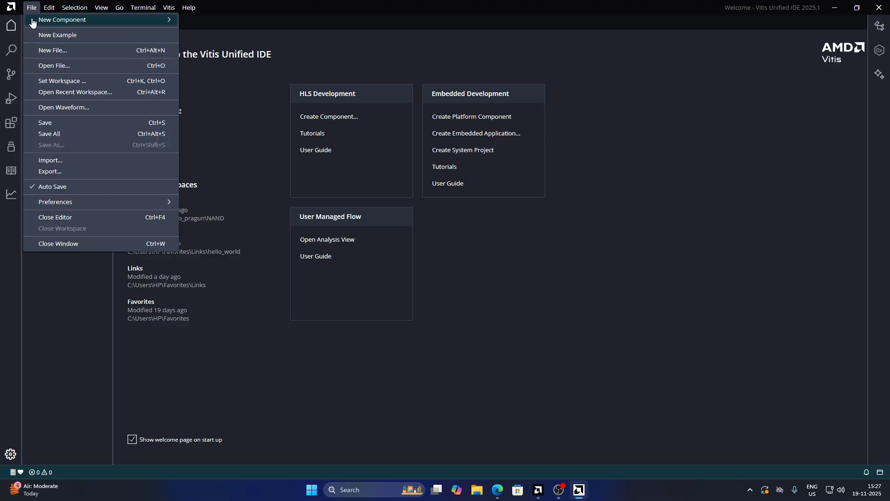
mouse_move(35, 23)
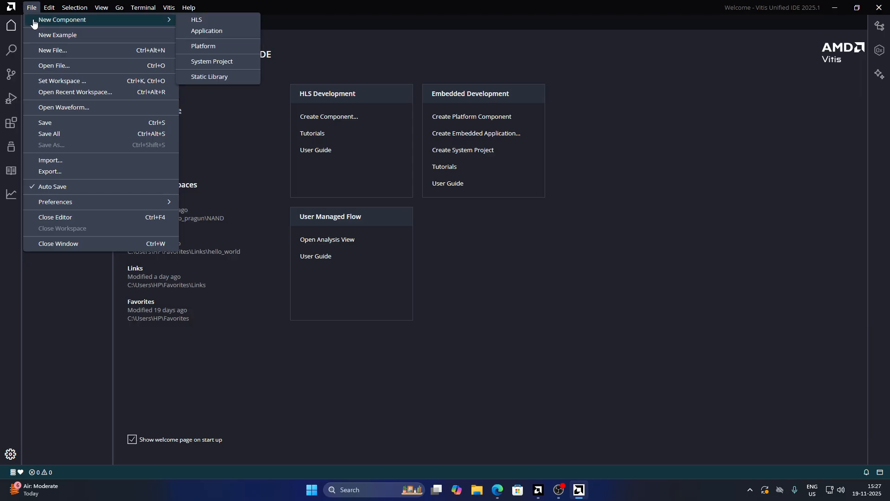
click(220, 47)
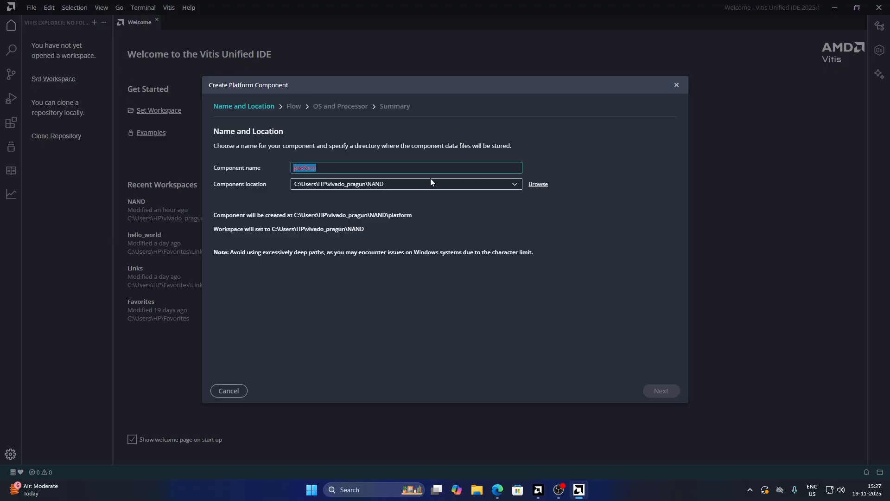
click(537, 185)
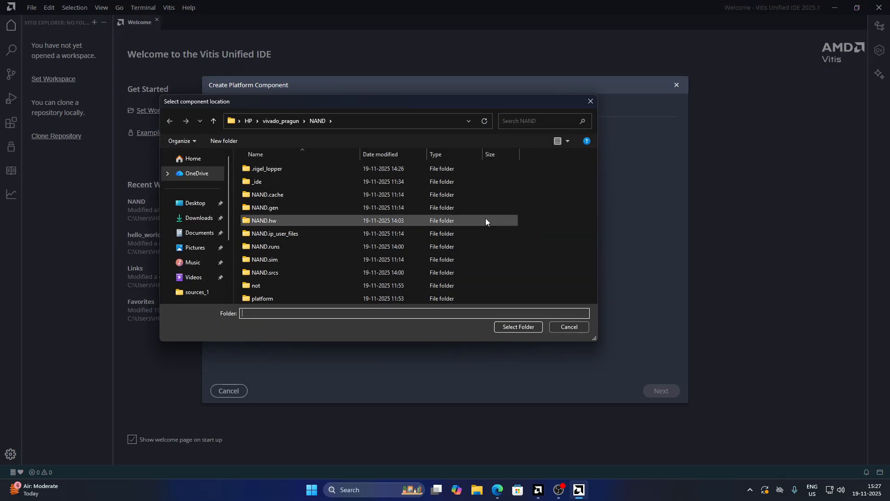
click(281, 121)
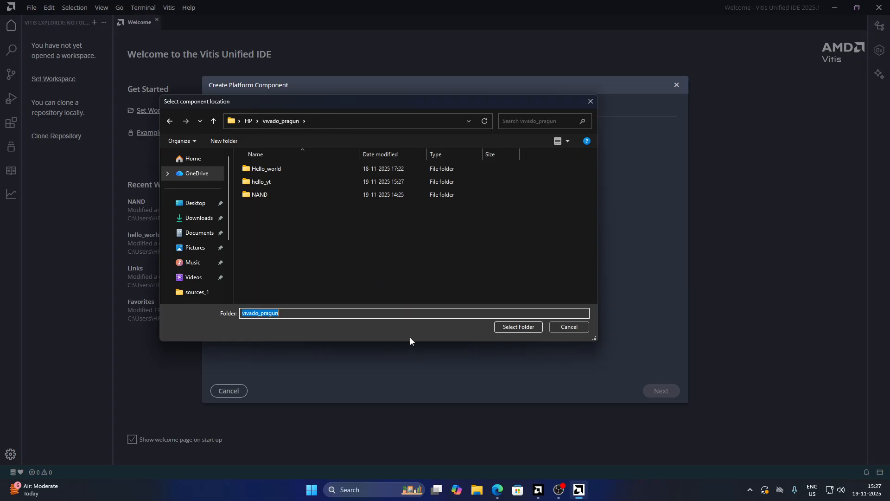
double_click(294, 182)
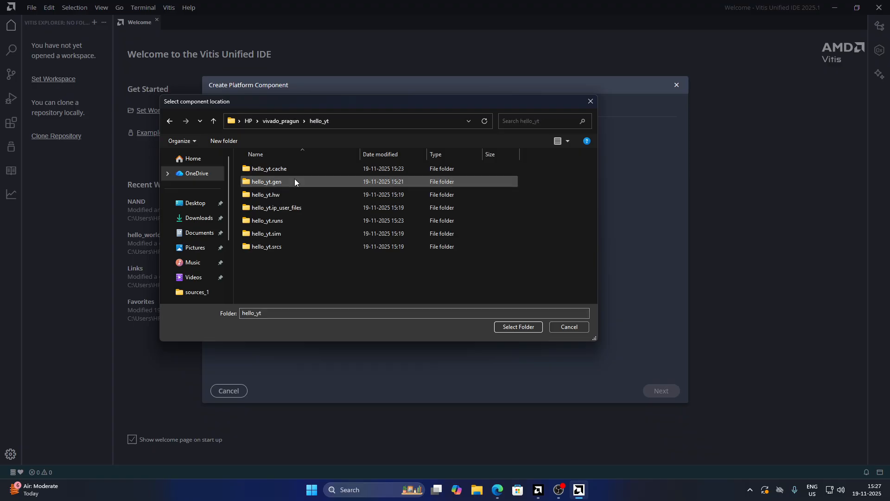
click(518, 327)
drag(322, 166, 276, 167)
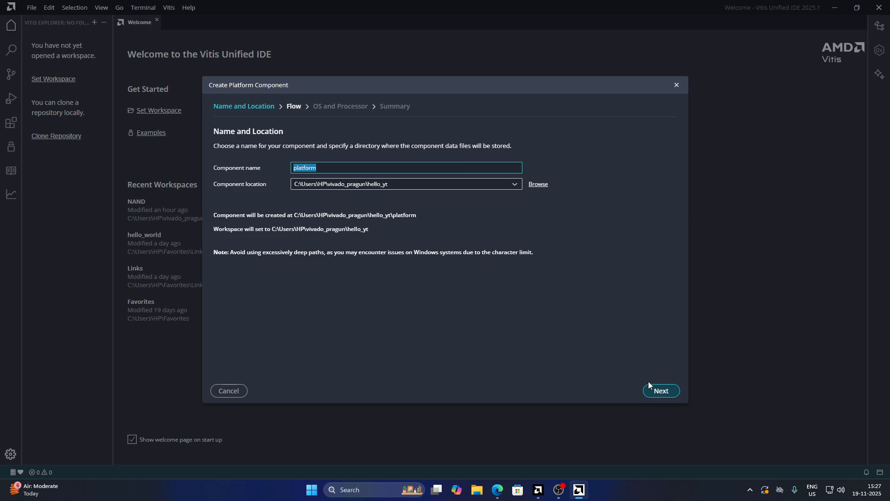
click(661, 390)
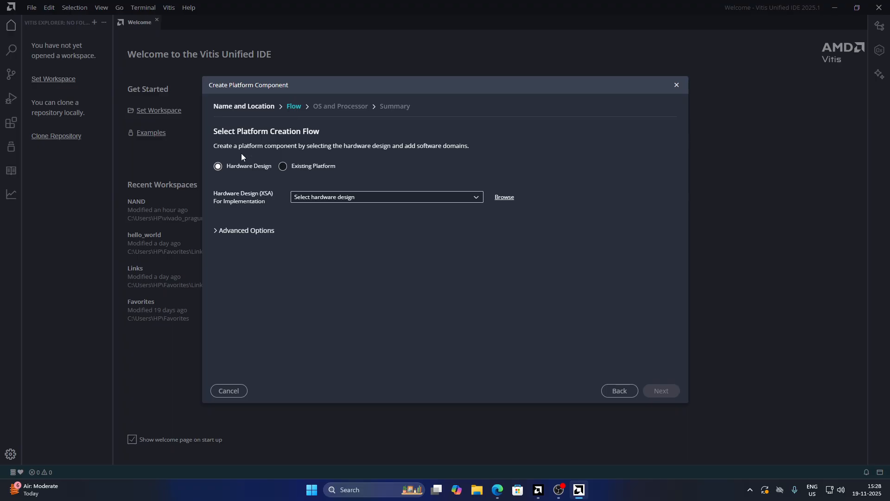
Select design_1_wrapper.xsa from the hello_yt folder as the platform's hardware design
click(504, 199)
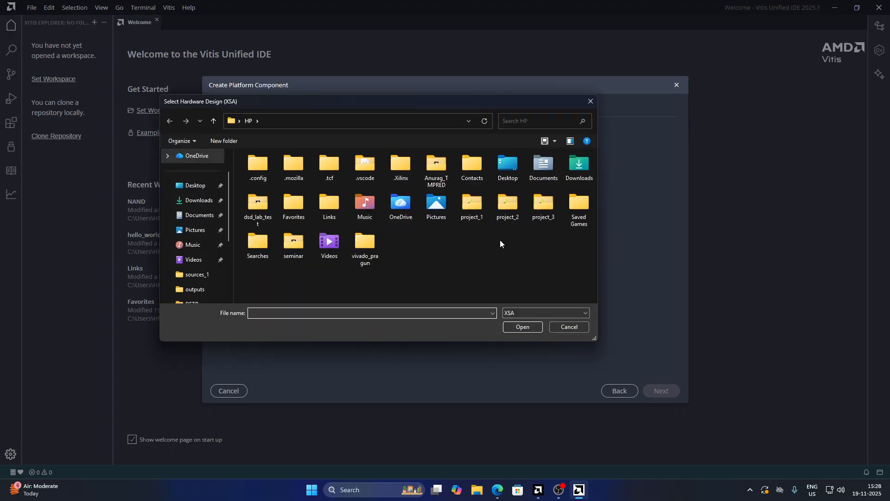
double_click(366, 250)
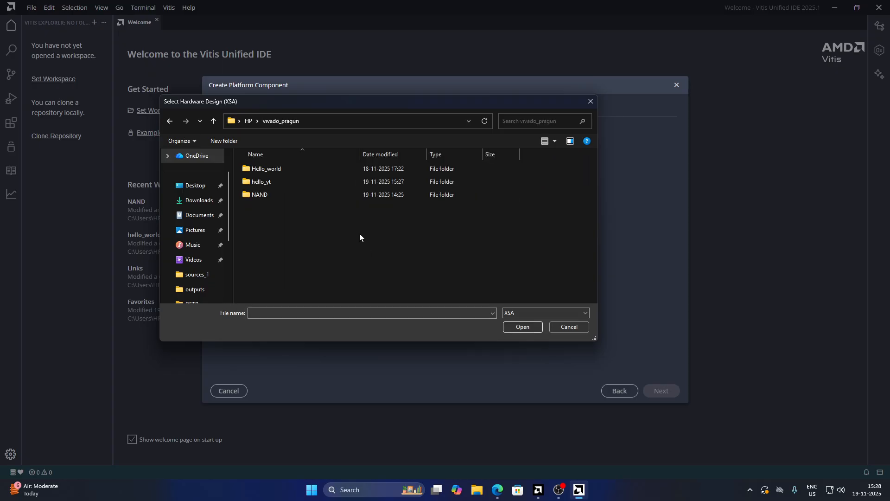
double_click(293, 184)
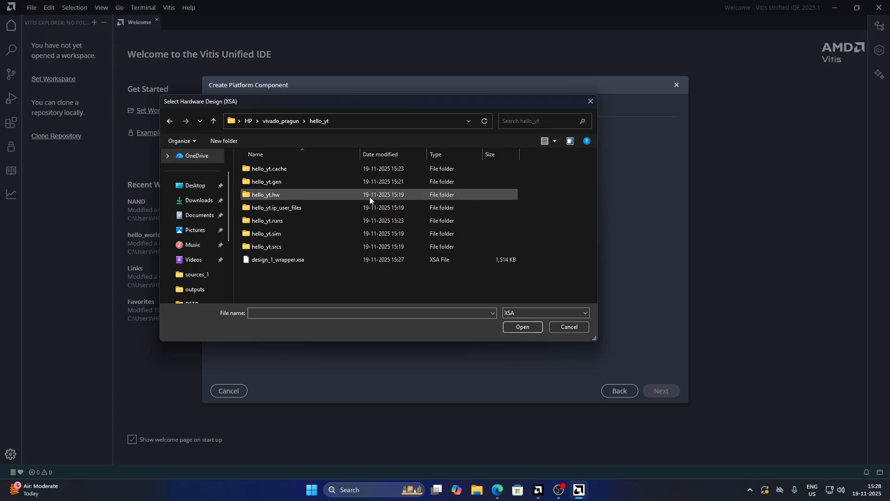
click(313, 260)
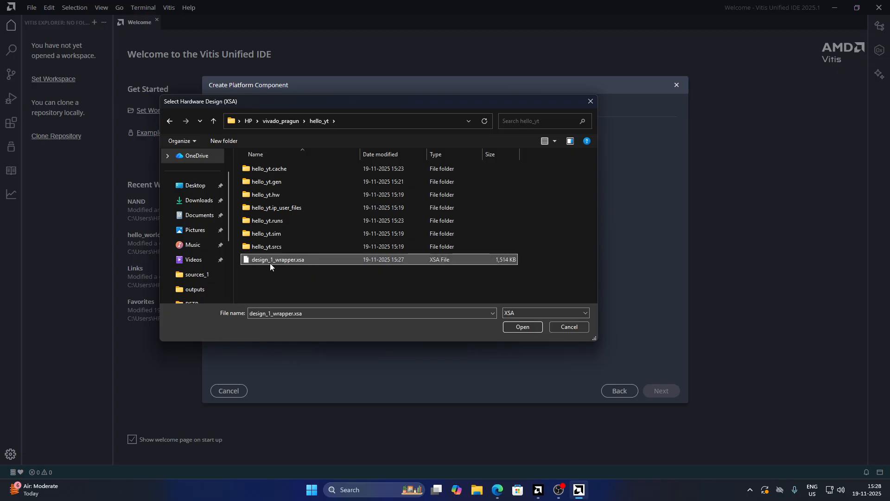
click(518, 327)
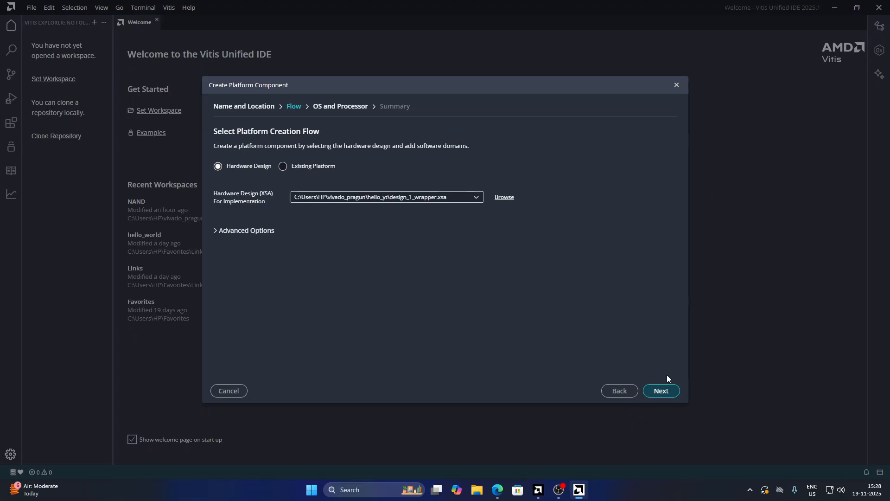
click(662, 390)
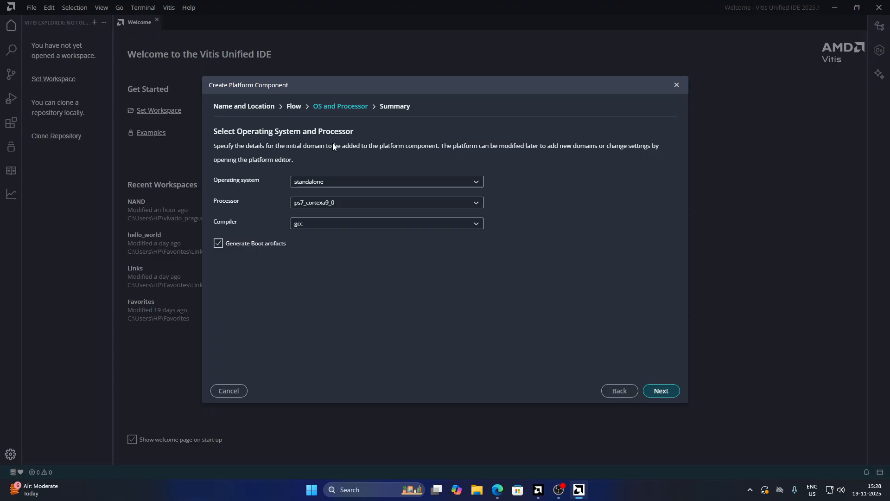
Keep the standalone ps7_cortexa9_0 domain with the gcc compiler, finish creating the platform, and update the workspace
click(352, 223)
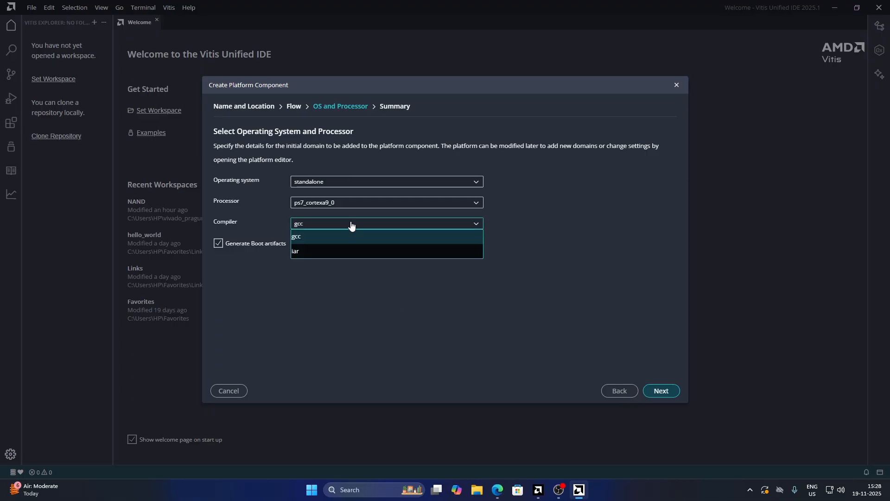
click(338, 234)
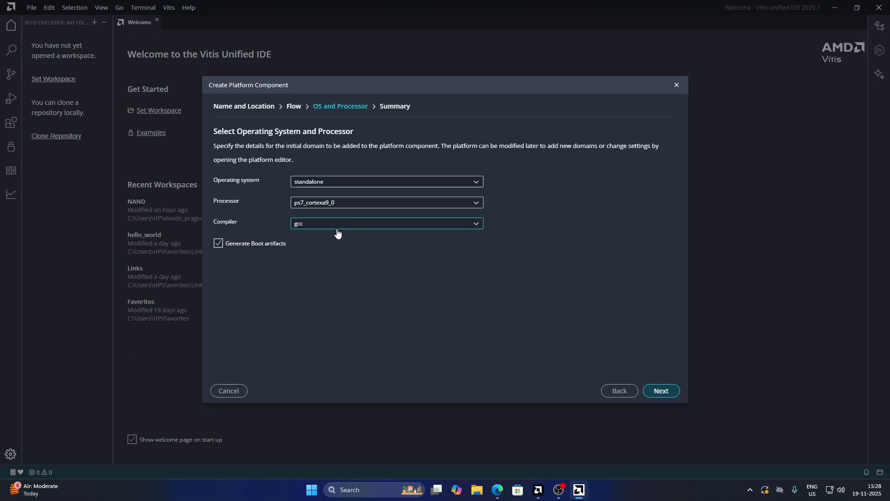
click(665, 391)
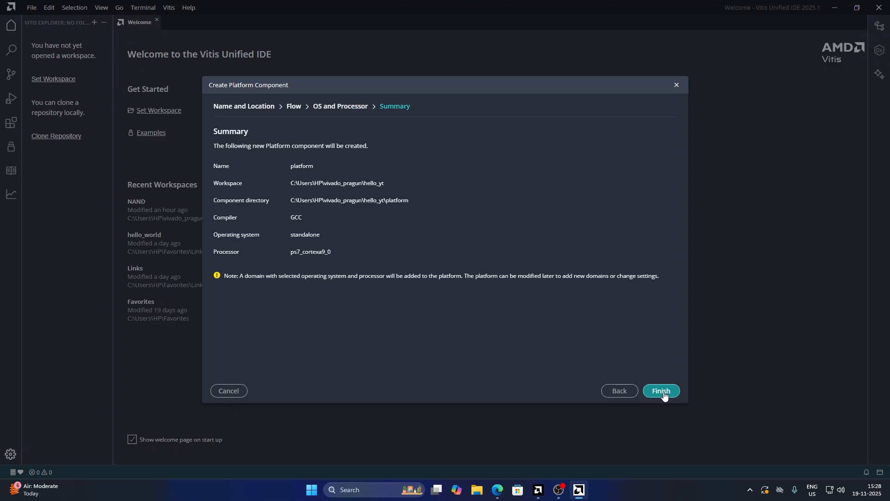
click(661, 391)
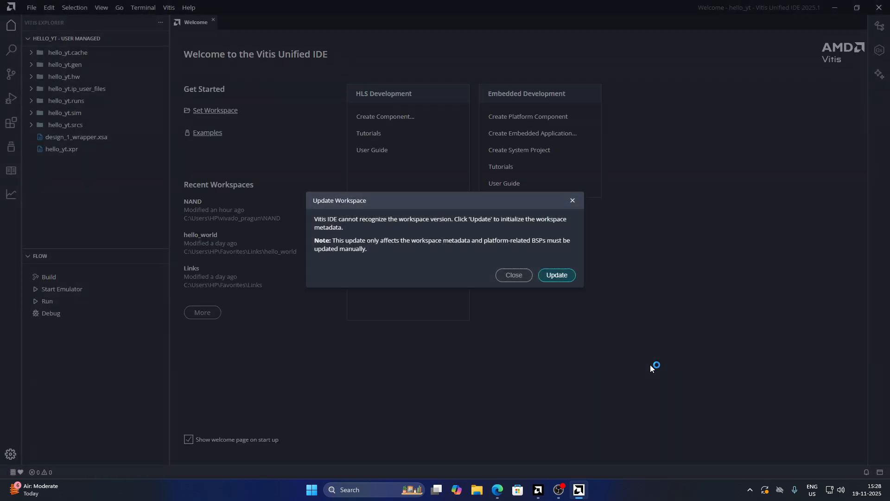
click(556, 275)
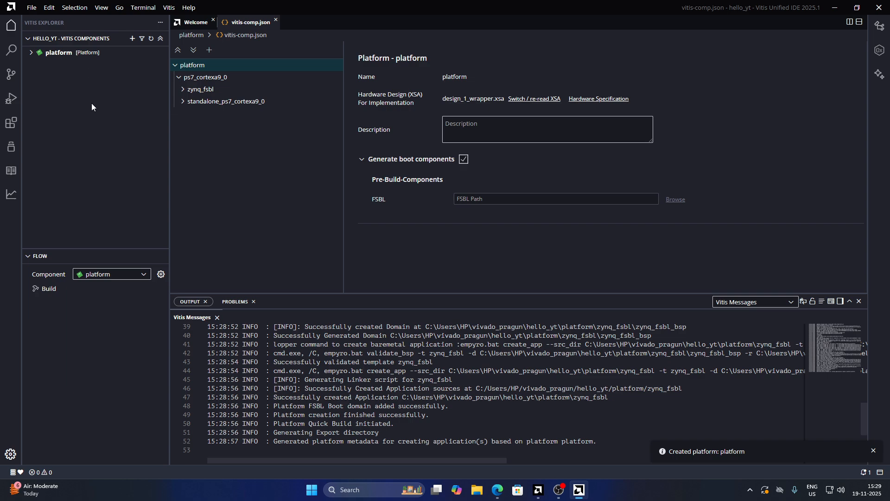
click(31, 53)
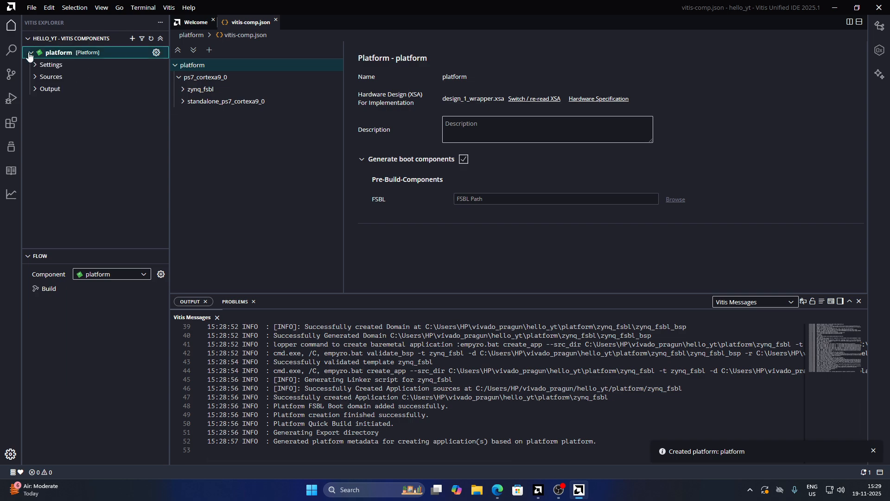
click(30, 54)
click(30, 53)
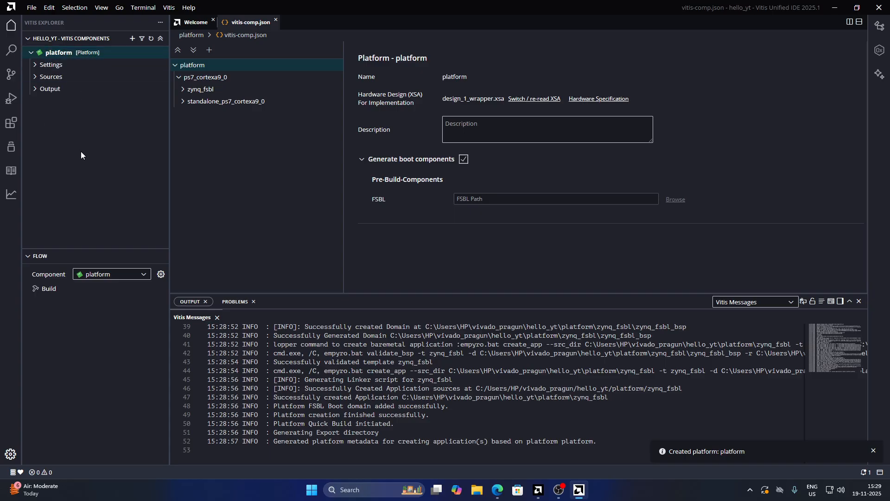
click(31, 52)
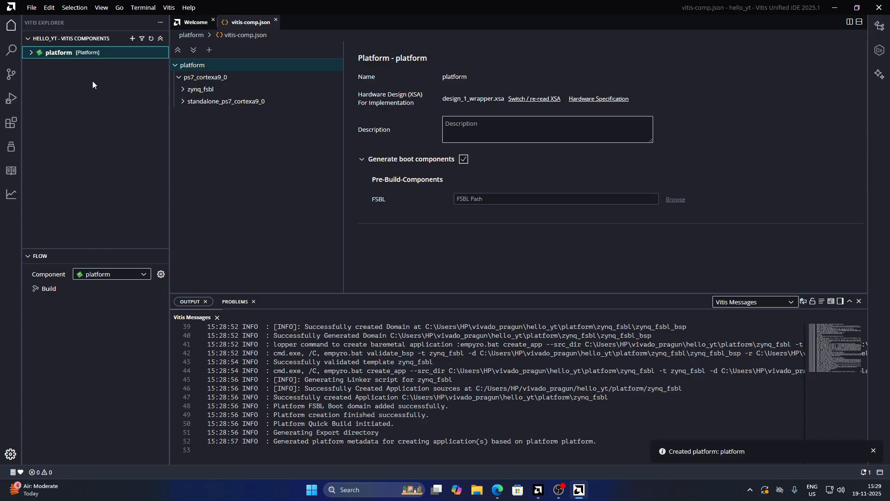
Open the embedded software examples and select the Hello World example
click(35, 9)
mouse_move(71, 20)
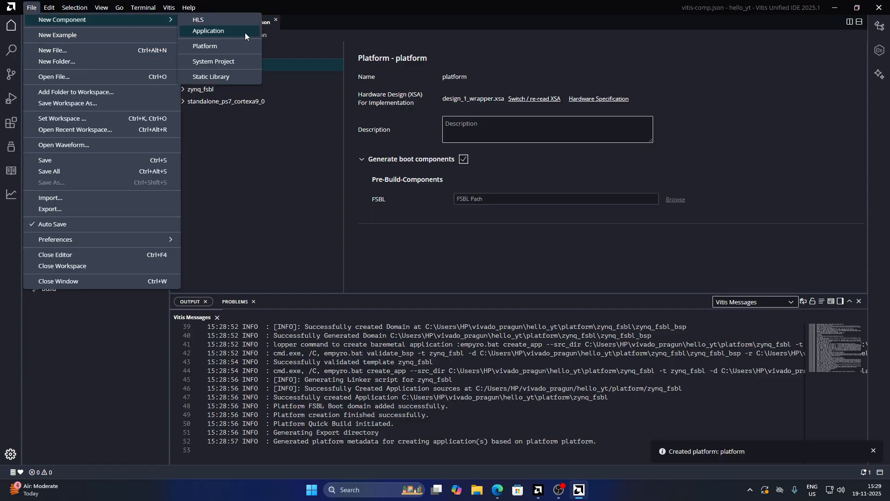
click(30, 7)
click(35, 9)
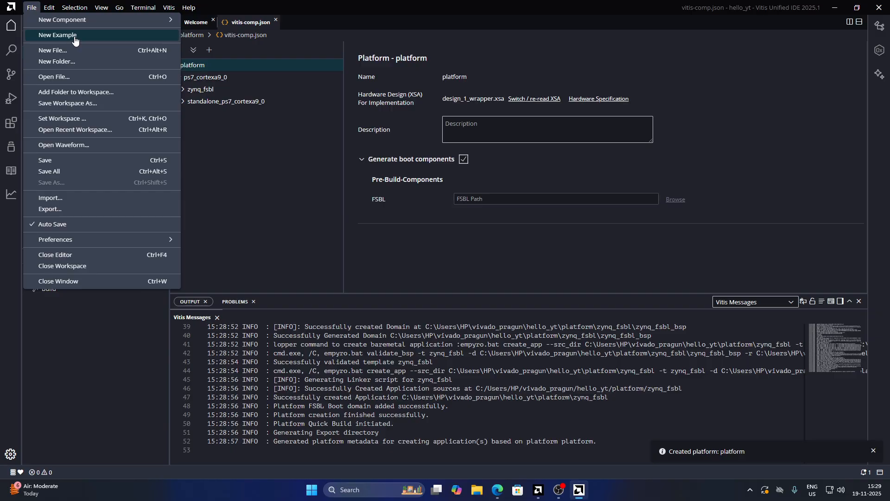
click(70, 36)
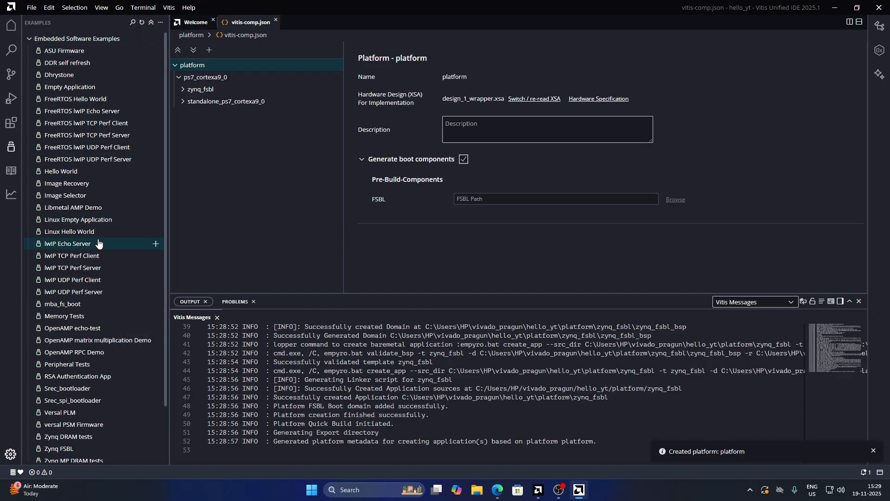
click(144, 172)
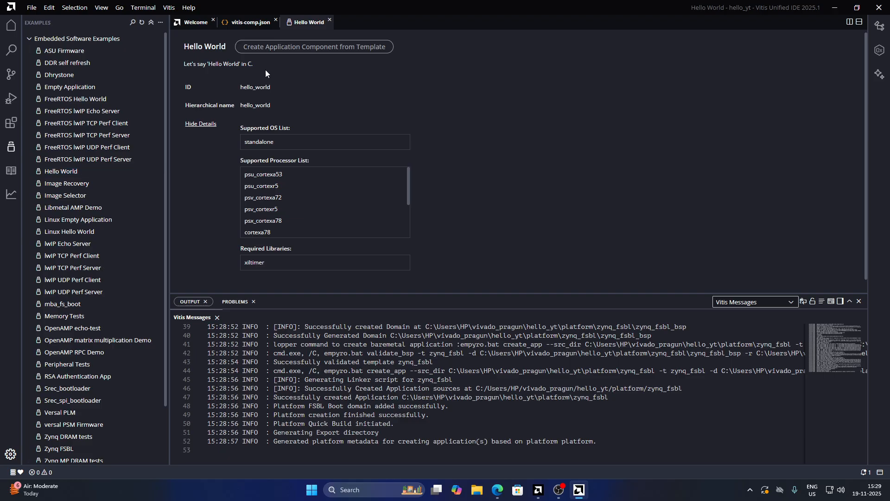
Create the hello_world application component from the Hello World template on the platform with the standalone_ps7_cortexa9_0 domain
click(359, 47)
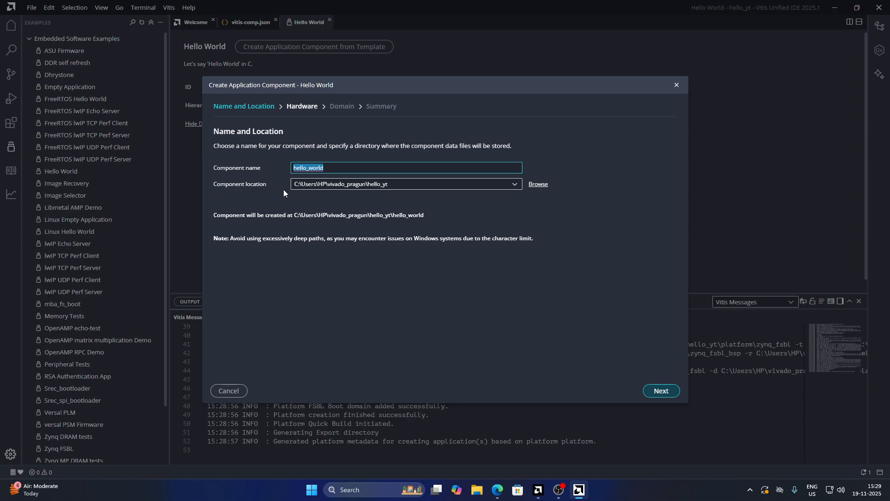
click(669, 390)
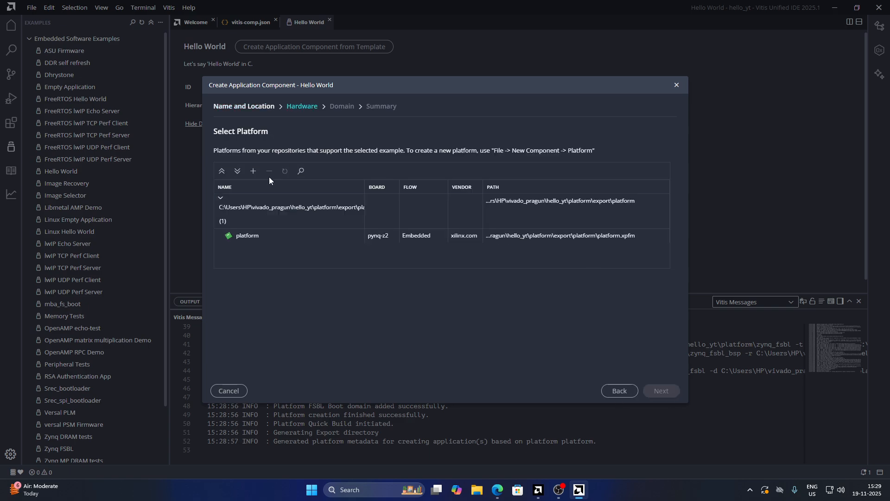
click(252, 234)
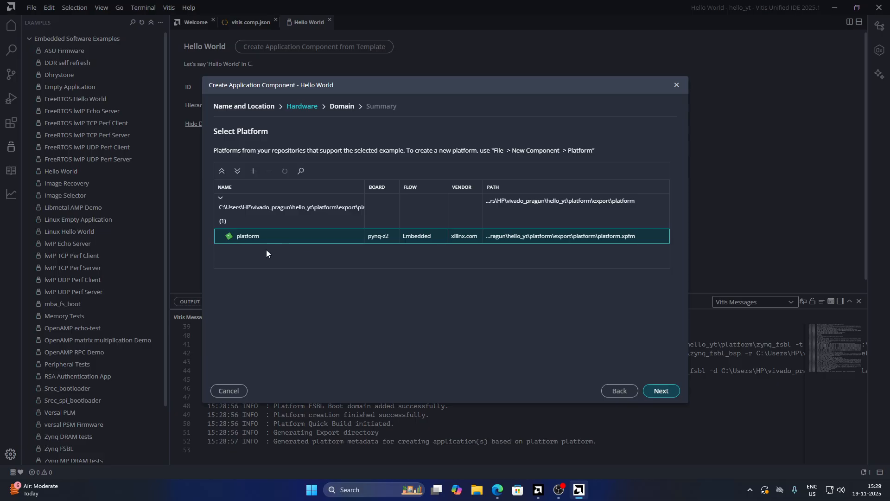
click(668, 391)
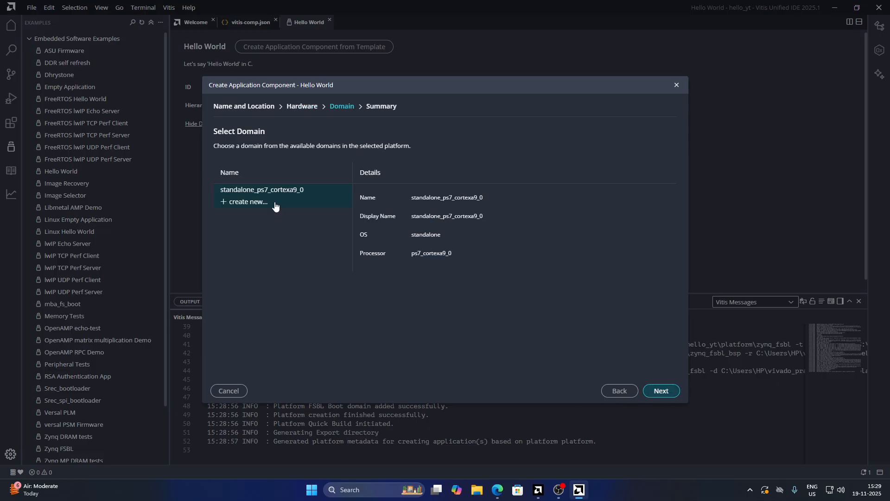
click(668, 394)
click(664, 391)
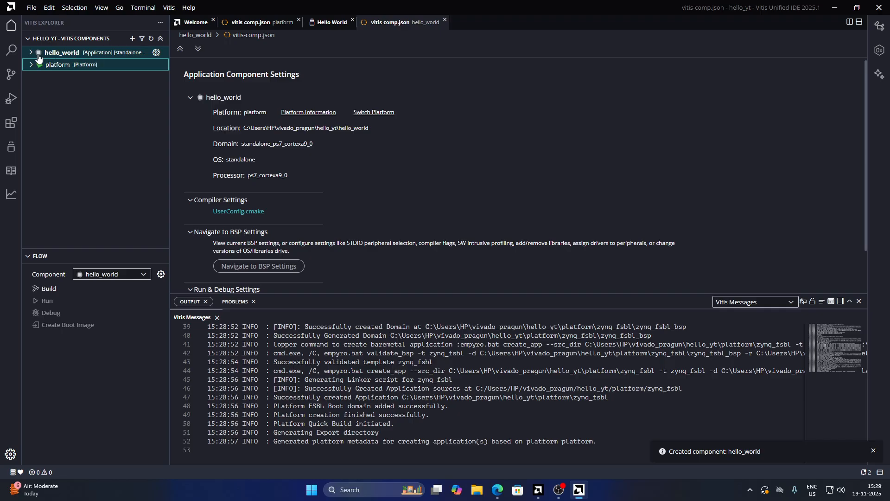
Browse the hello_world component's include folders in the explorer
click(89, 59)
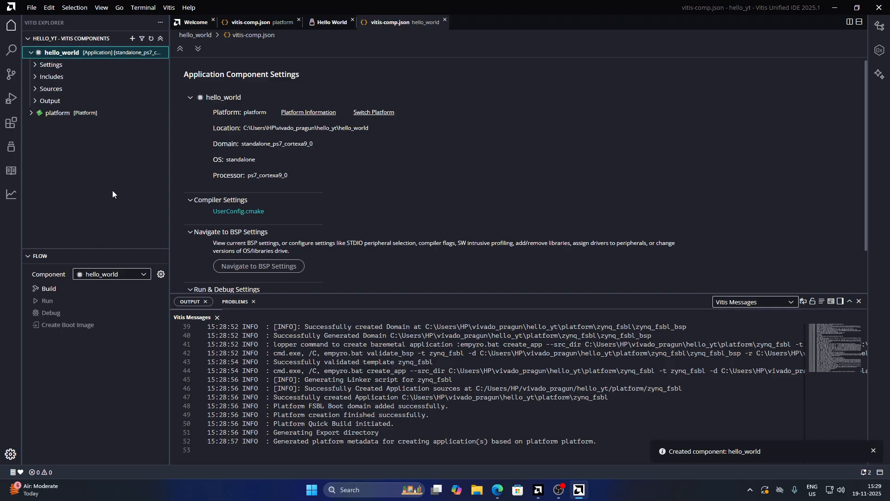
click(49, 76)
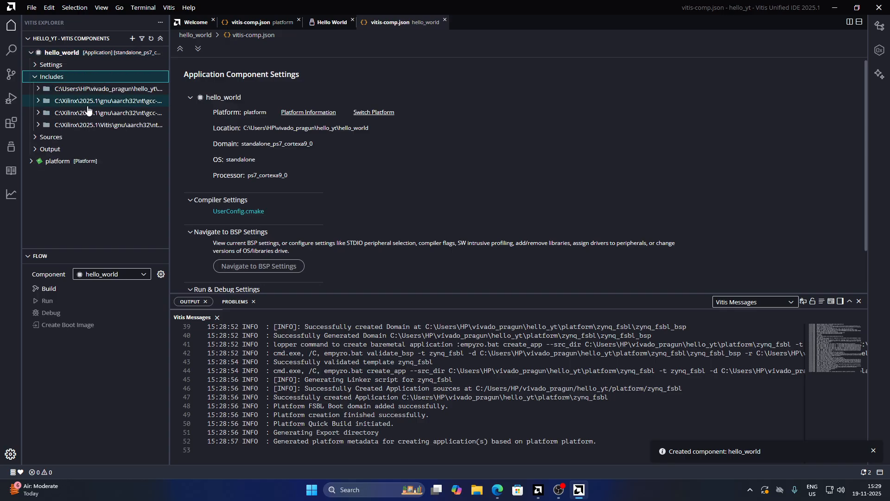
click(39, 125)
click(39, 125)
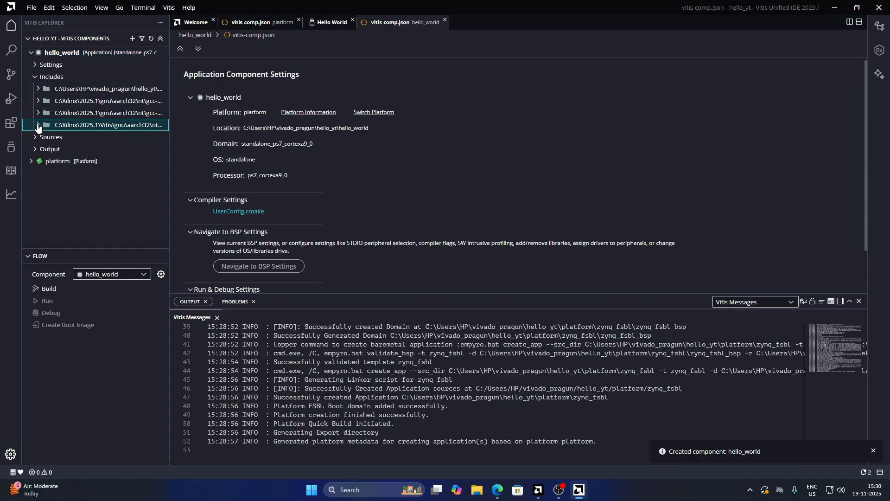
click(38, 101)
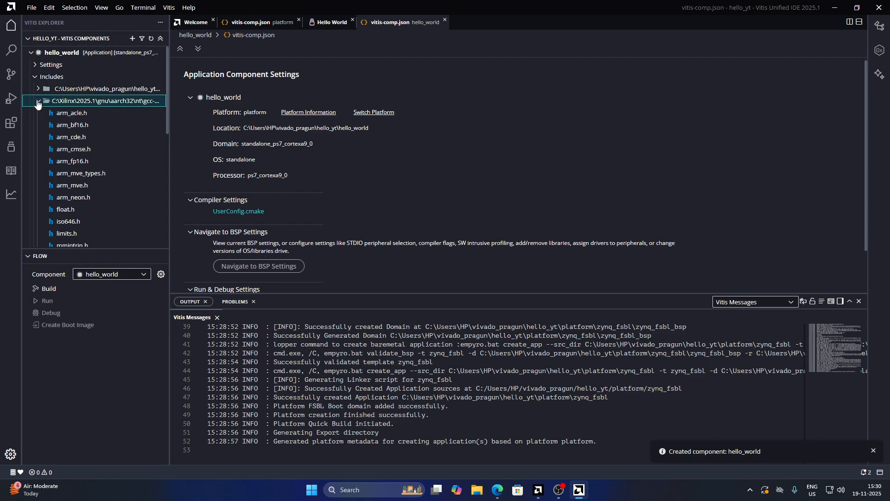
Collapse the include folders and open the helloworld.c source file of the hello_world component
click(39, 102)
click(35, 76)
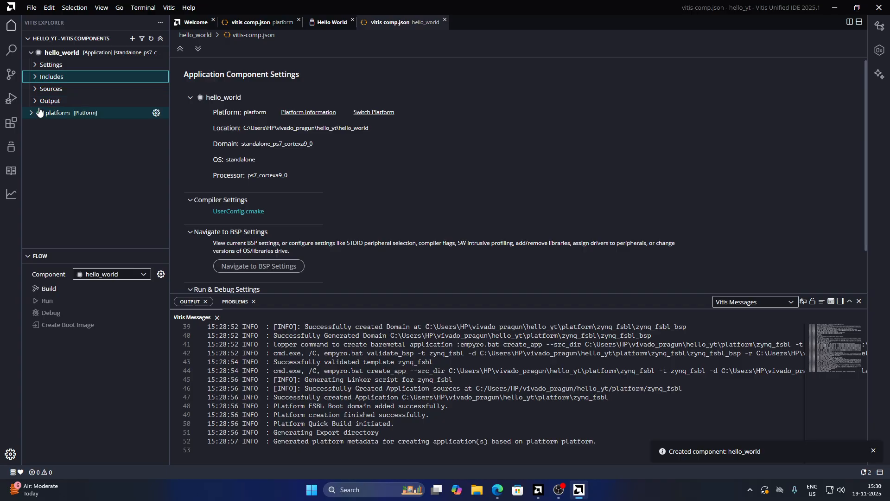
click(39, 101)
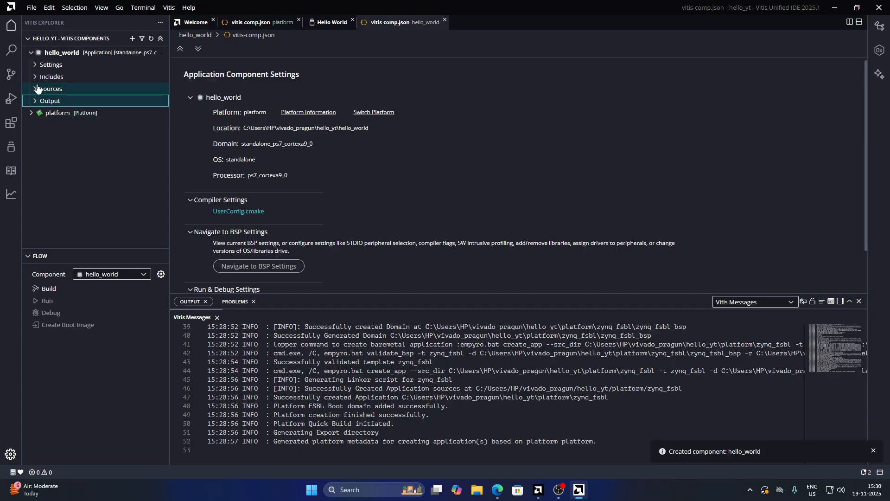
click(38, 88)
click(71, 113)
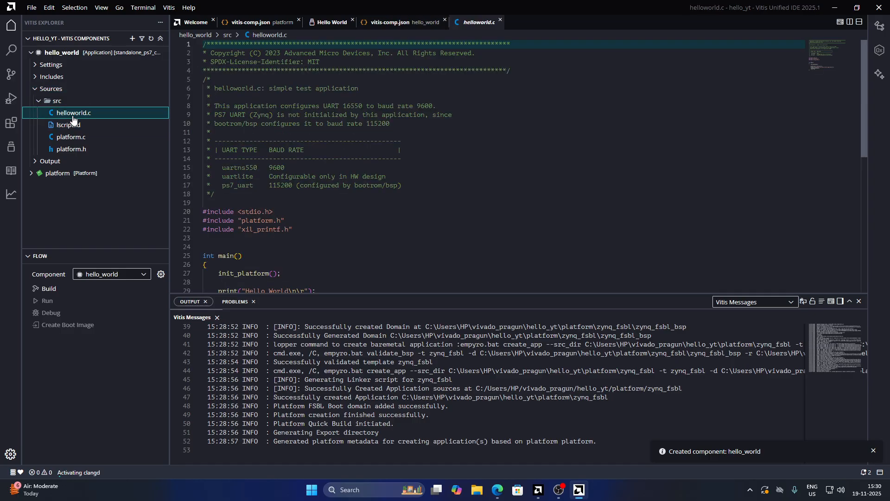
Try commenting out the xil_printf.h include and changing both print calls to printf, then revert the edits and save
click(468, 212)
scroll(417, 195, down, 3)
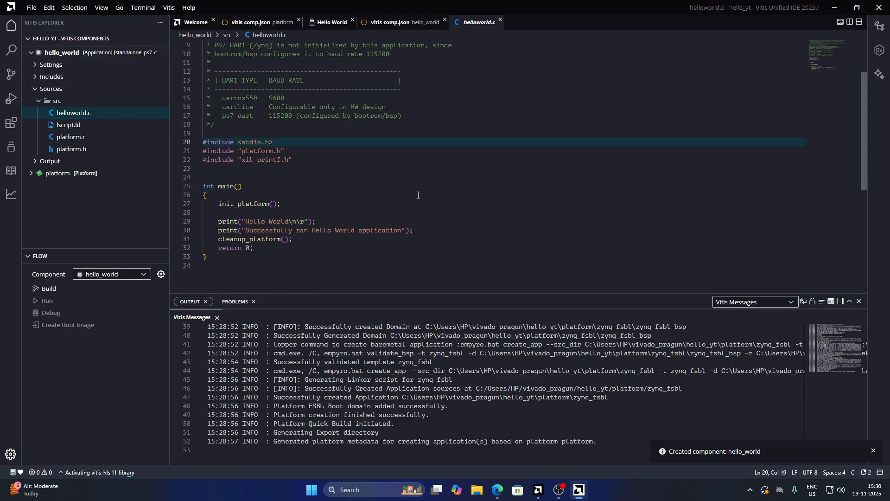
click(386, 175)
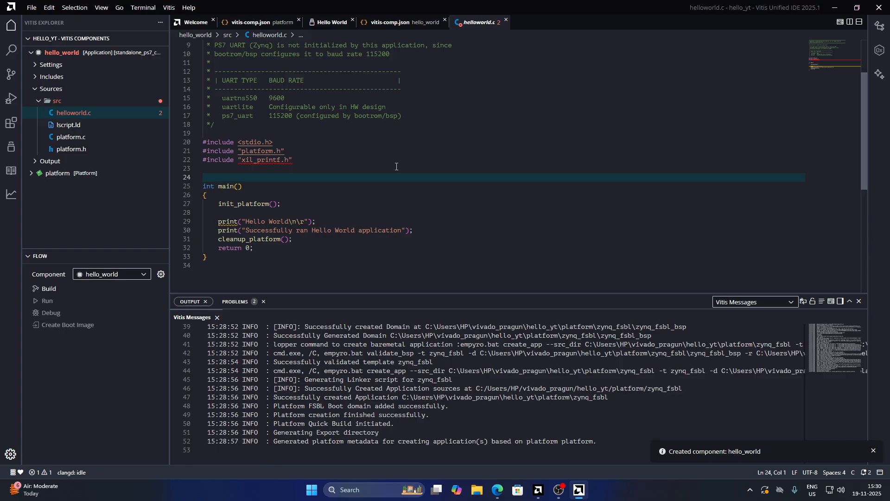
click(267, 165)
click(412, 142)
click(397, 153)
click(391, 168)
click(389, 161)
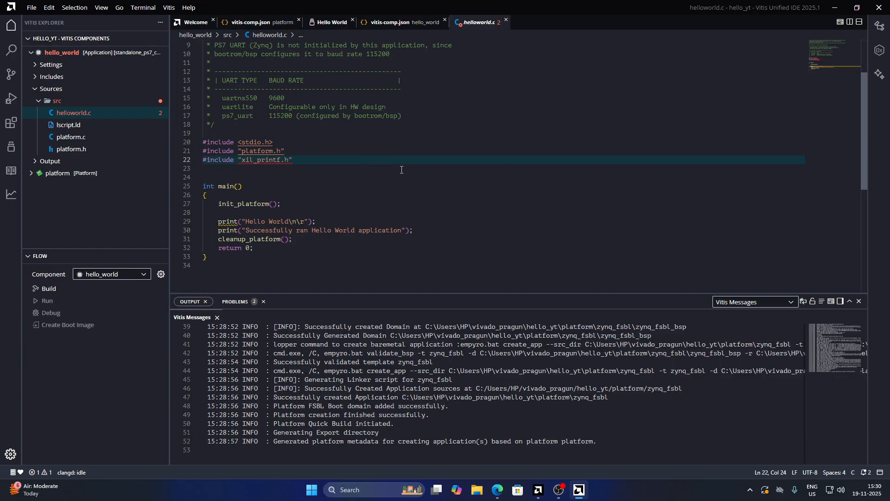
key(ctrl+slash)
click(240, 222)
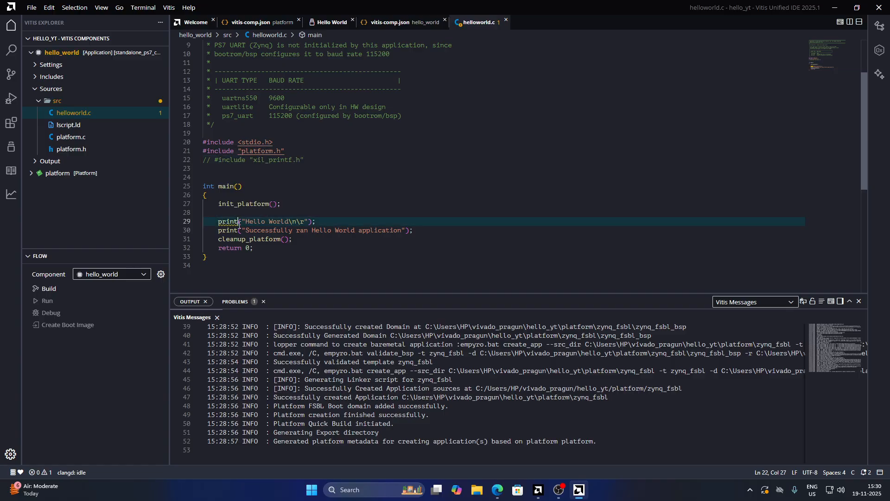
text(f)
click(241, 230)
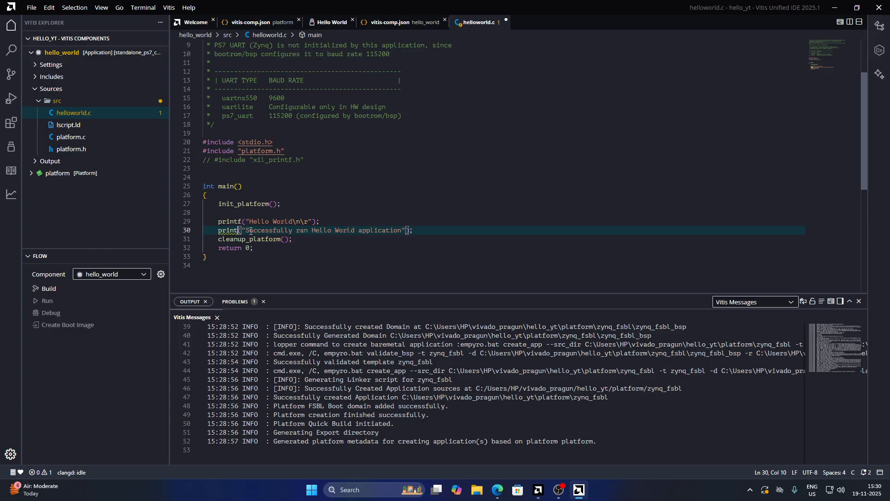
text(f)
click(510, 186)
click(506, 162)
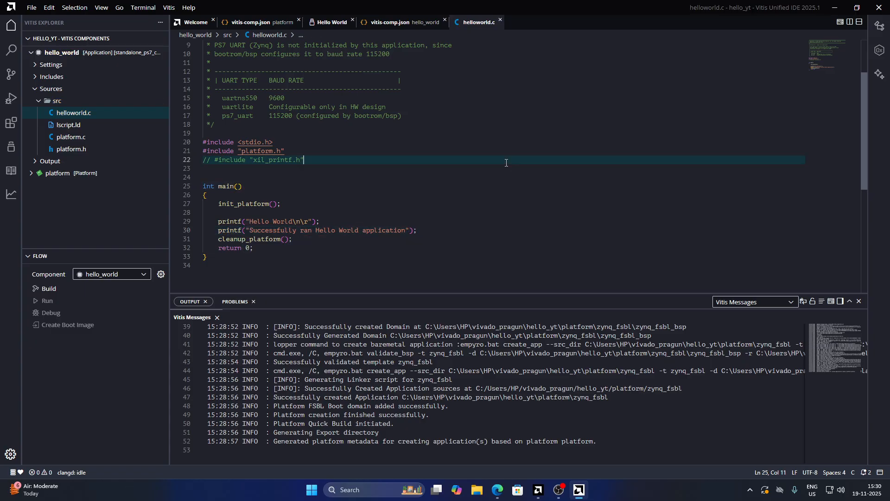
click(500, 171)
key(ctrl+z)
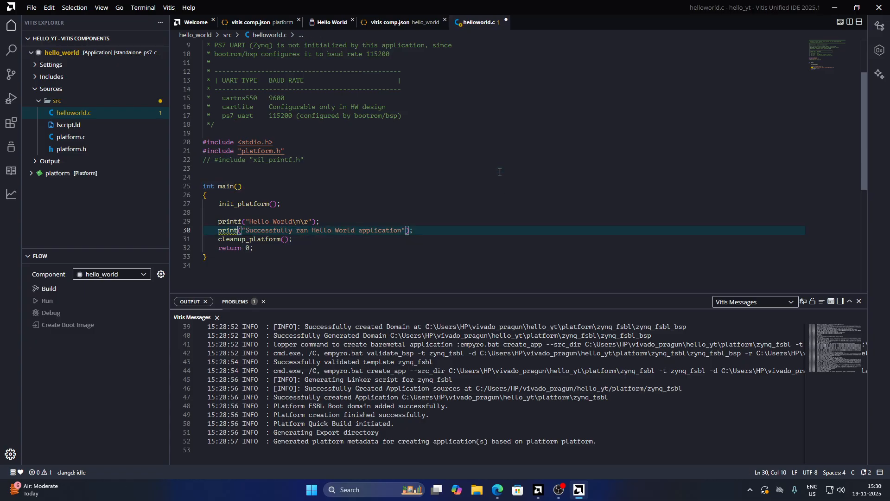
key(ctrl+z)
key(ctrl+z)
click(500, 171)
key(ctrl+s)
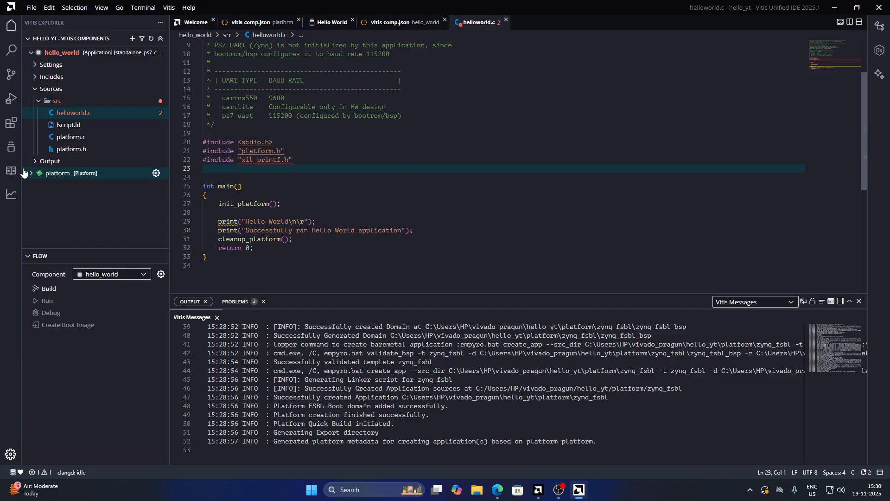
Build the platform component
click(72, 175)
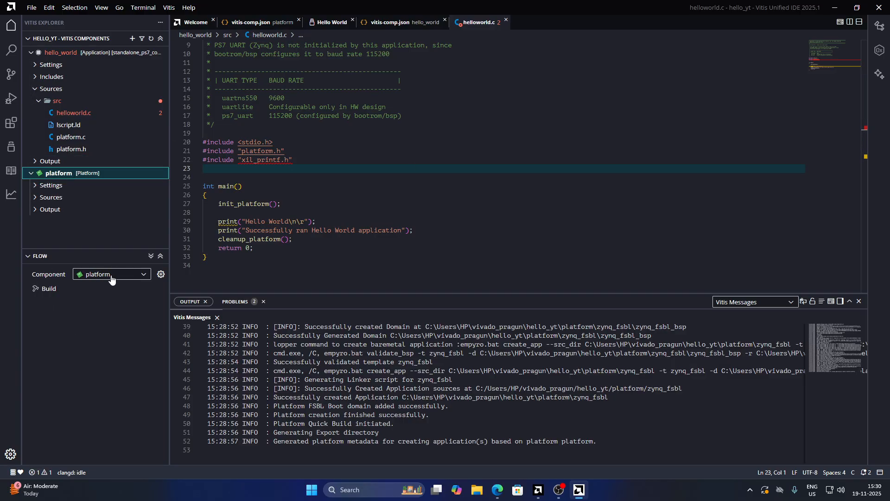
click(74, 290)
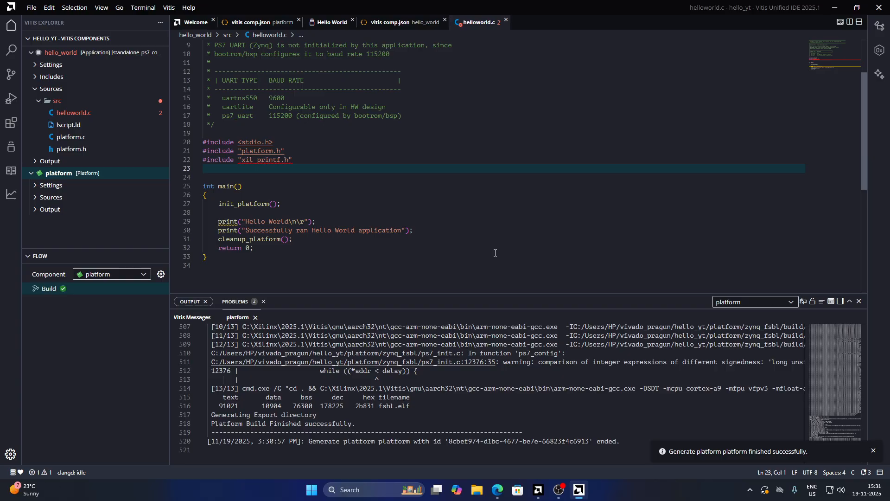
scroll(348, 429, down, 4)
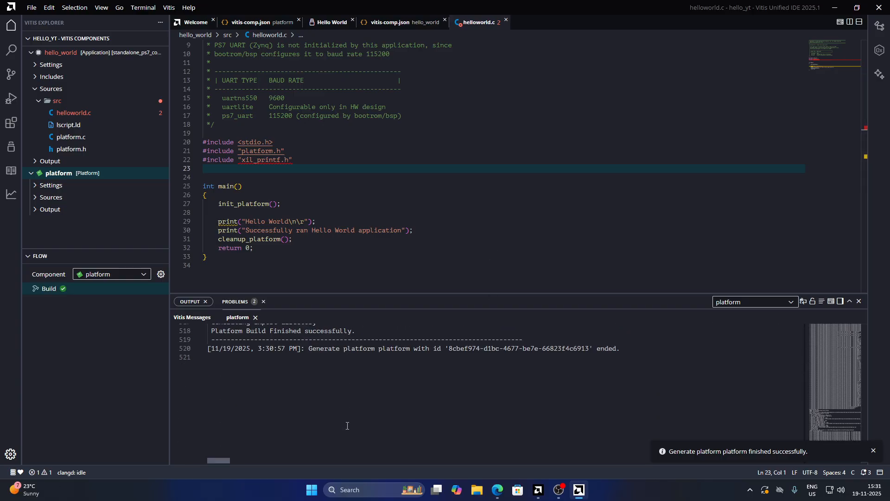
scroll(347, 426, up, 4)
scroll(347, 425, down, 3)
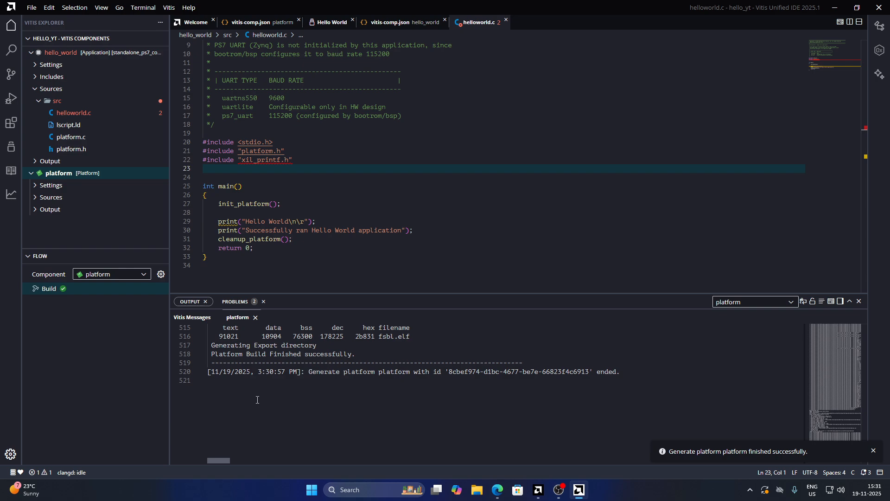
Build the hello_world application component
click(238, 364)
click(79, 358)
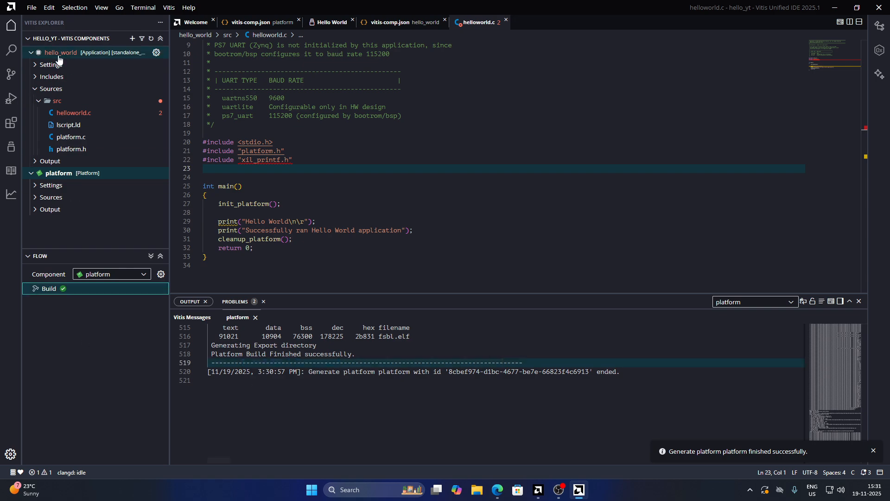
click(28, 171)
click(28, 54)
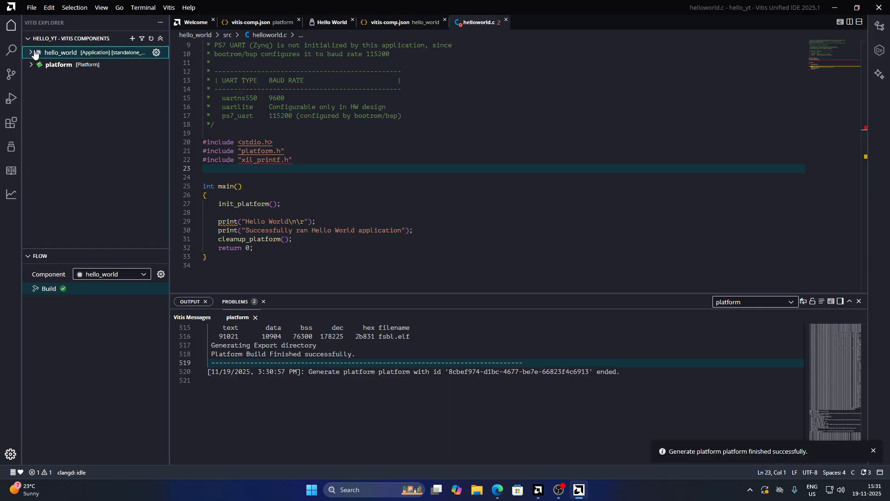
click(26, 55)
click(82, 115)
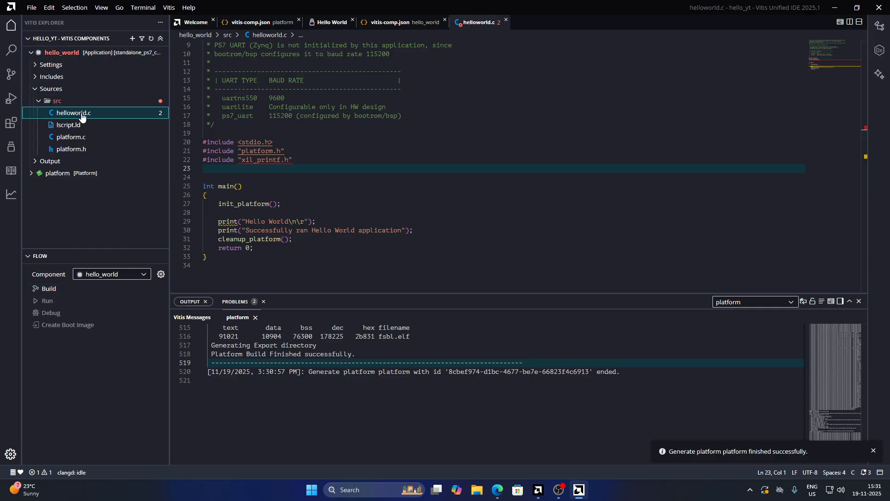
click(361, 179)
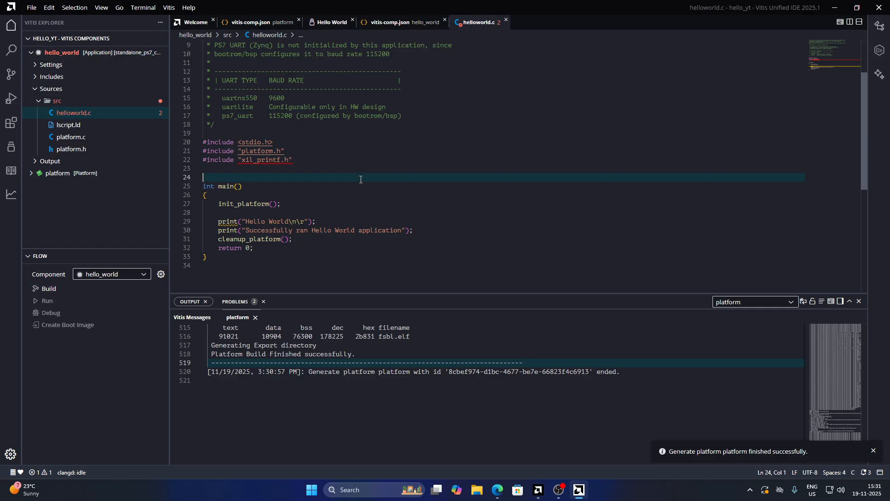
click(59, 290)
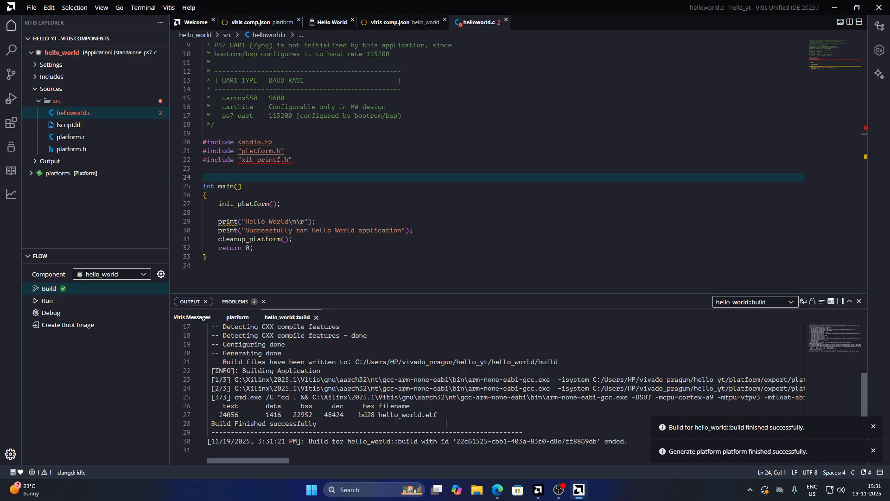
Open the xil_printf.h header from its include line and review its contents
scroll(446, 423, down, 1)
click(408, 168)
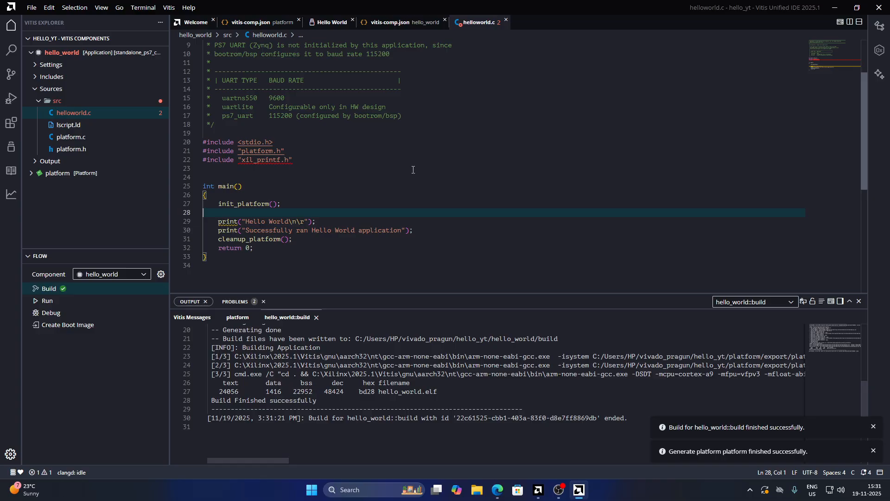
click(408, 186)
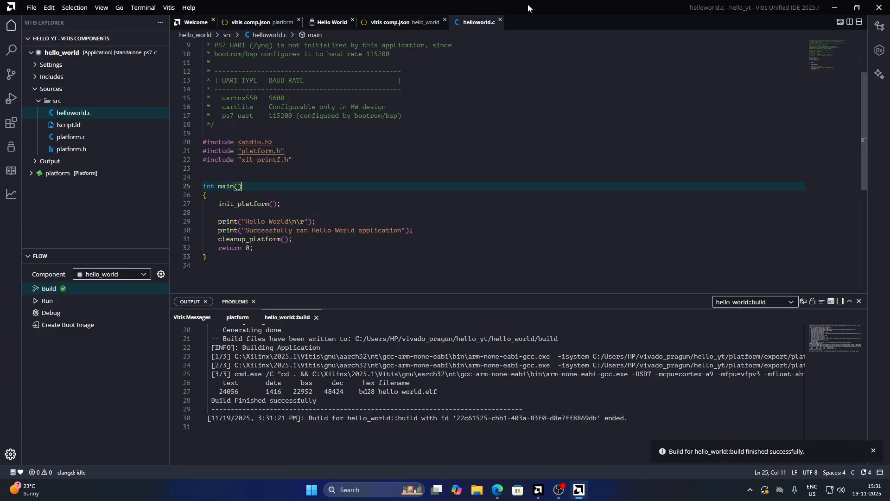
click(288, 161)
key(Down)
key(Down)
key(Down)
key(Down)
key(Down)
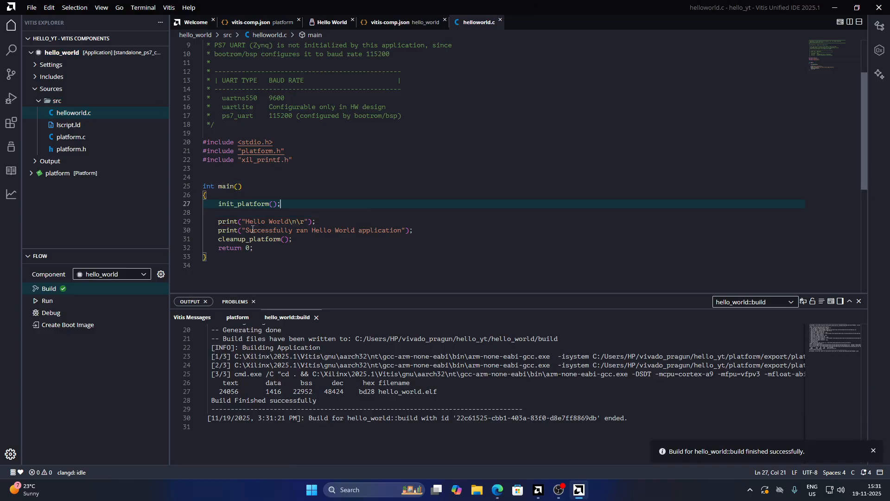
click(313, 168)
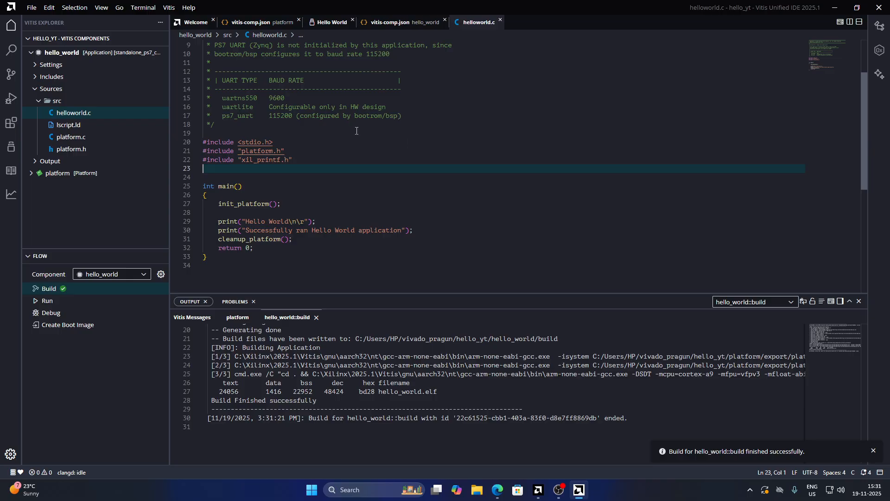
ctrl+click(264, 160)
scroll(330, 181, down, 3)
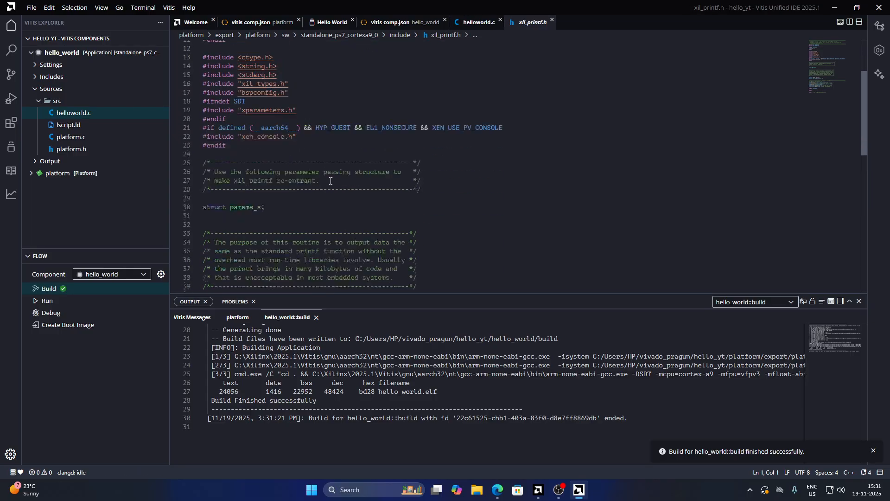
scroll(330, 181, up, 5)
click(552, 21)
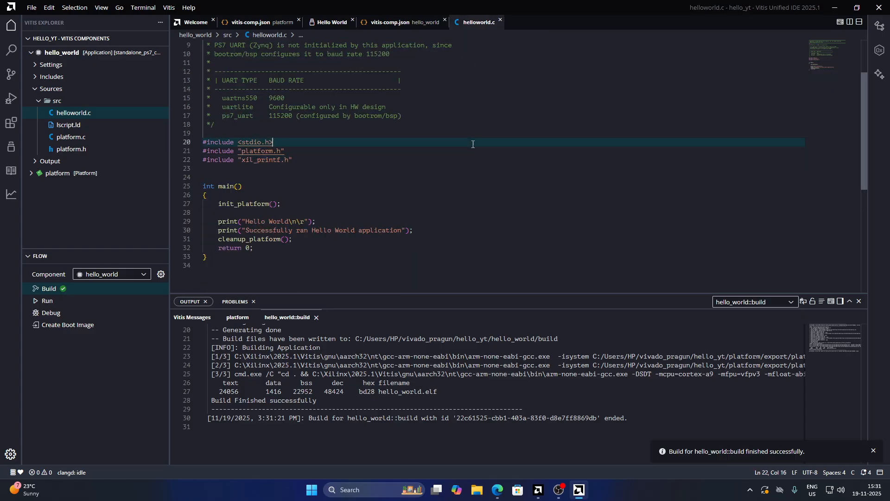
click(441, 175)
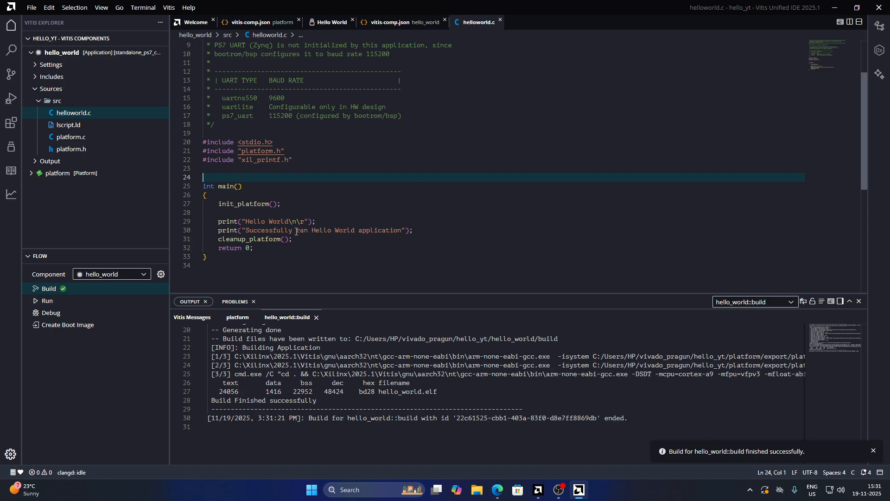
Change the first print message to "Hello Youtube" and rebuild the hello_world component
drag(297, 232, 368, 233)
click(368, 231)
double_click(280, 221)
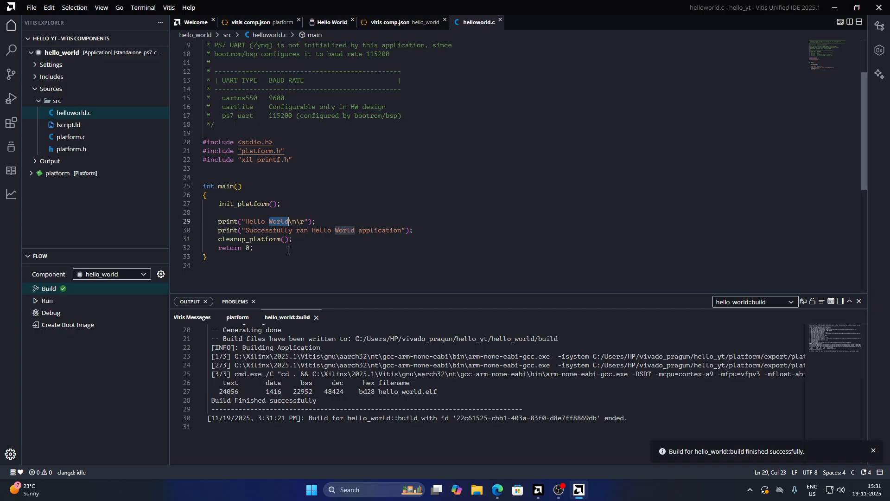
text(Youtube)
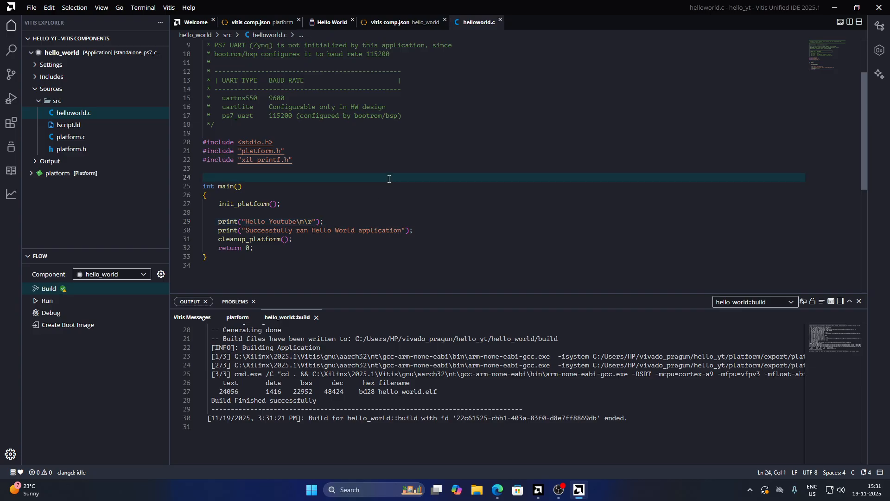
click(35, 288)
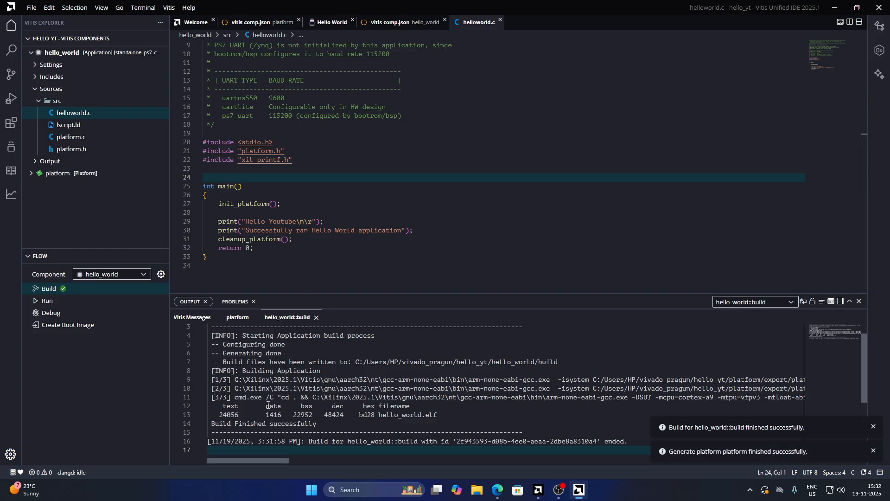
Program the device over the local connection with the hello_world project's design_1_wrapper.bit bitstream
click(476, 185)
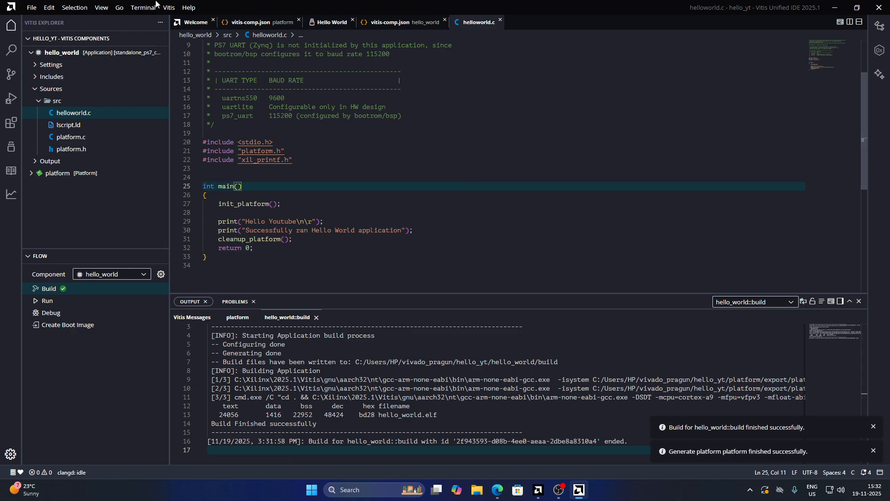
click(169, 8)
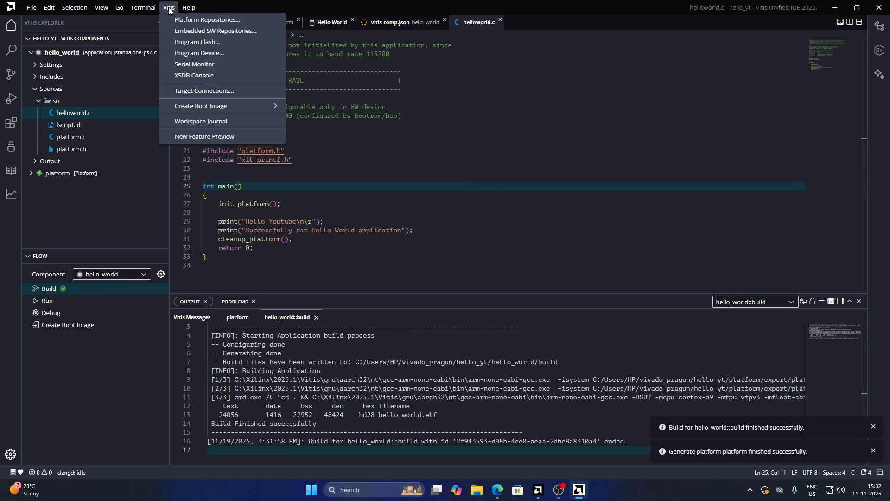
click(229, 52)
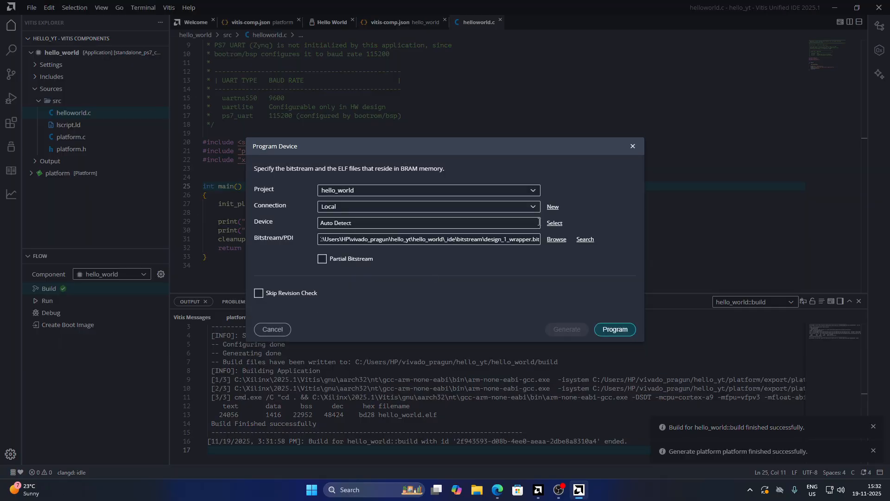
drag(502, 239, 530, 240)
click(514, 240)
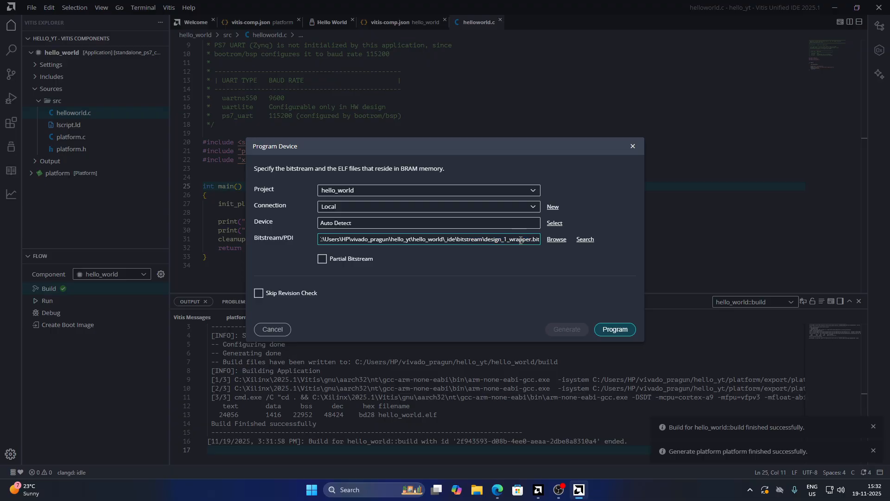
click(620, 332)
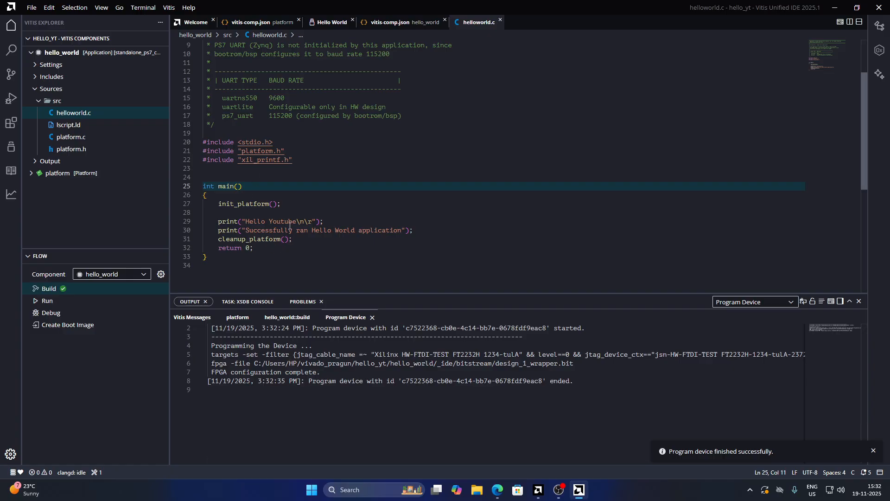
click(450, 241)
click(445, 203)
click(288, 221)
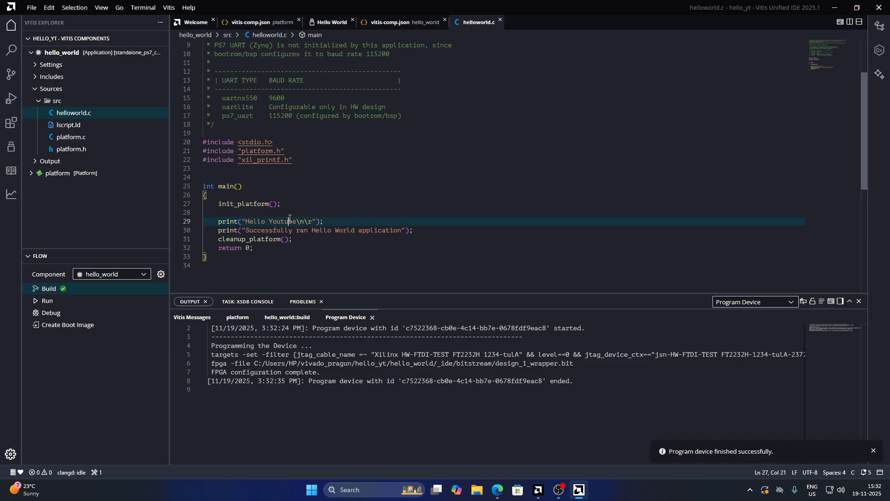
click(241, 214)
click(256, 195)
click(247, 257)
click(241, 169)
Open a serial monitor on the COM4 (FTDI) port at 115200 baud
click(169, 7)
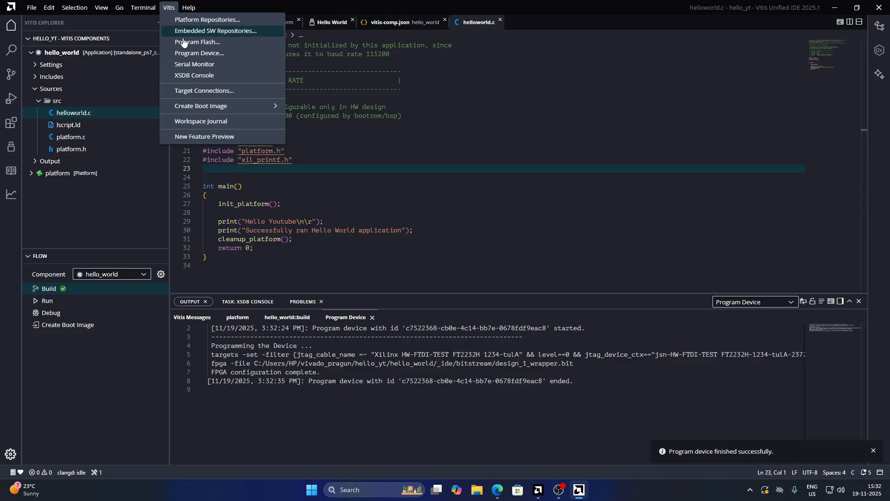
click(209, 65)
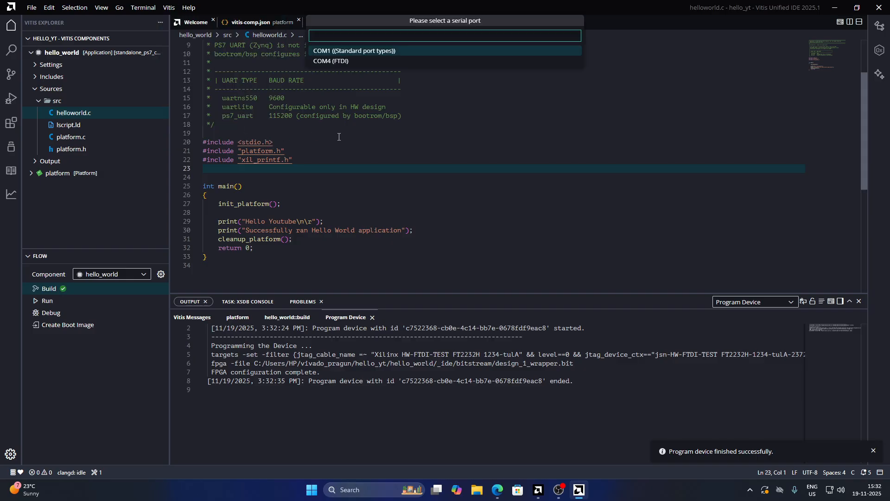
click(340, 61)
scroll(269, 195, up, 3)
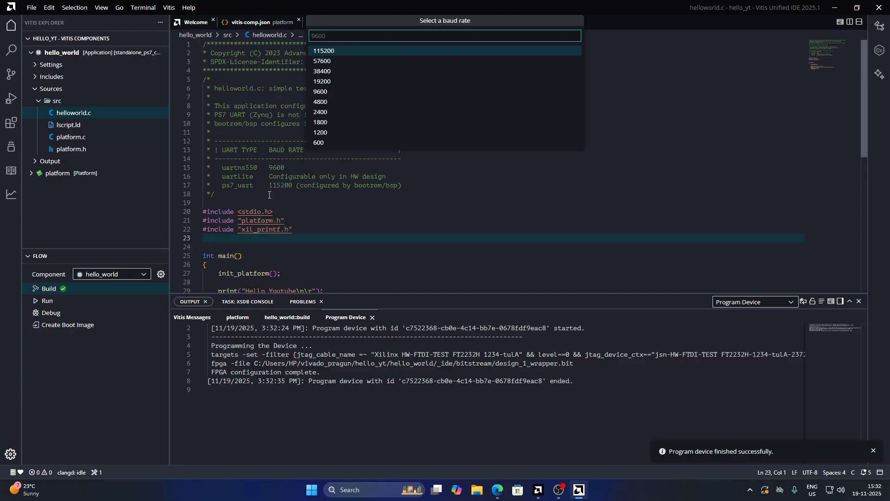
click(341, 55)
scroll(359, 181, down, 2)
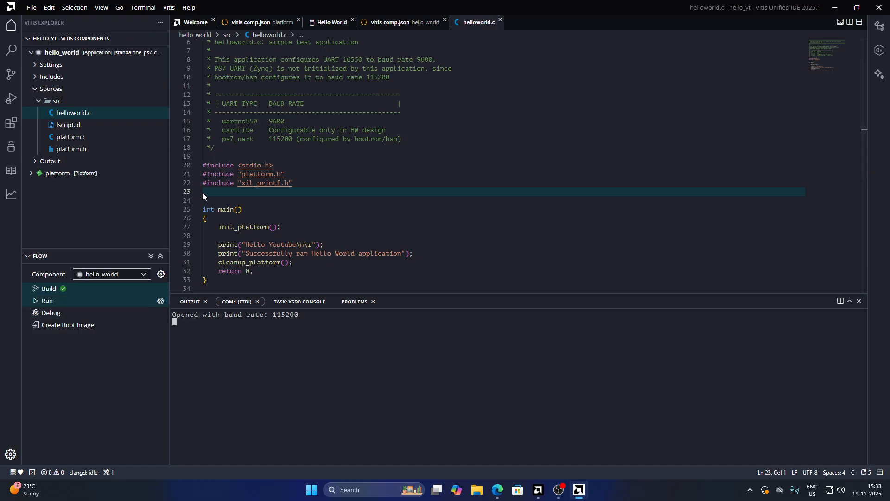
Run the hello_world application on the board and check its output in the COM4 serial monitor
scroll(299, 208, down, 3)
scroll(278, 195, up, 2)
scroll(242, 174, down, 2)
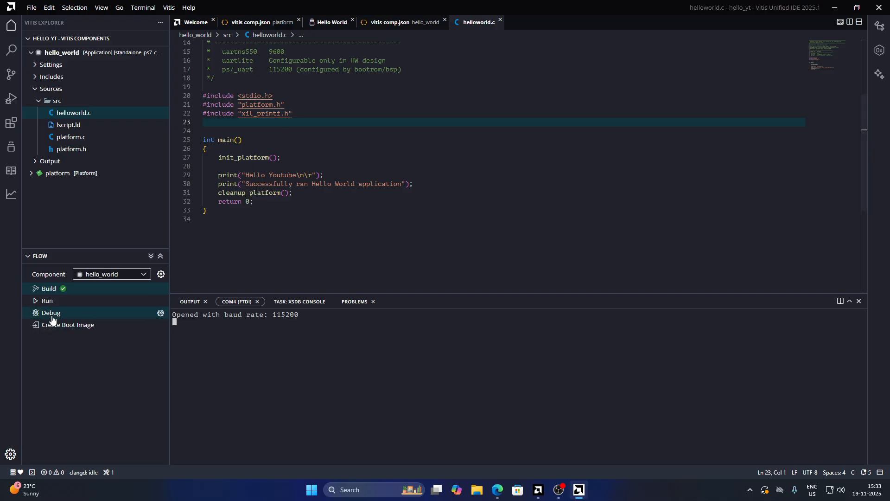
click(46, 300)
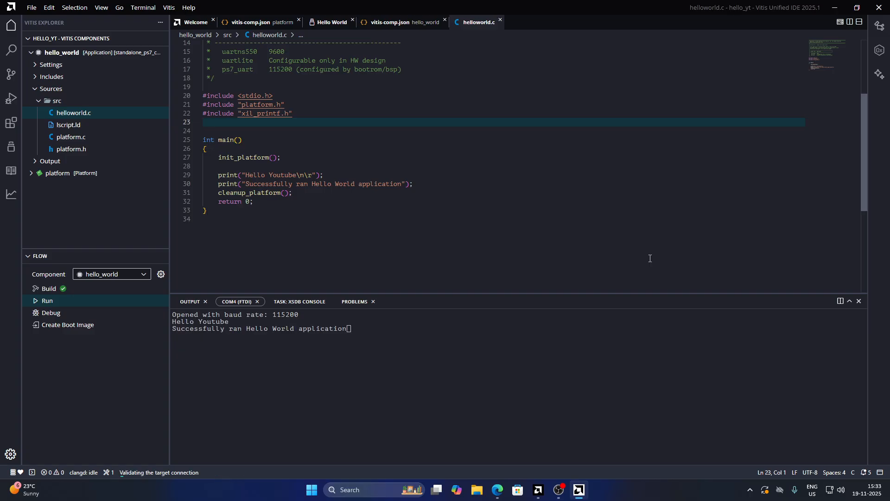
click(231, 302)
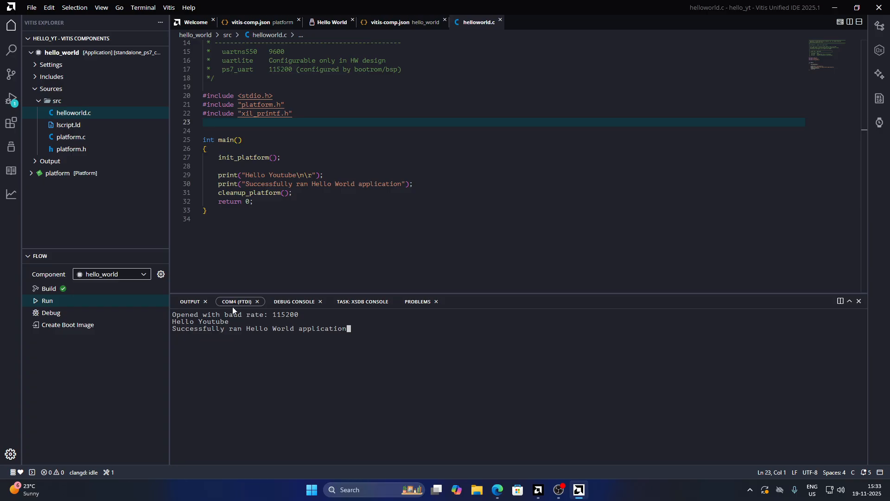
drag(177, 322, 354, 332)
click(227, 323)
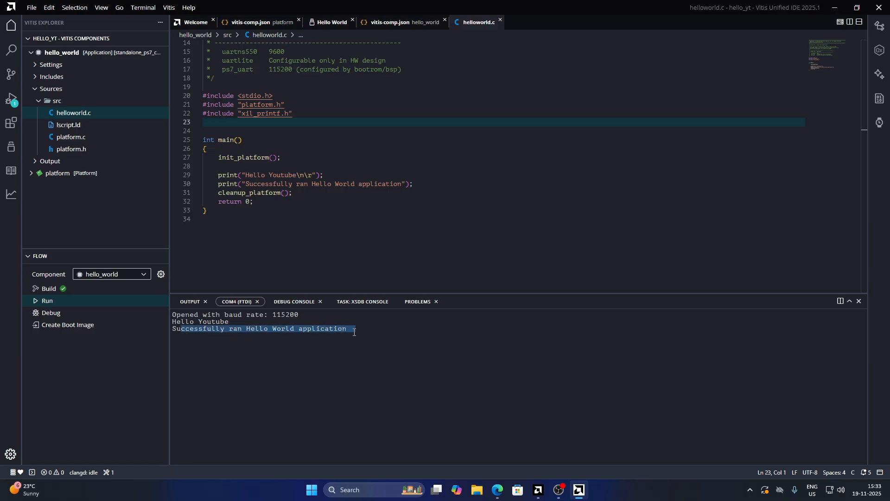
click(354, 332)
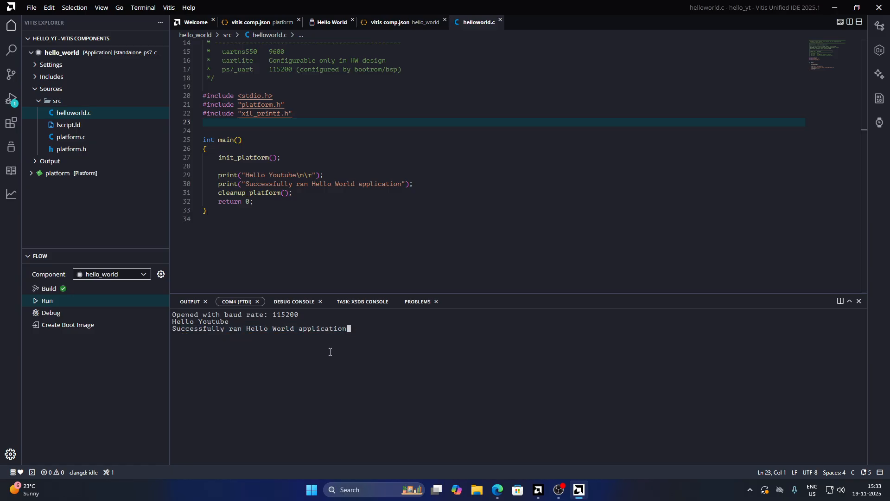
click(358, 235)
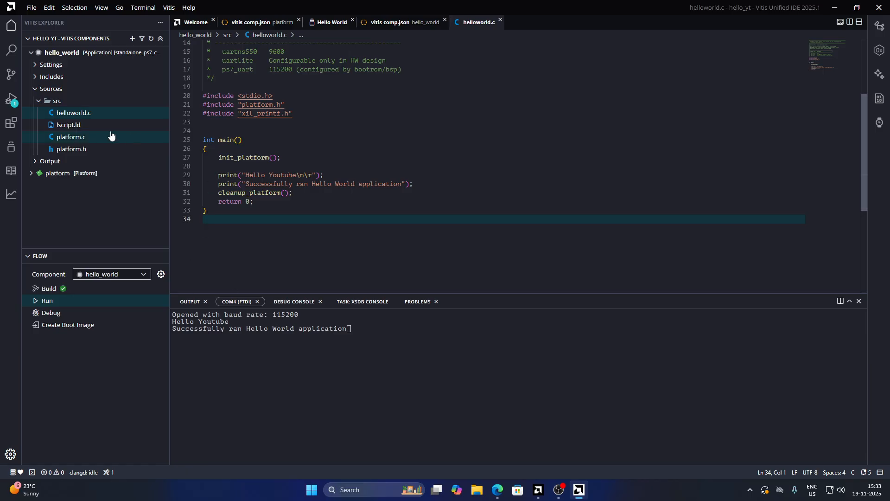
Launch a hardware debug session of the hello_world application and open the Memory Inspector
click(9, 99)
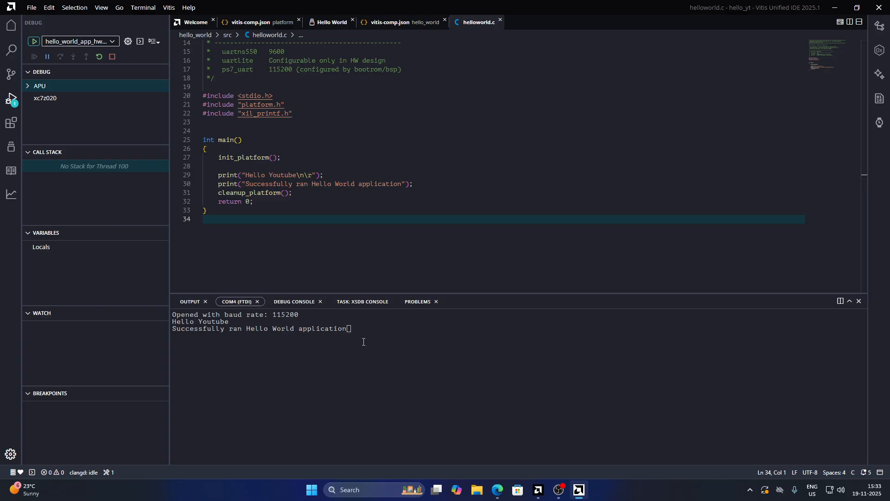
click(99, 58)
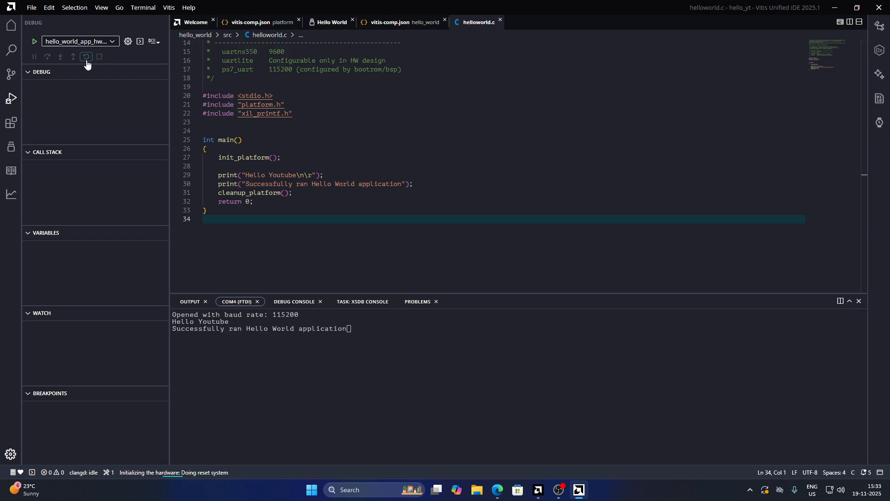
click(880, 52)
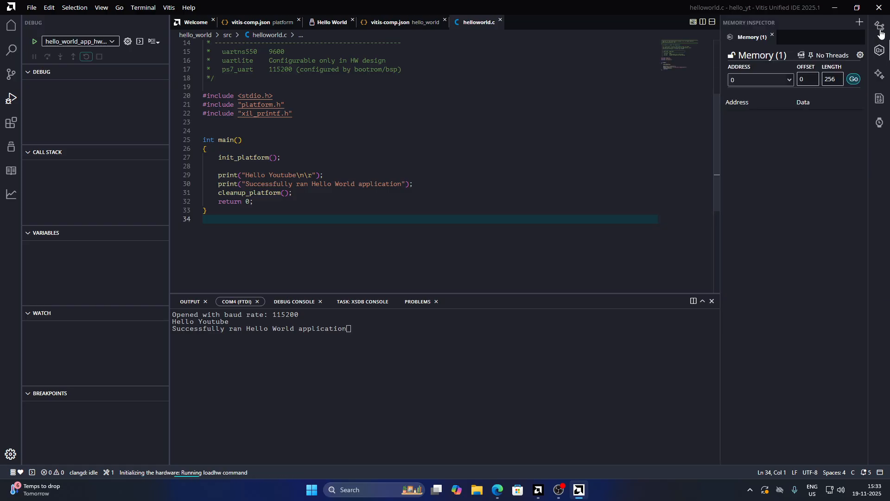
click(880, 53)
click(880, 98)
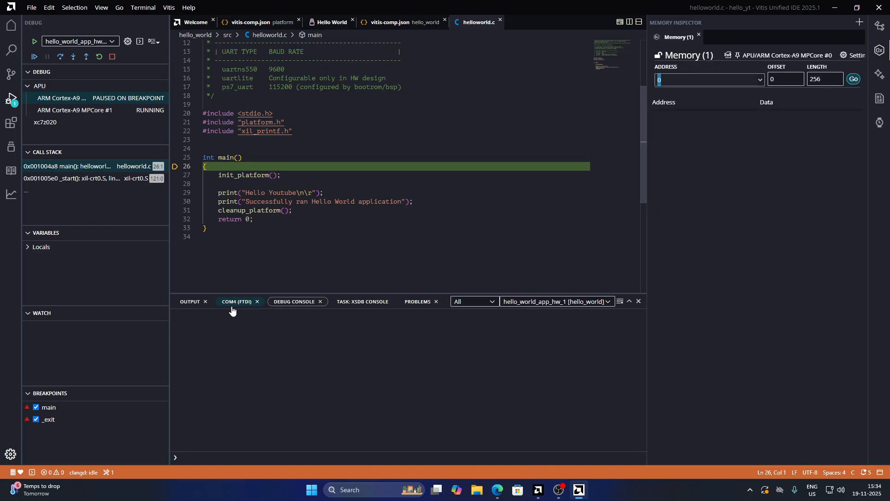
Resume execution from the main breakpoint while watching the COM4 serial monitor output
click(237, 302)
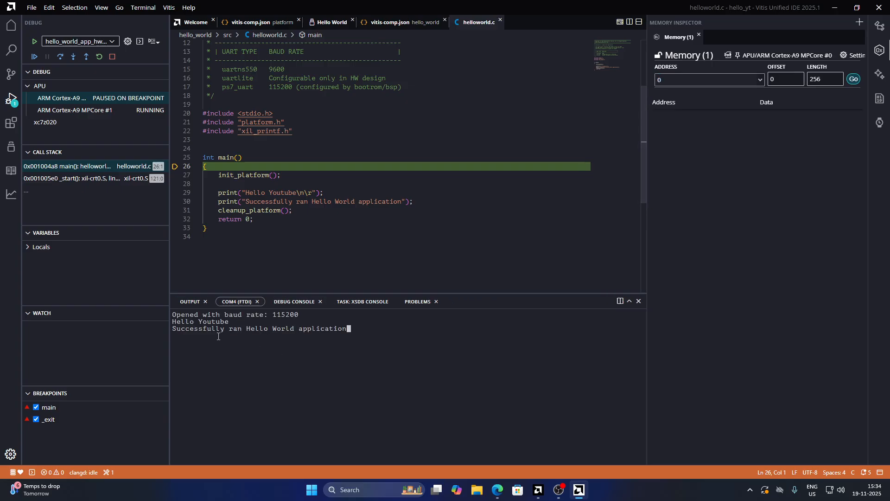
drag(247, 328, 119, 324)
click(471, 333)
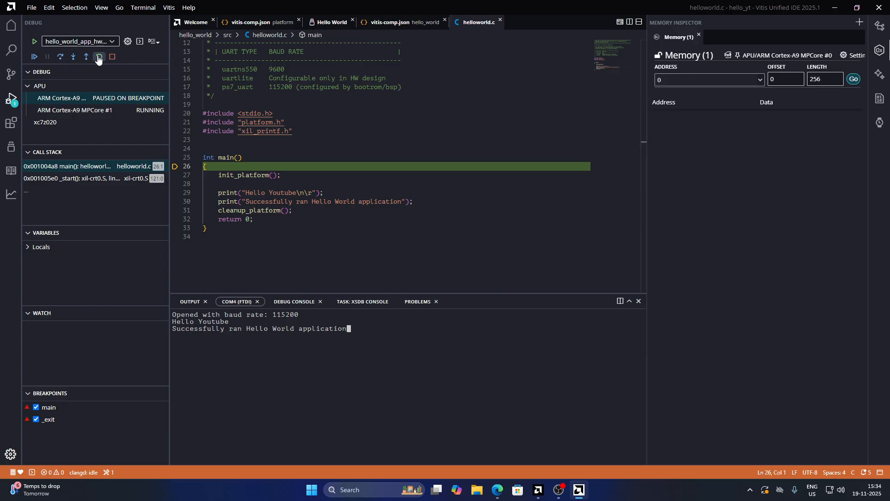
click(35, 56)
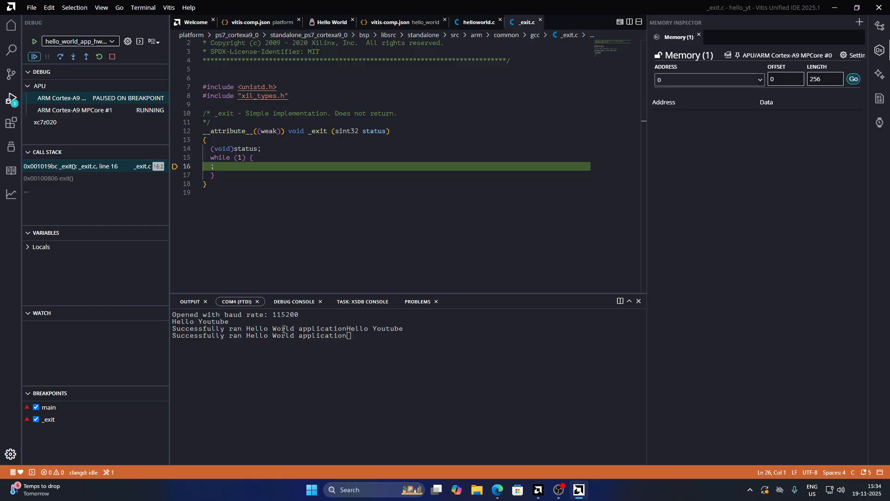
Examine the serial monitor output and the _exit.c source where execution has stopped
drag(277, 328, 356, 329)
click(410, 339)
drag(411, 339, 158, 322)
click(399, 360)
click(313, 218)
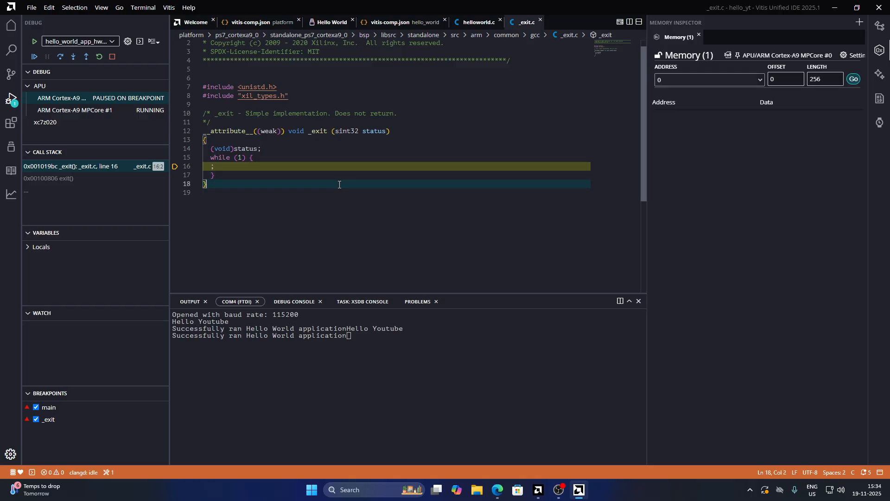
click(366, 166)
click(387, 157)
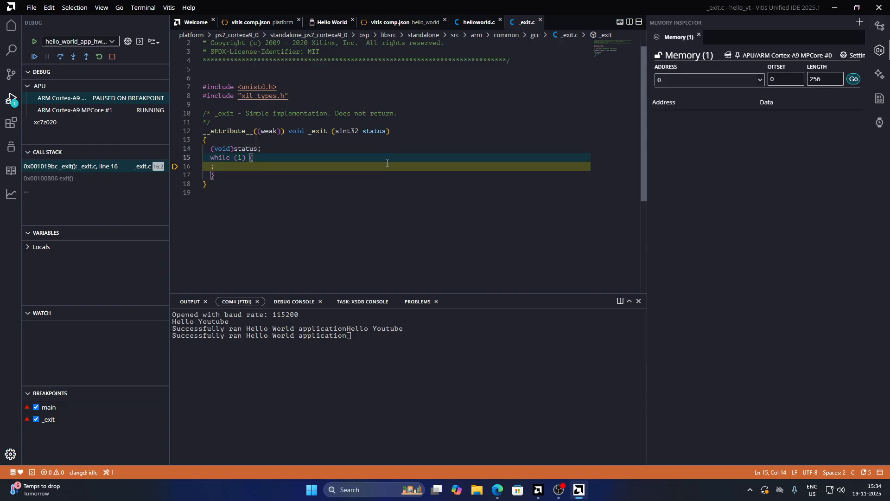
click(347, 201)
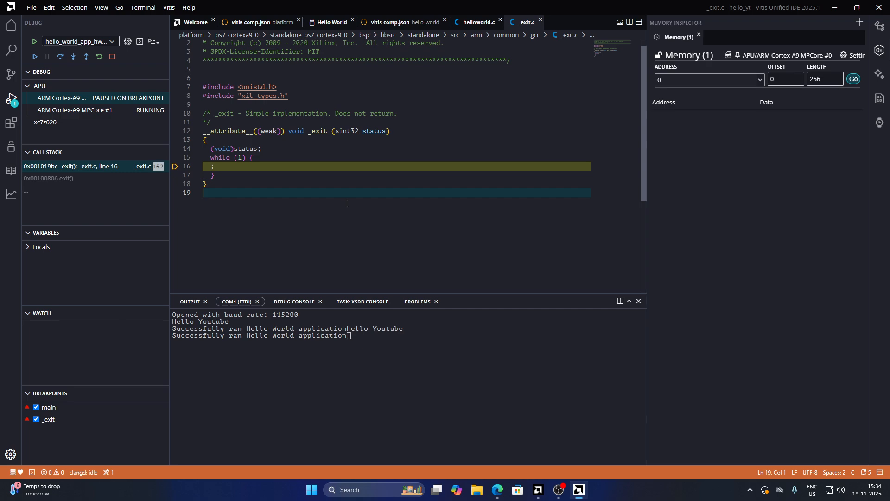
scroll(335, 229, up, 1)
scroll(336, 228, down, 2)
scroll(336, 229, up, 2)
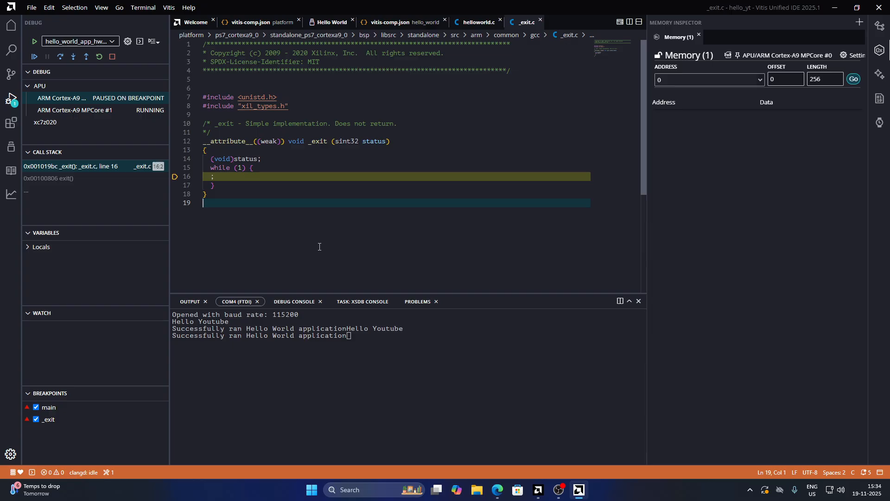
scroll(319, 248, down, 3)
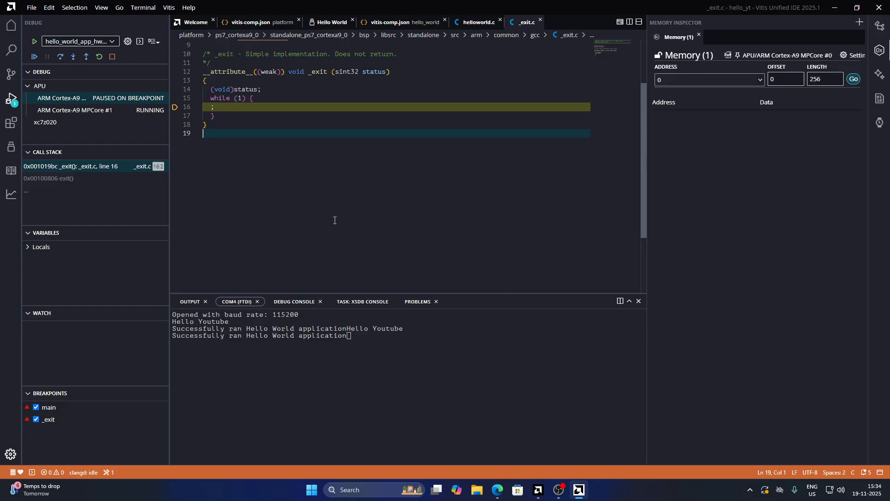